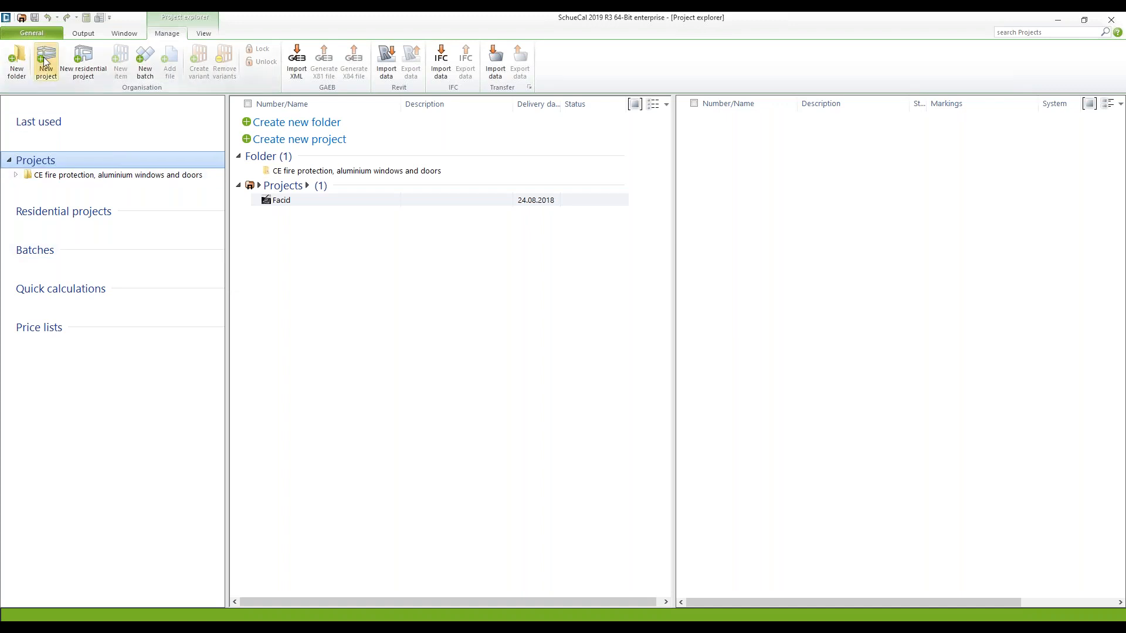
Step: Open the contacts master data and select the Schüco article supplier under System suppliers
left_click(49, 30)
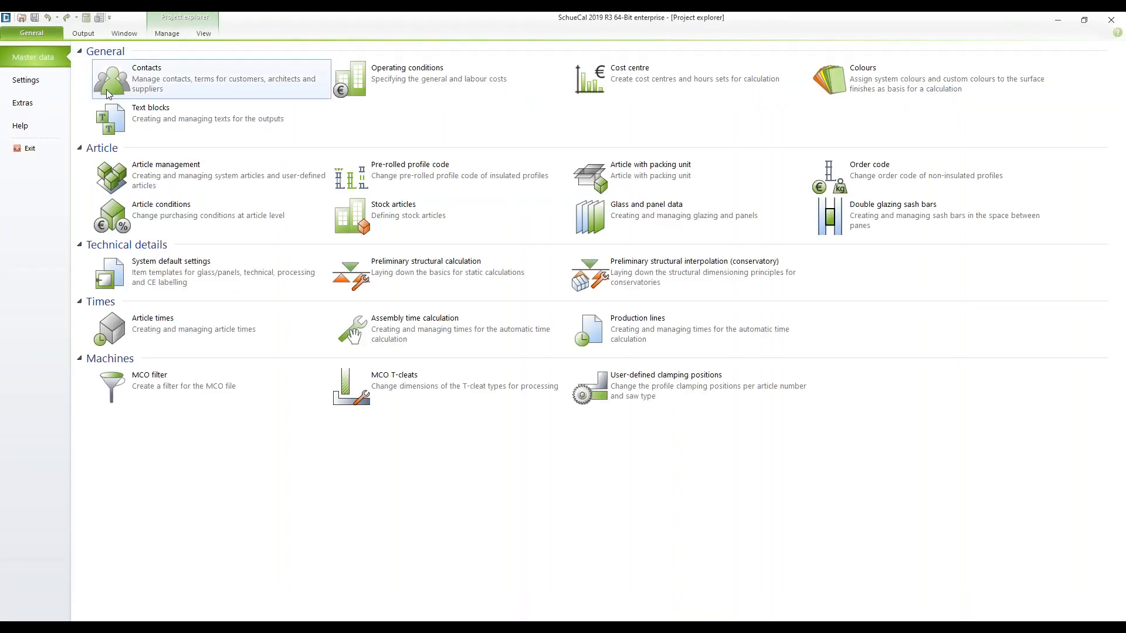
left_click(120, 95)
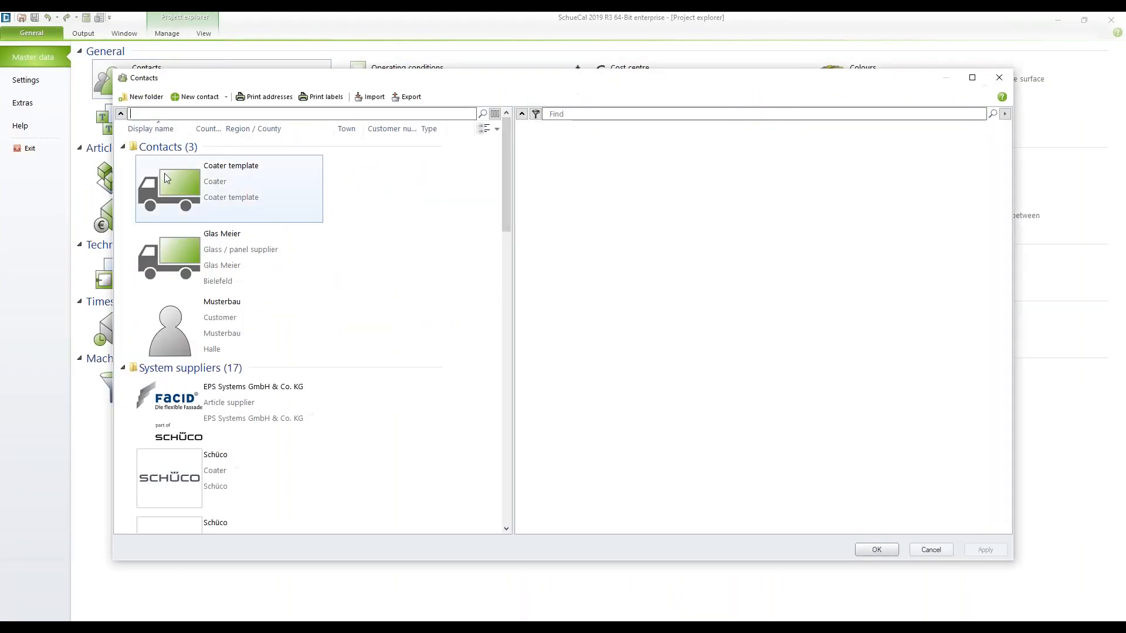
scroll(383, 333, "down", 2)
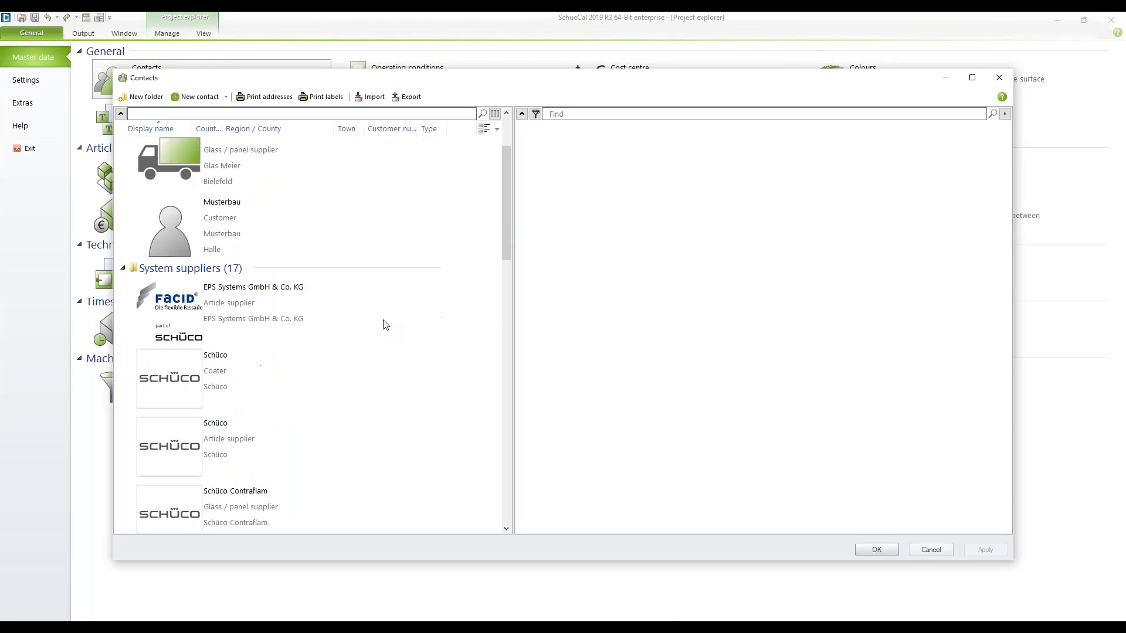
scroll(385, 324, "down", 1)
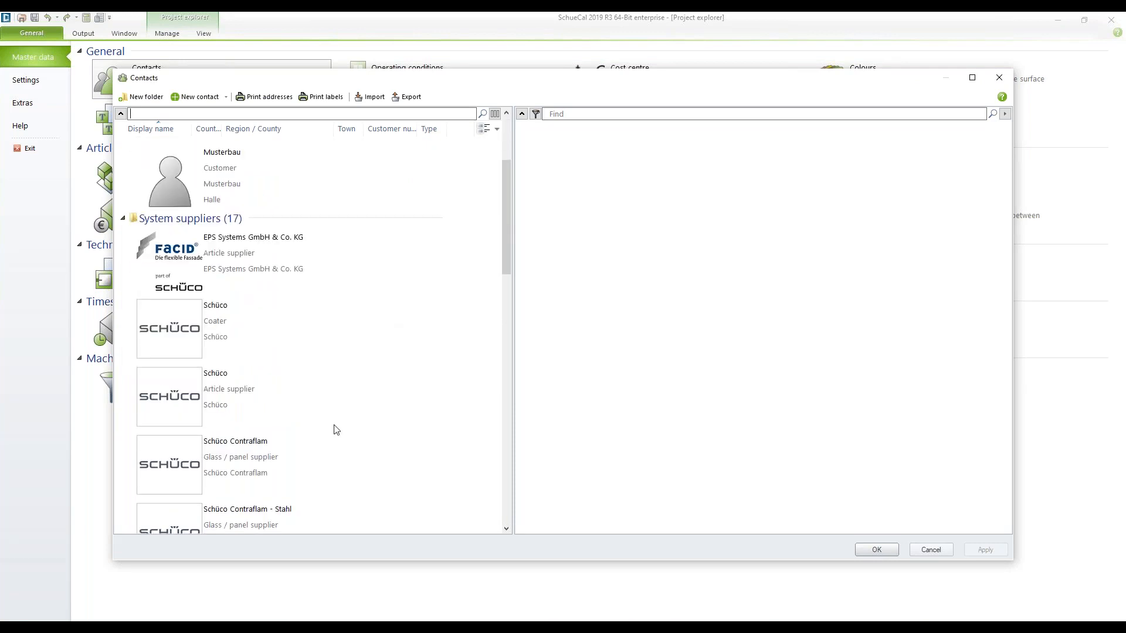
left_click(179, 398)
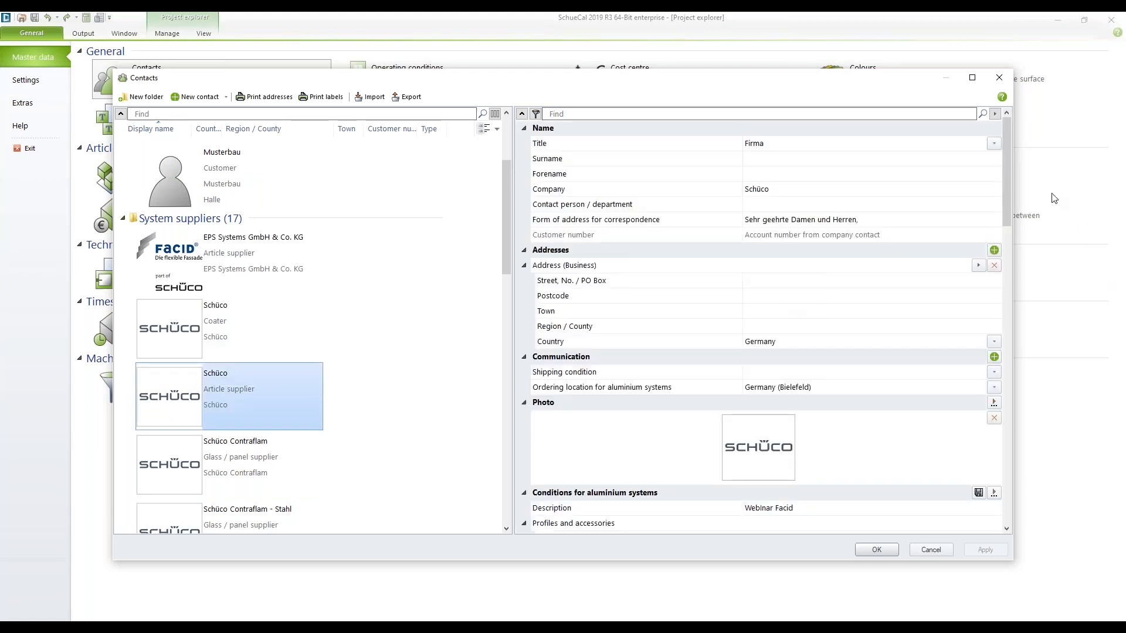
Step: Set the supplier's conditions for 237 FACID aluminium profiles, 238 FACID accessories and 239 FACID fabric to 1 % each and save them
left_click_drag(1010, 170, 1006, 409)
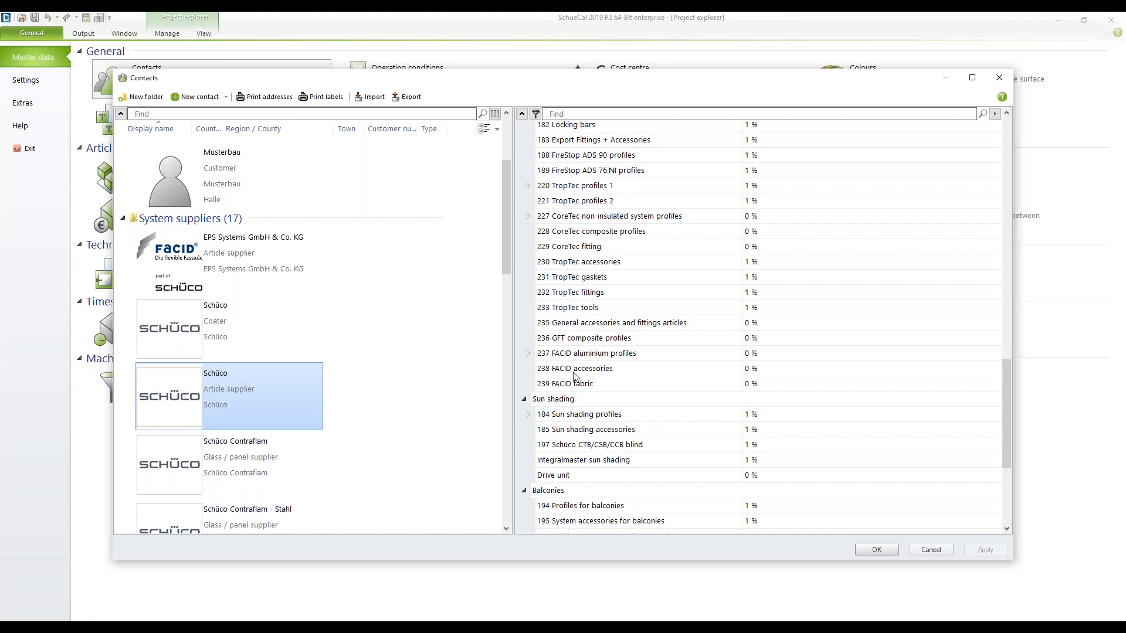
double_click(787, 354)
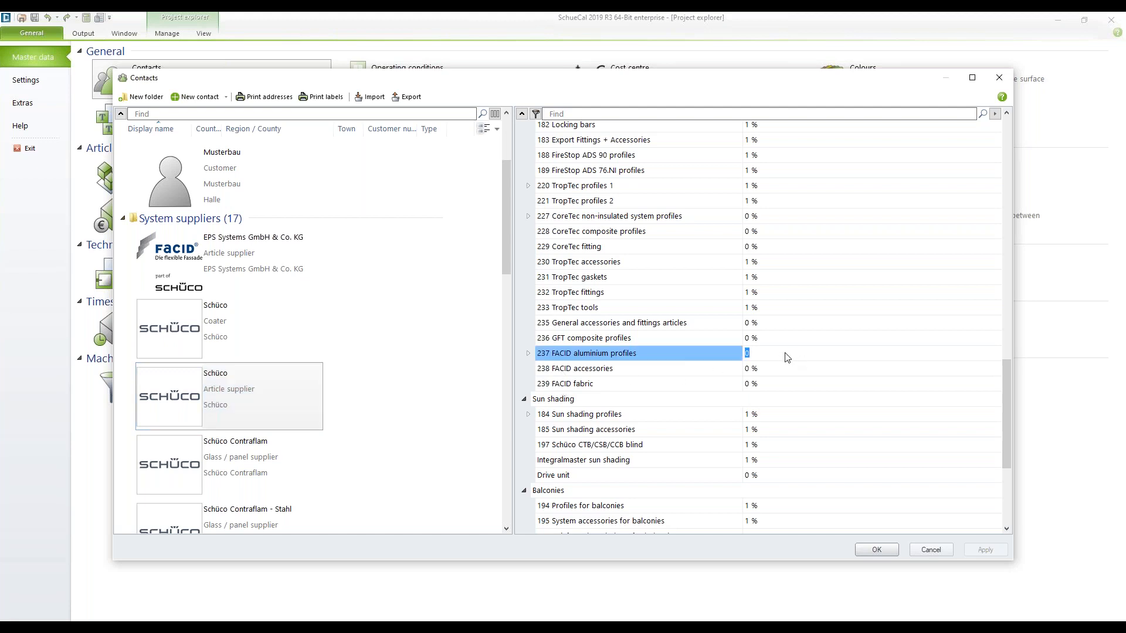
type("1")
key("Return")
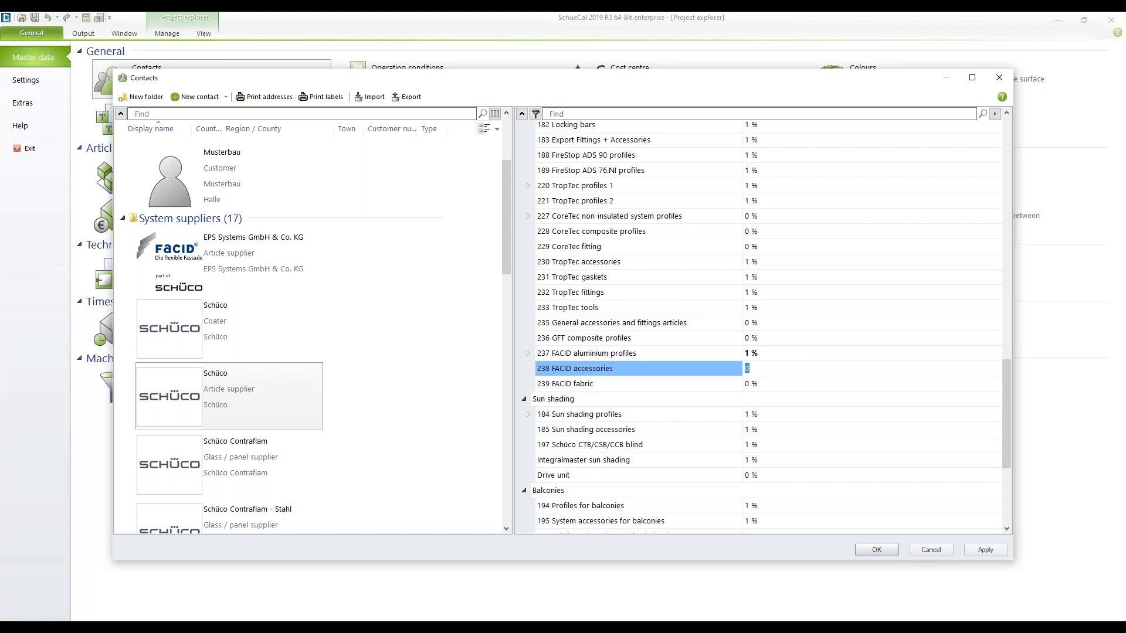
type("1")
key("Return")
type("1")
key("Return")
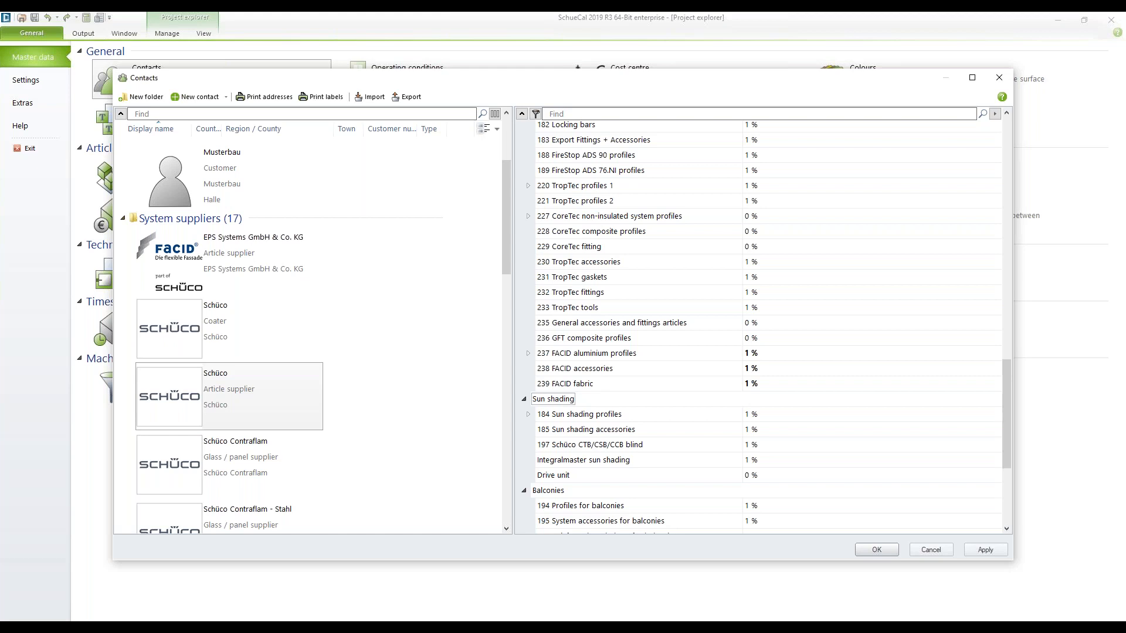
left_click(985, 550)
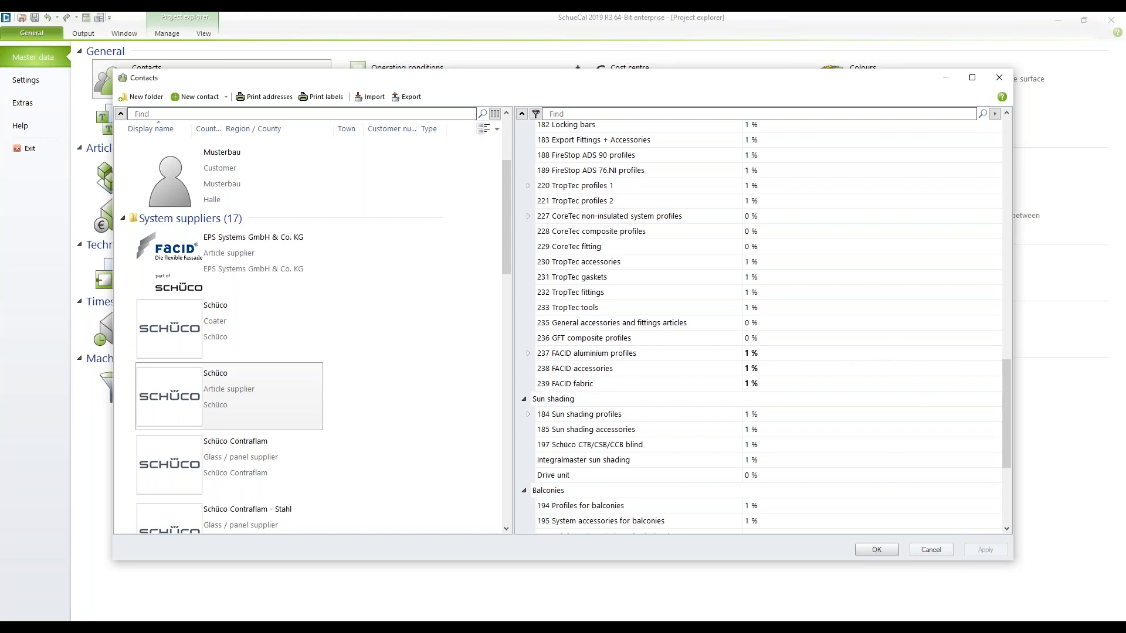
left_click(876, 550)
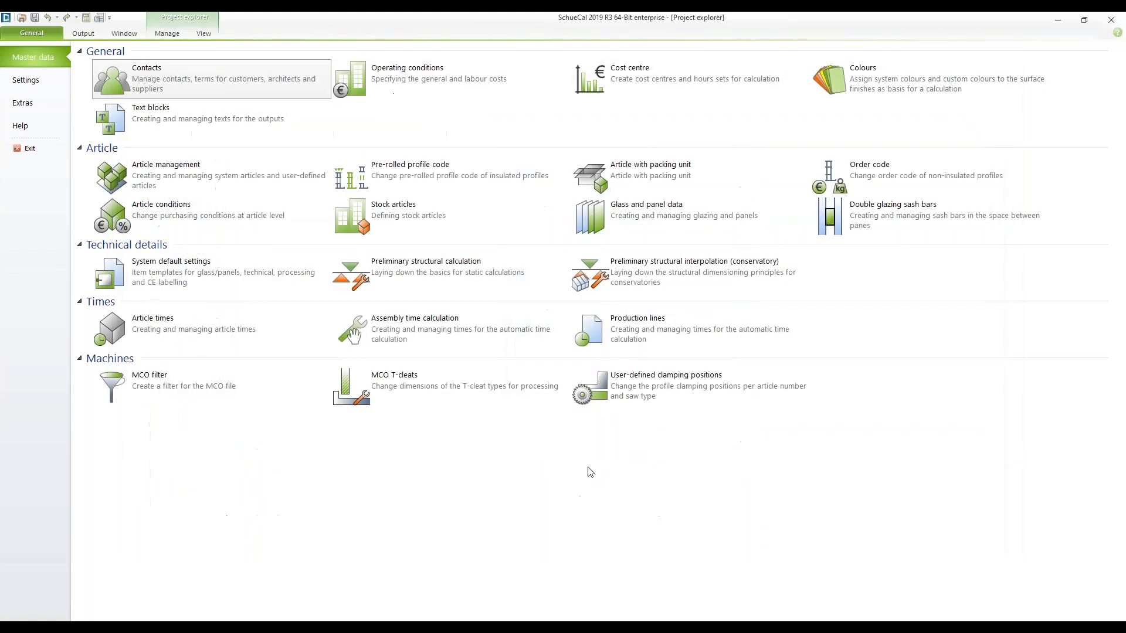
Step: Open the Facid project and check the FACID entries in its system conditions for aluminium systems
left_click(188, 20)
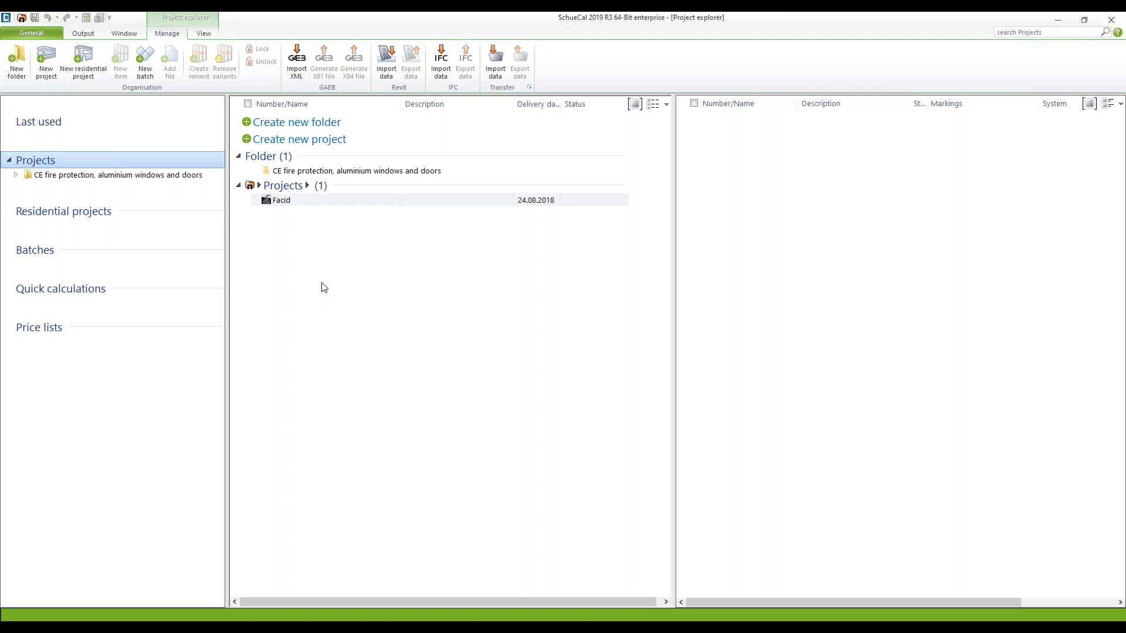
double_click(286, 201)
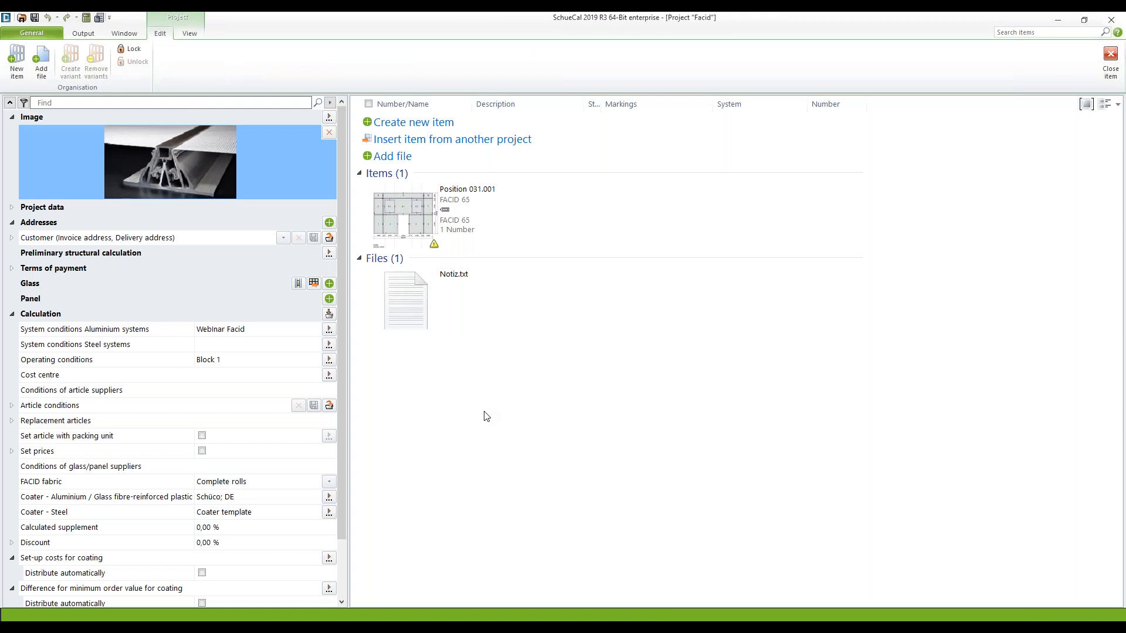
left_click(329, 331)
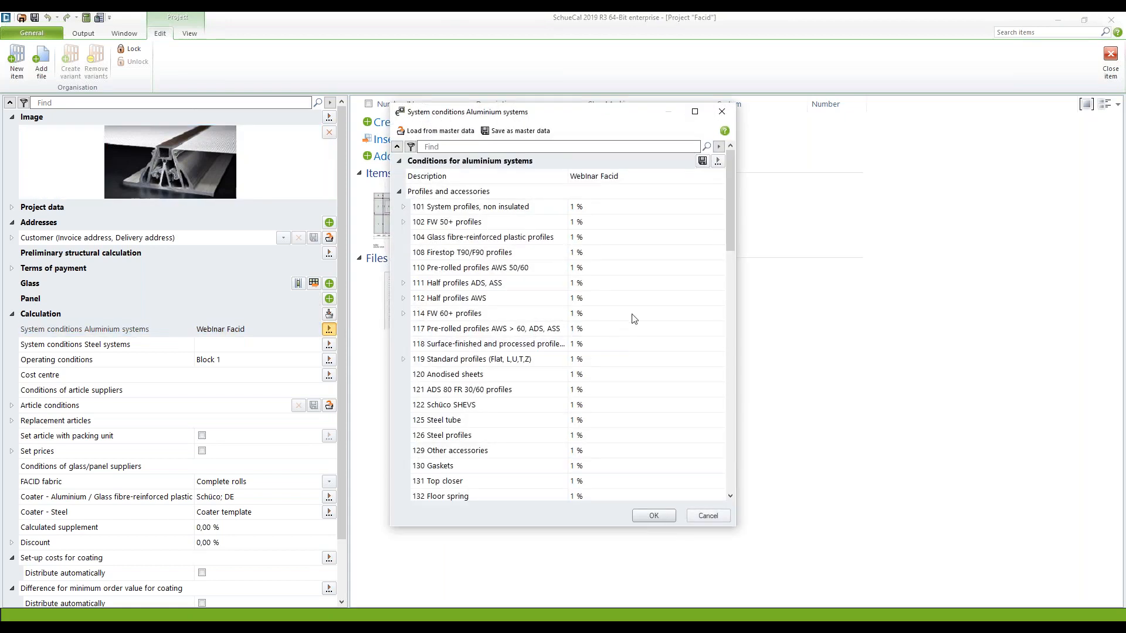
mouse_move(733, 235)
left_mouse_down()
mouse_move(736, 460)
mouse_move(712, 473)
left_mouse_up()
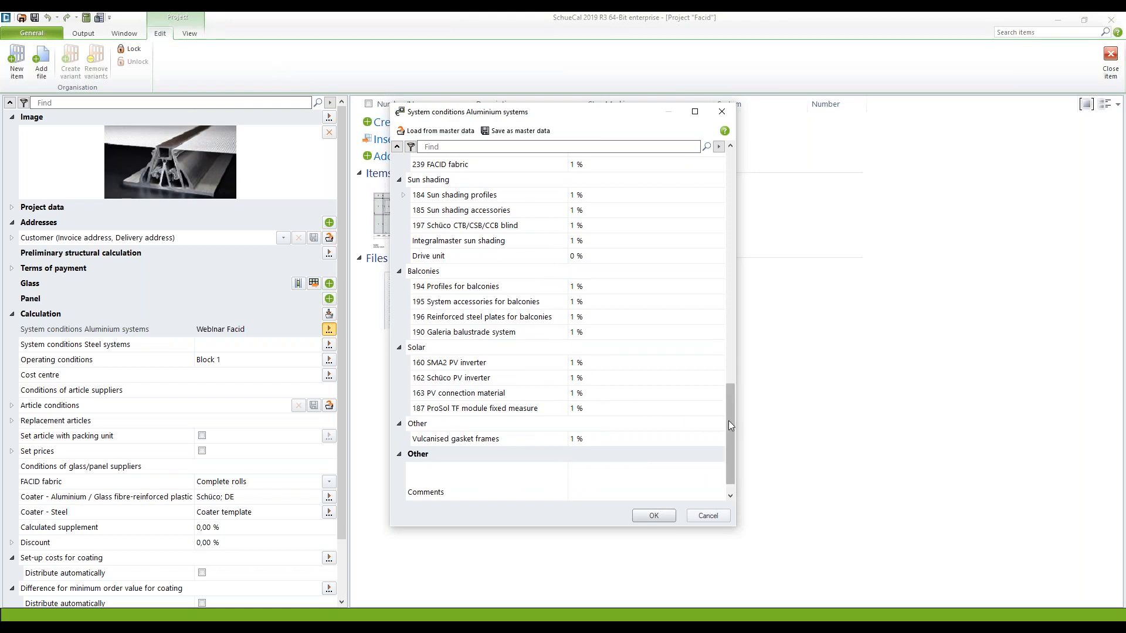
left_click_drag(731, 419, 737, 381)
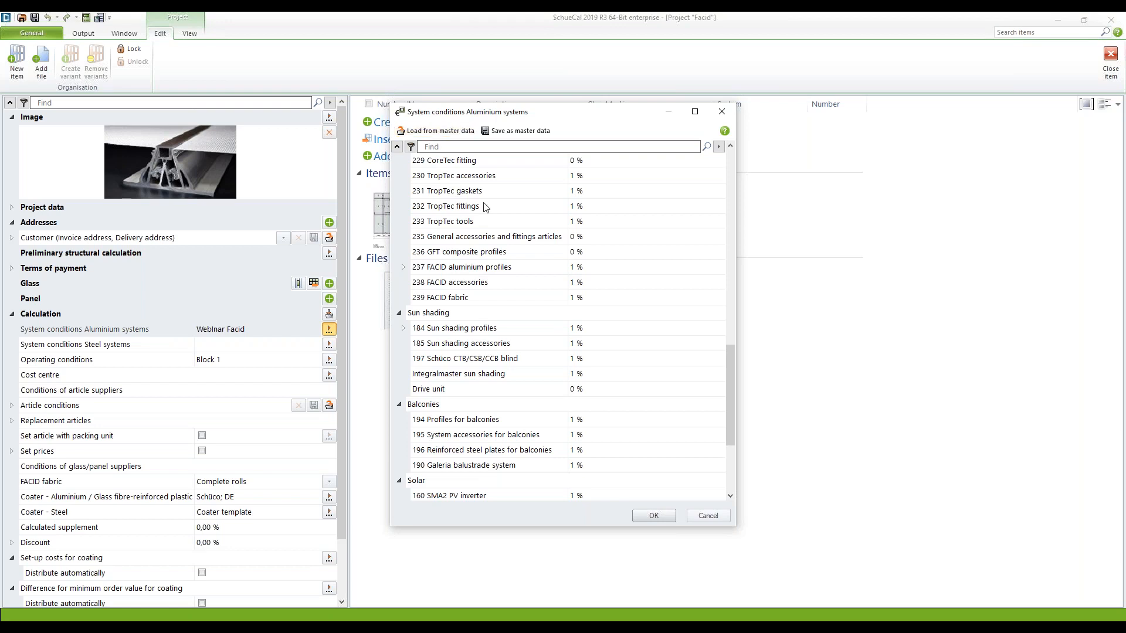
left_click(692, 516)
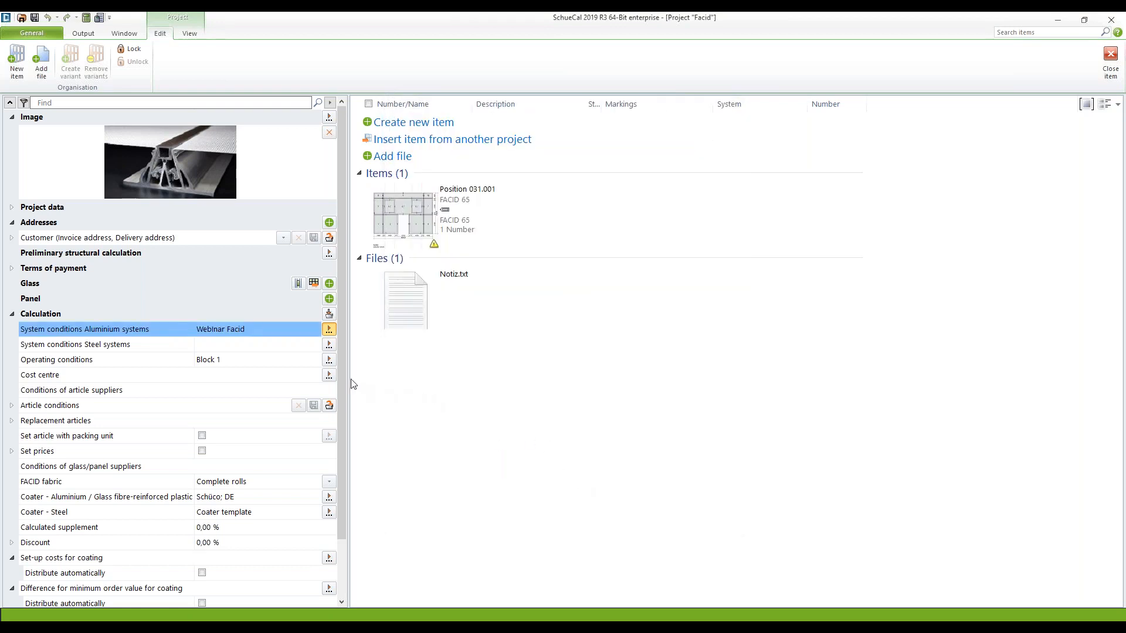
Step: Set the project's FACID fabric calculation to Partial rolls
scroll(337, 407, "down", 1)
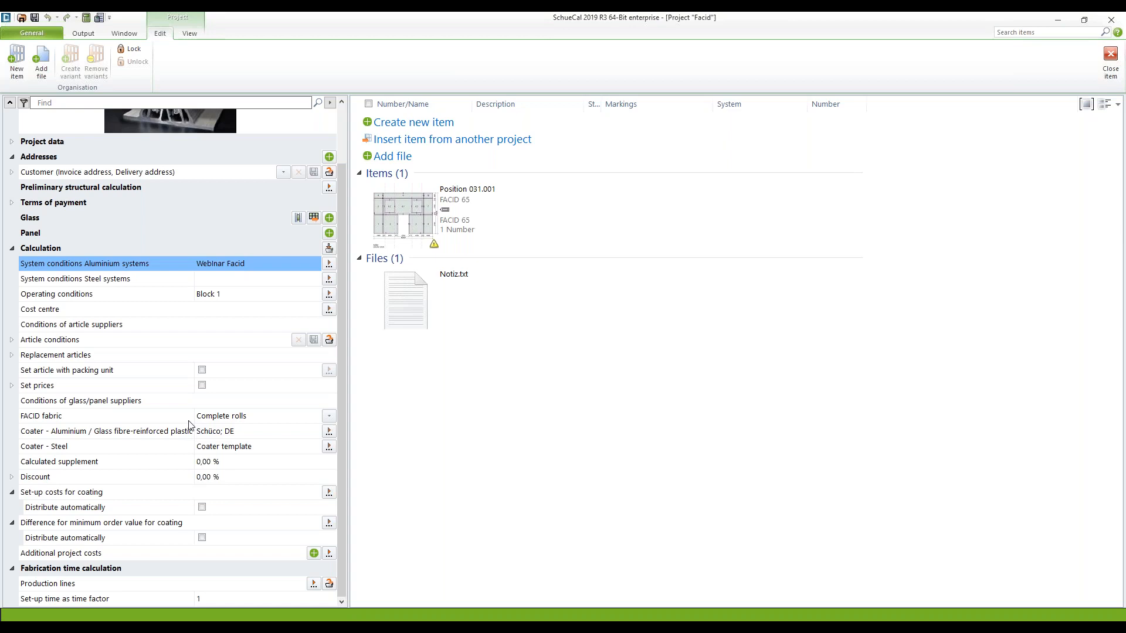
left_click(329, 417)
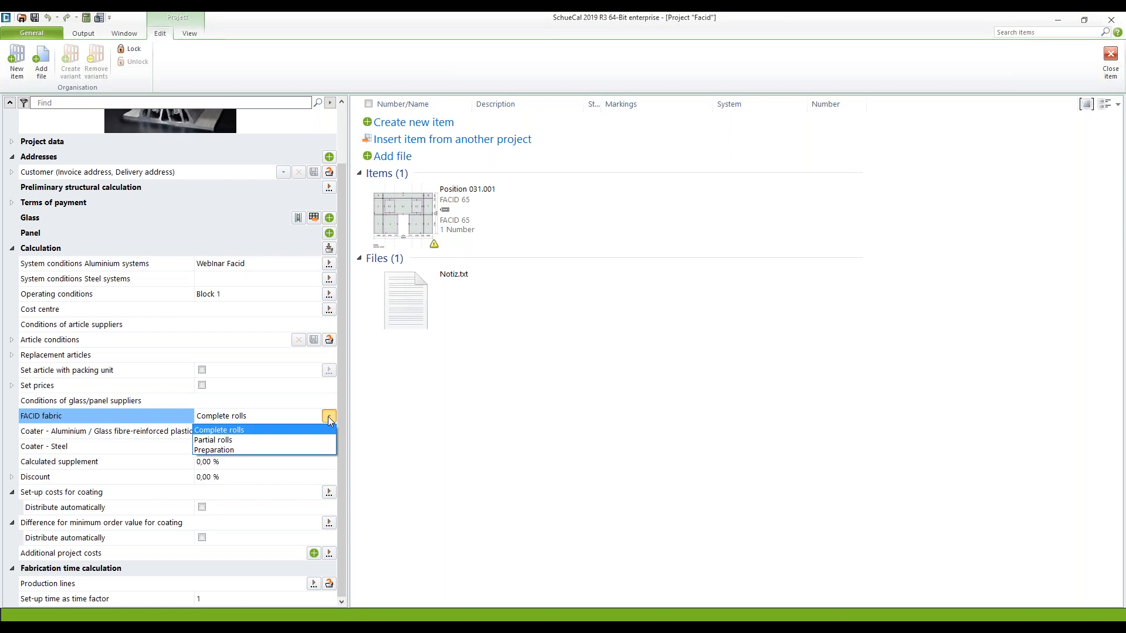
left_click(289, 441)
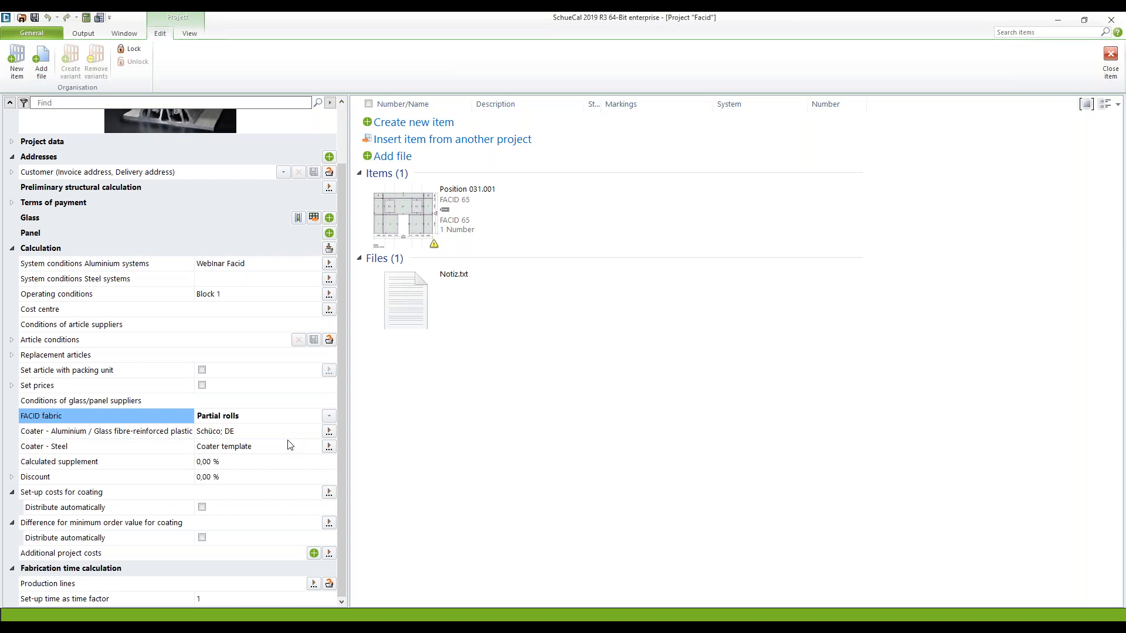
left_click(328, 416)
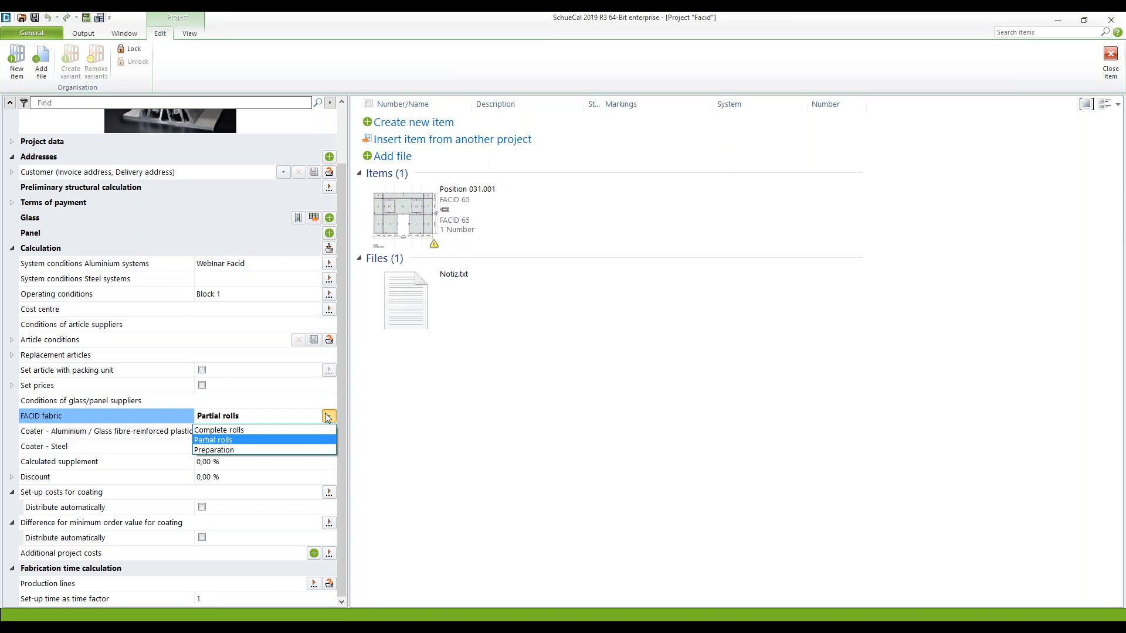
left_click(411, 401)
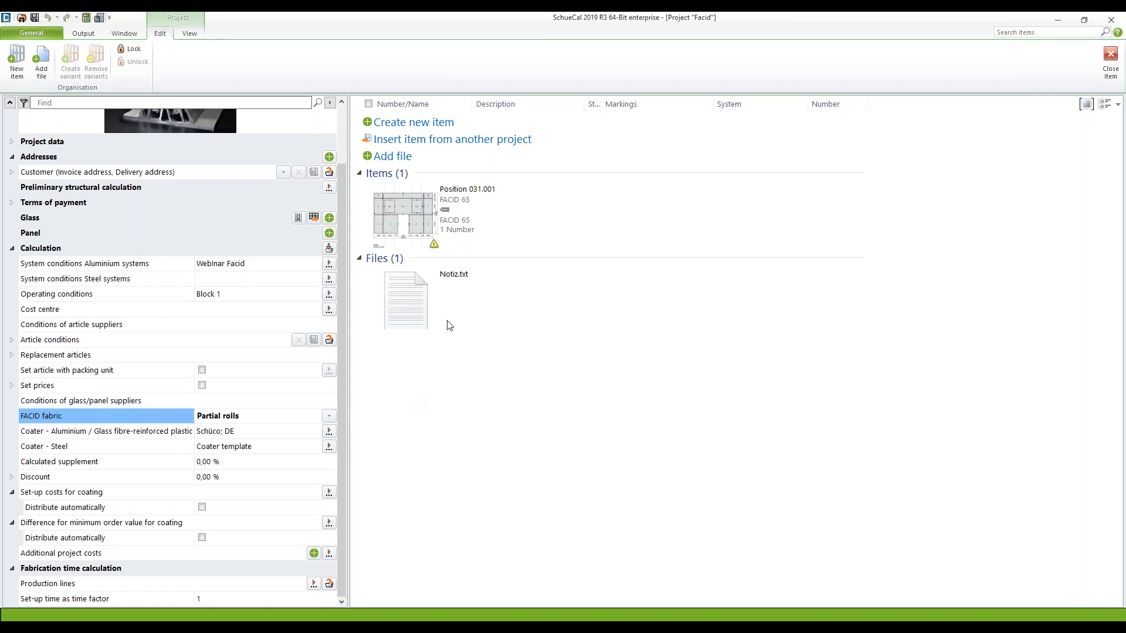
Step: Create a new item in the project with the description Webinar
left_click(430, 123)
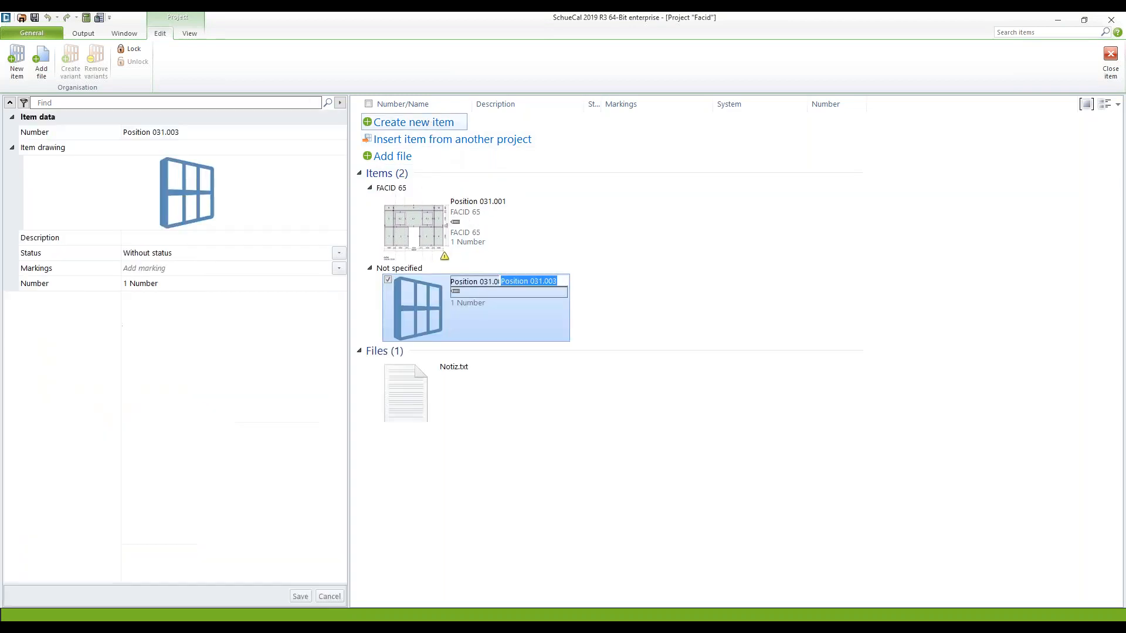
left_click(508, 291)
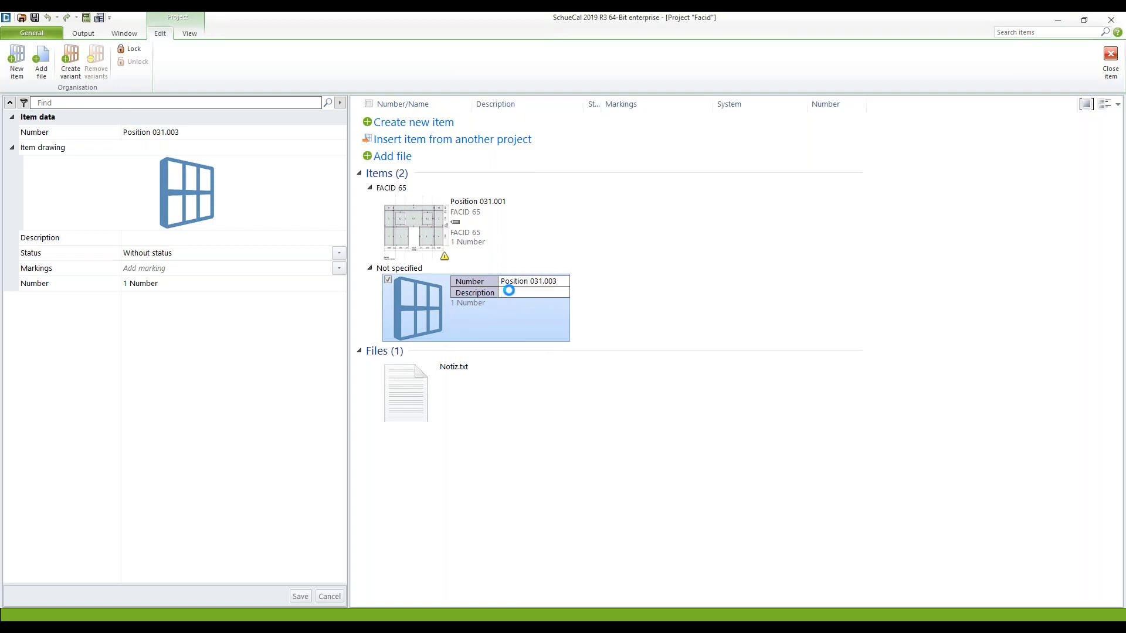
type("Webina")
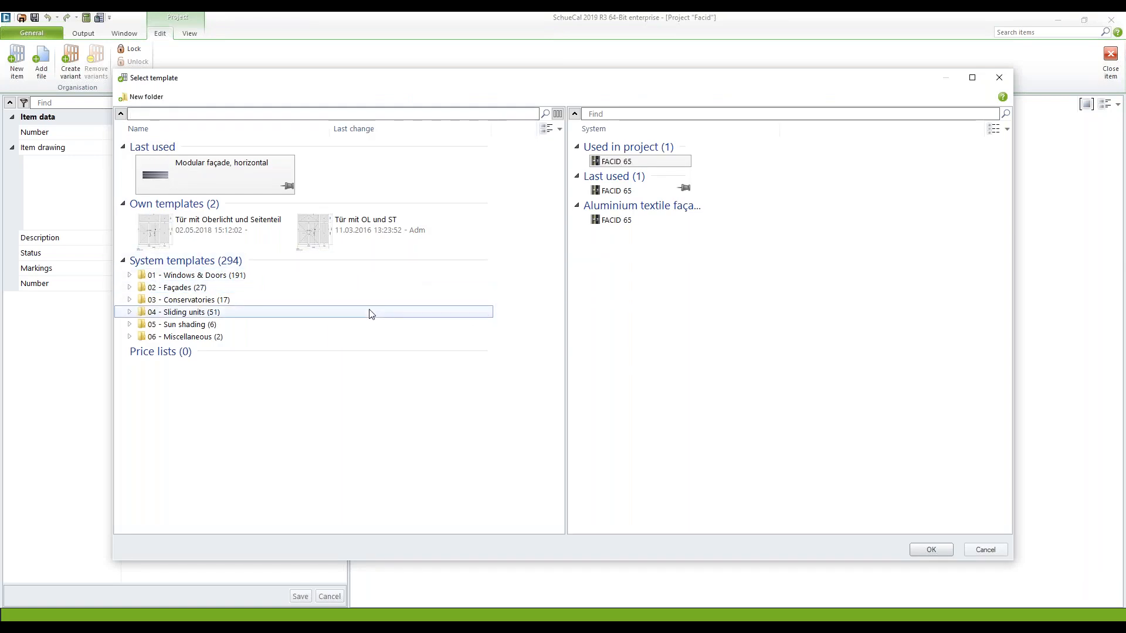
Step: Apply the system template Modular façade, horizontal from Façades, Textile façade to the item, using the FACID 65 system
left_click(129, 288)
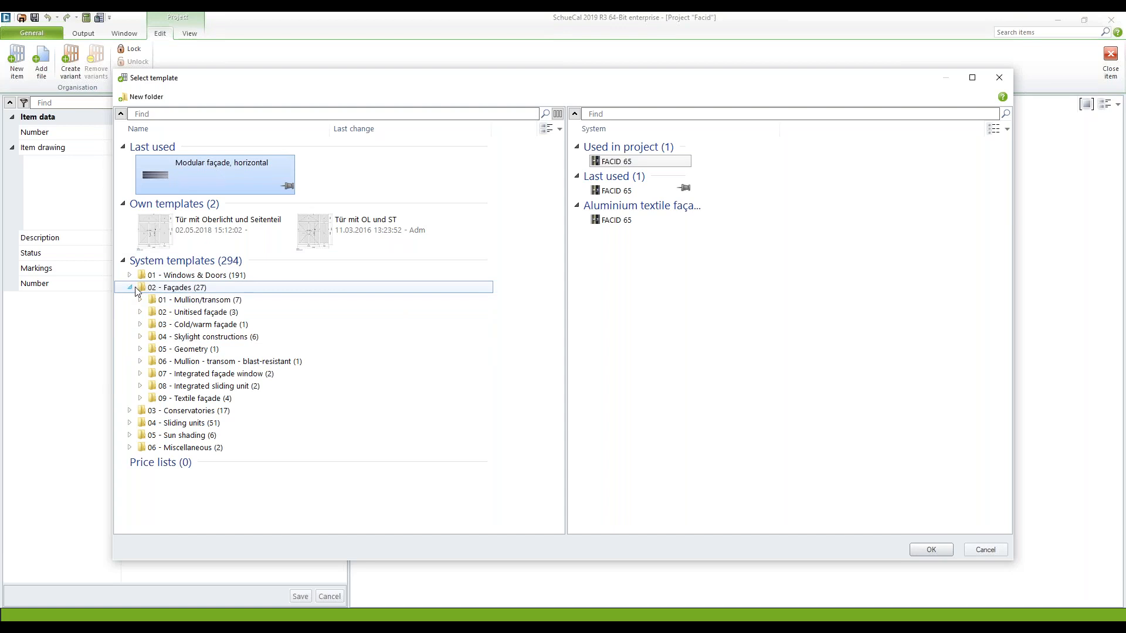
left_click(140, 399)
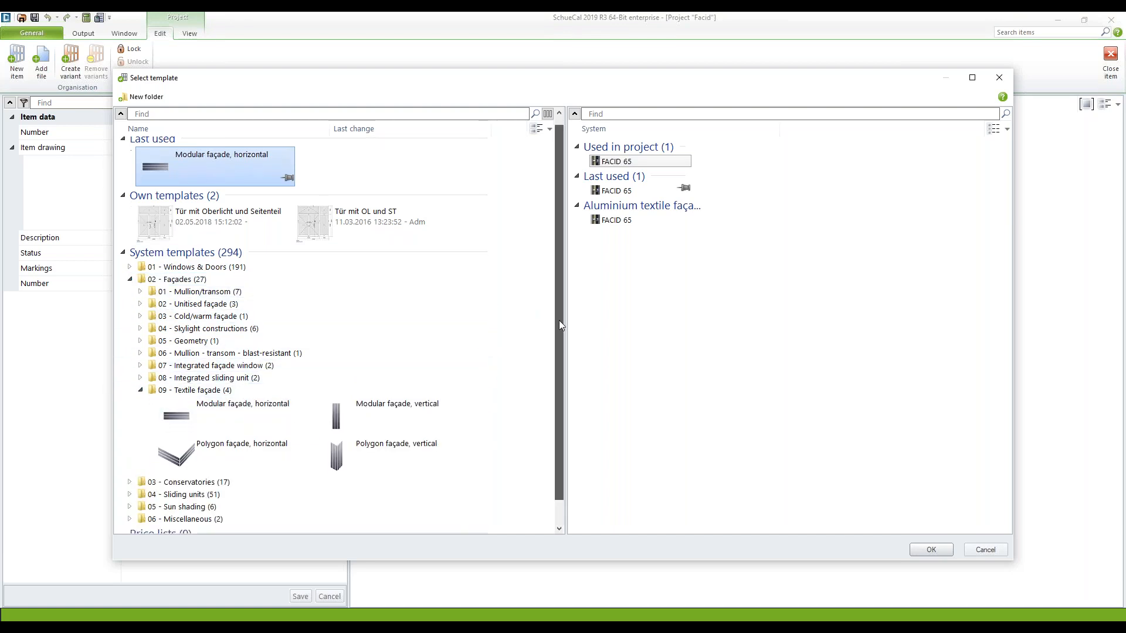
scroll(558, 314, "down", 1)
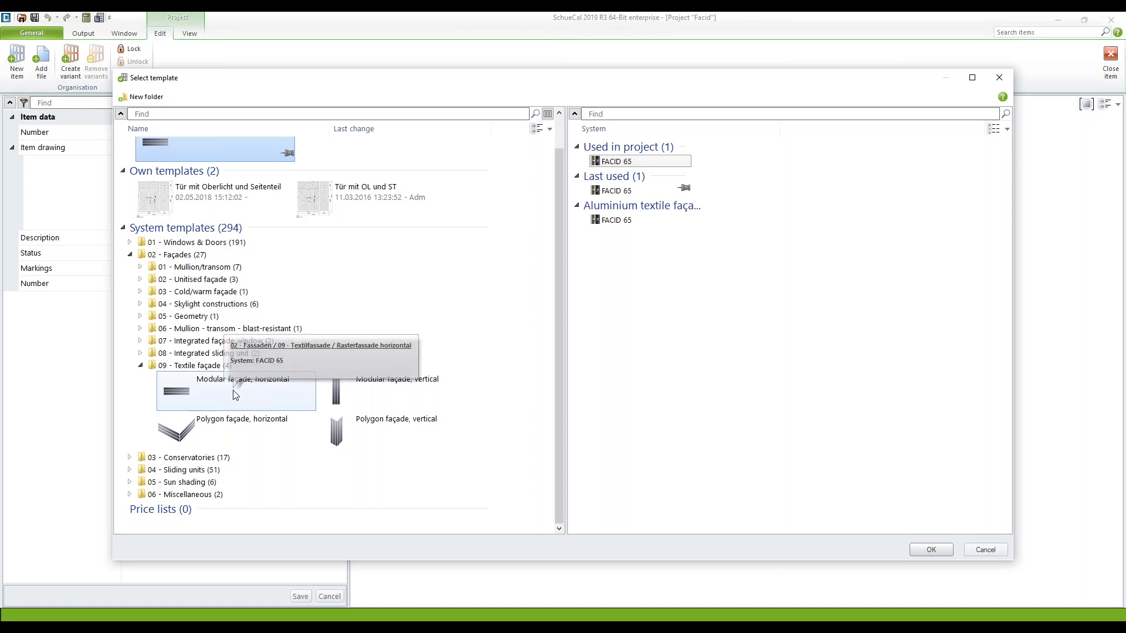
left_click(268, 397)
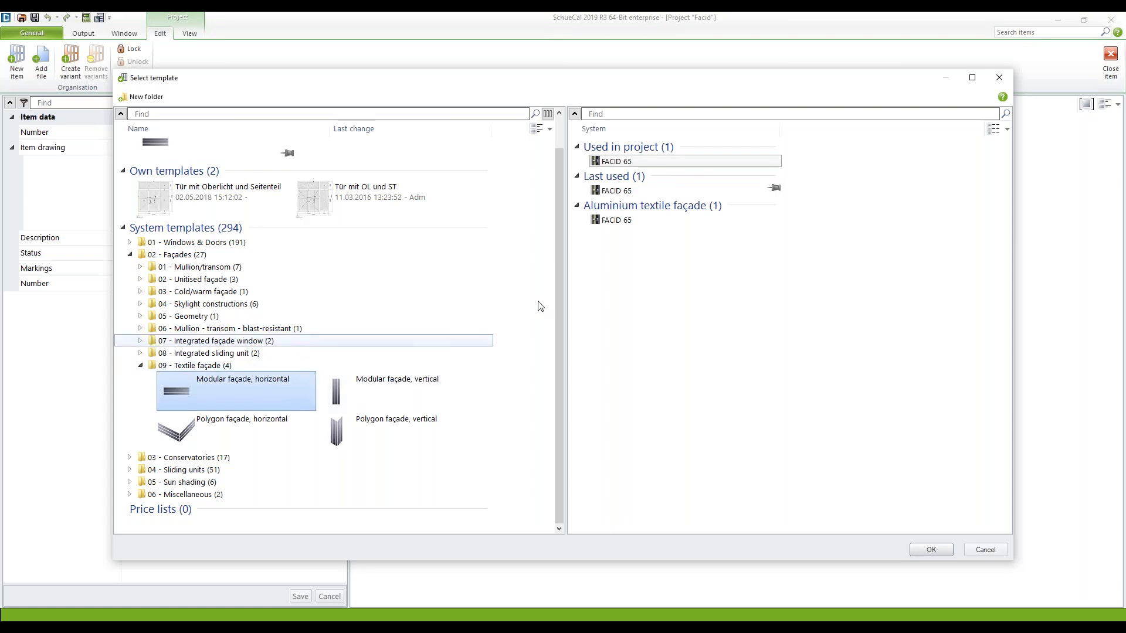
mouse_move(626, 165)
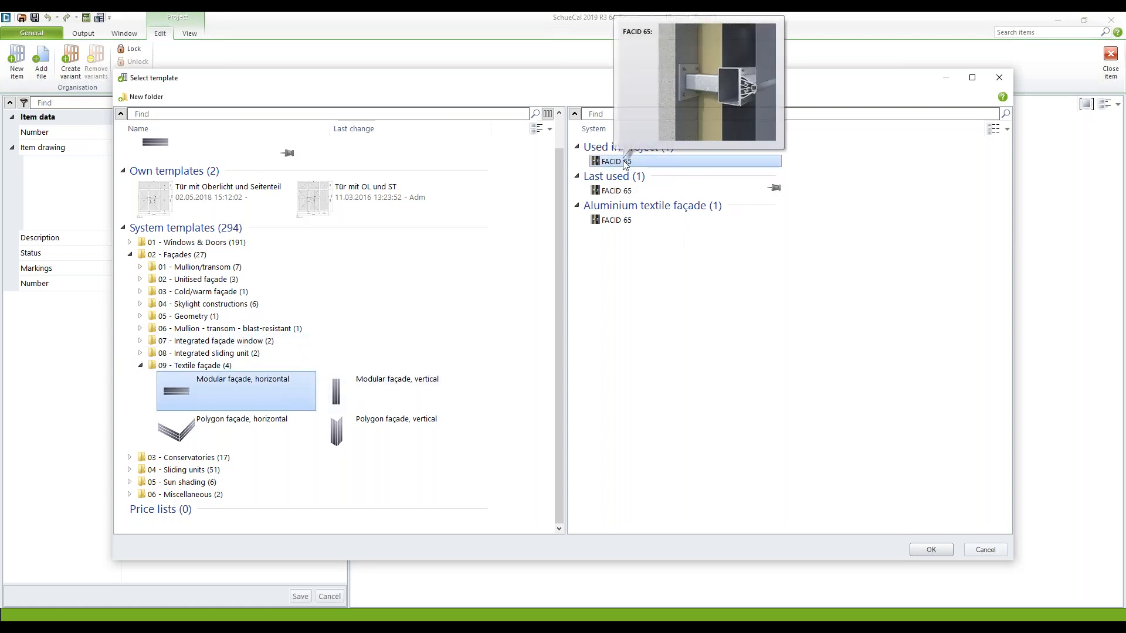
double_click(625, 164)
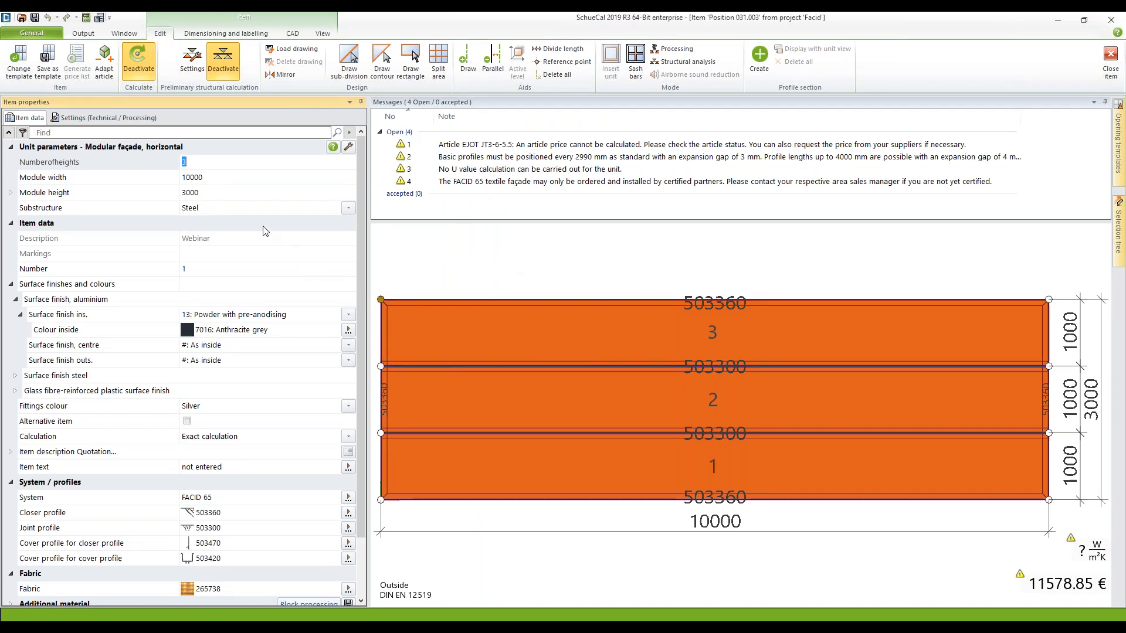
Step: Set the façade's module width to 6500 and its module height to 4500
left_click(221, 183)
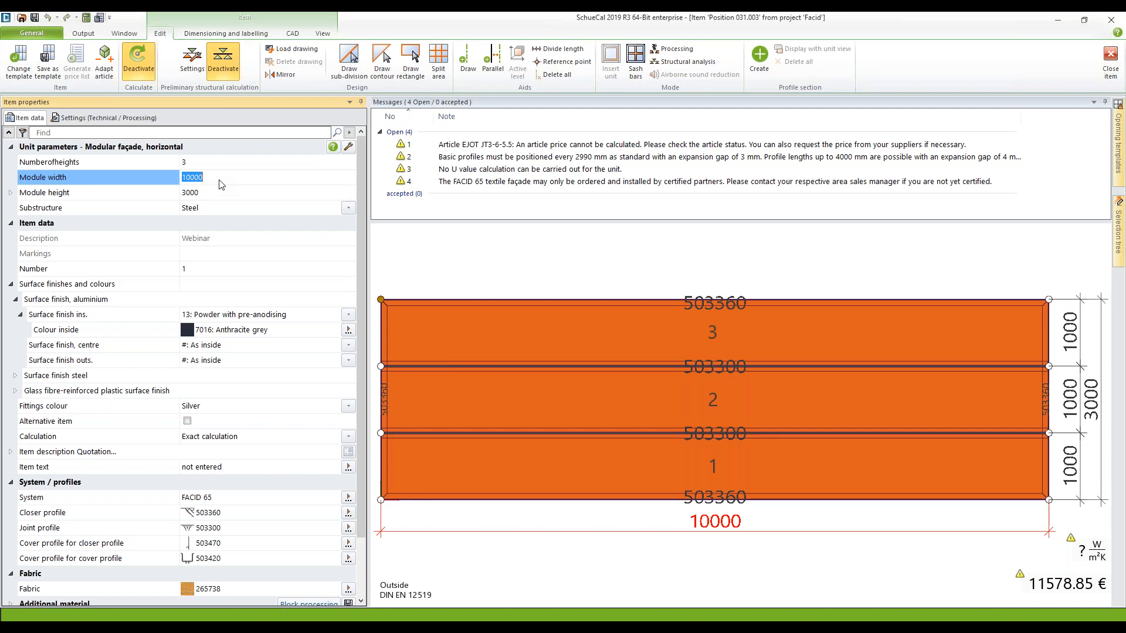
type("6500")
key("Tab")
type("4500")
key("Tab")
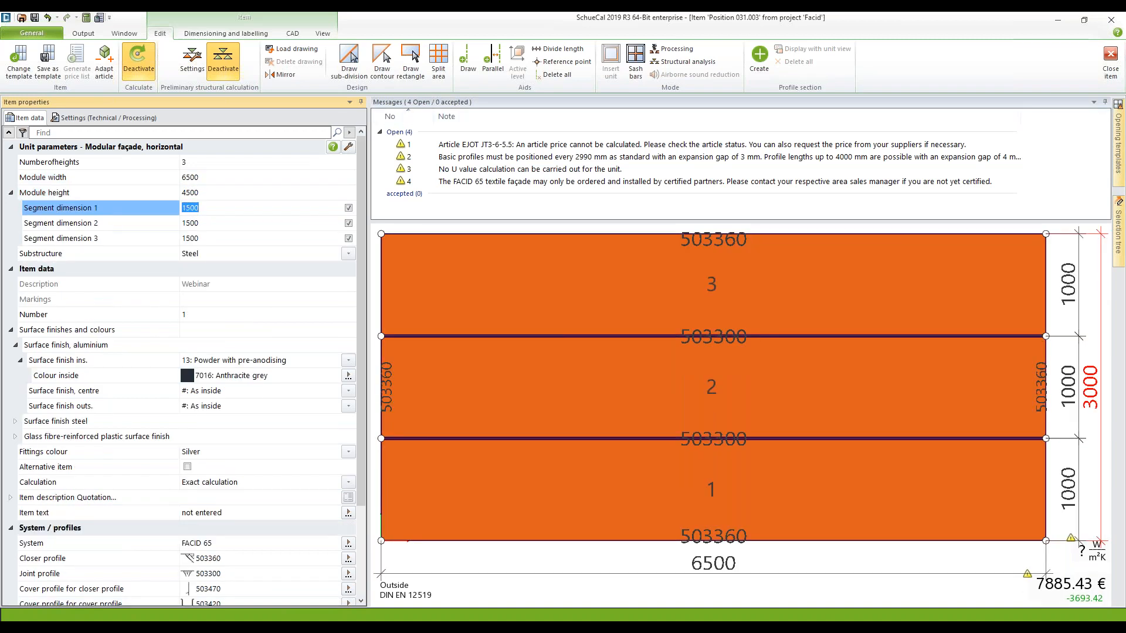
Step: Set module height segment dimension 1 to 2100 and segment dimension 2 to 1800, and choose Concrete as the substructure
type("2")
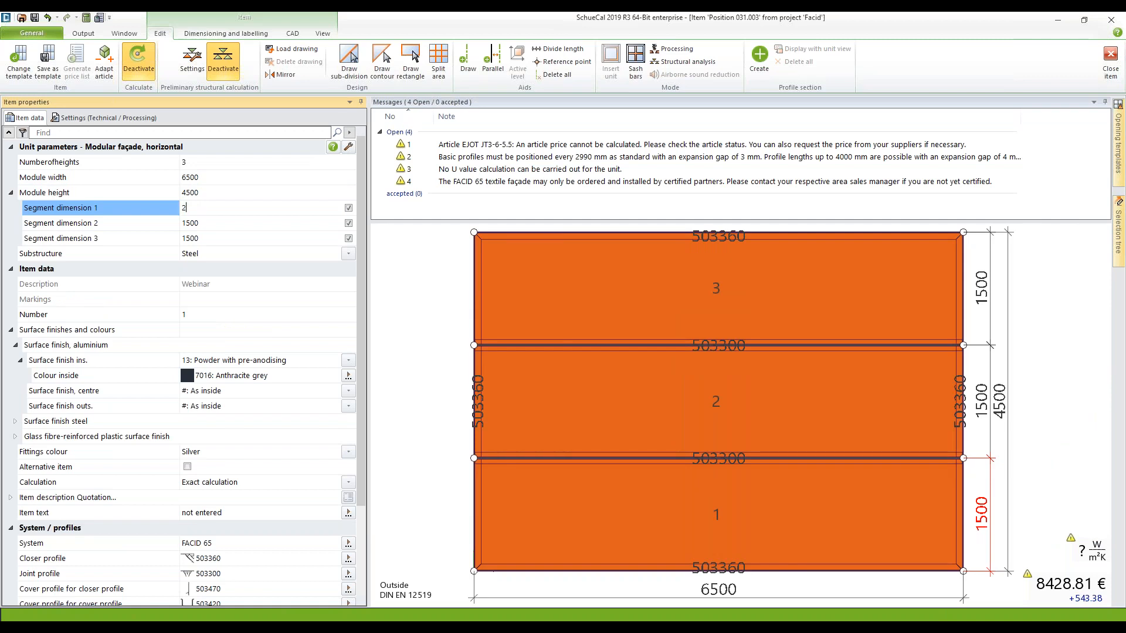
type("100")
key("Tab")
type("1800")
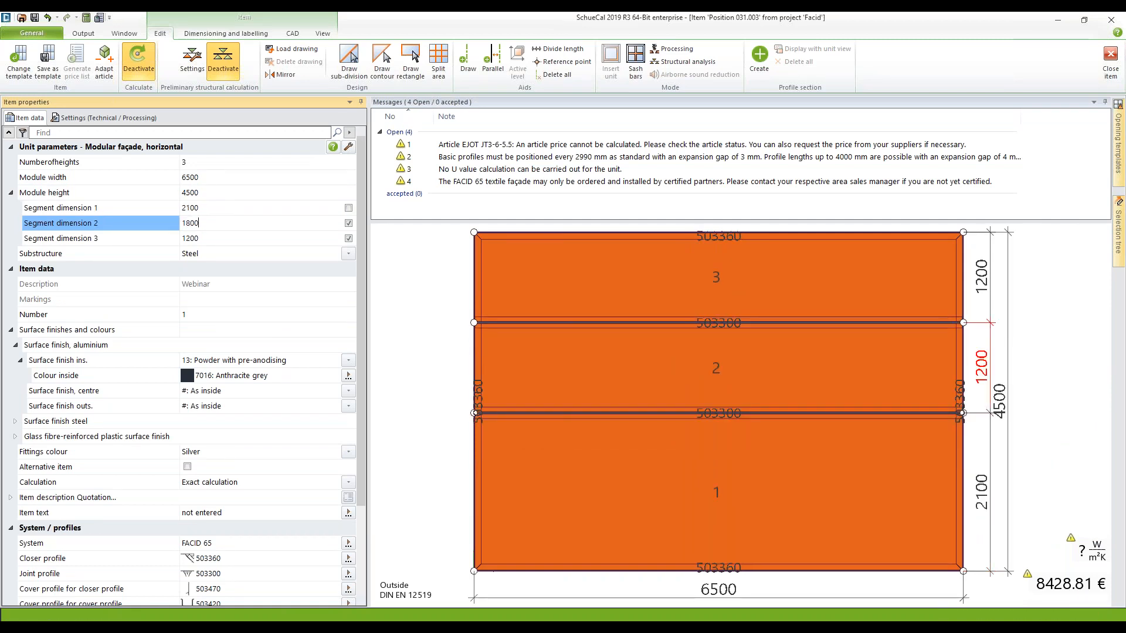
key("Tab")
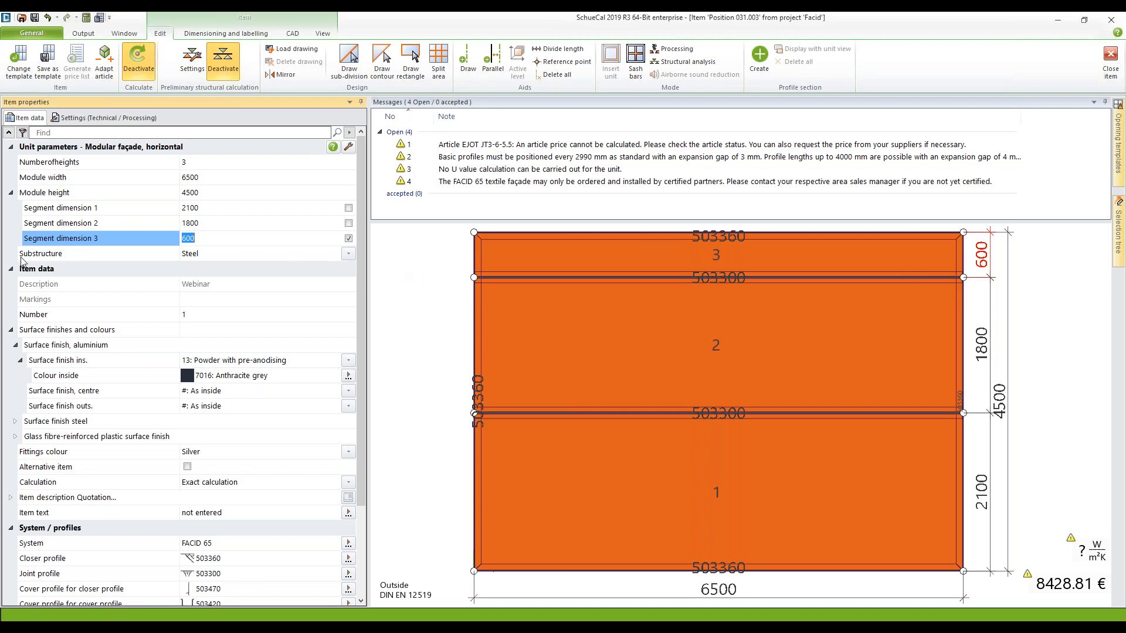
left_click(348, 255)
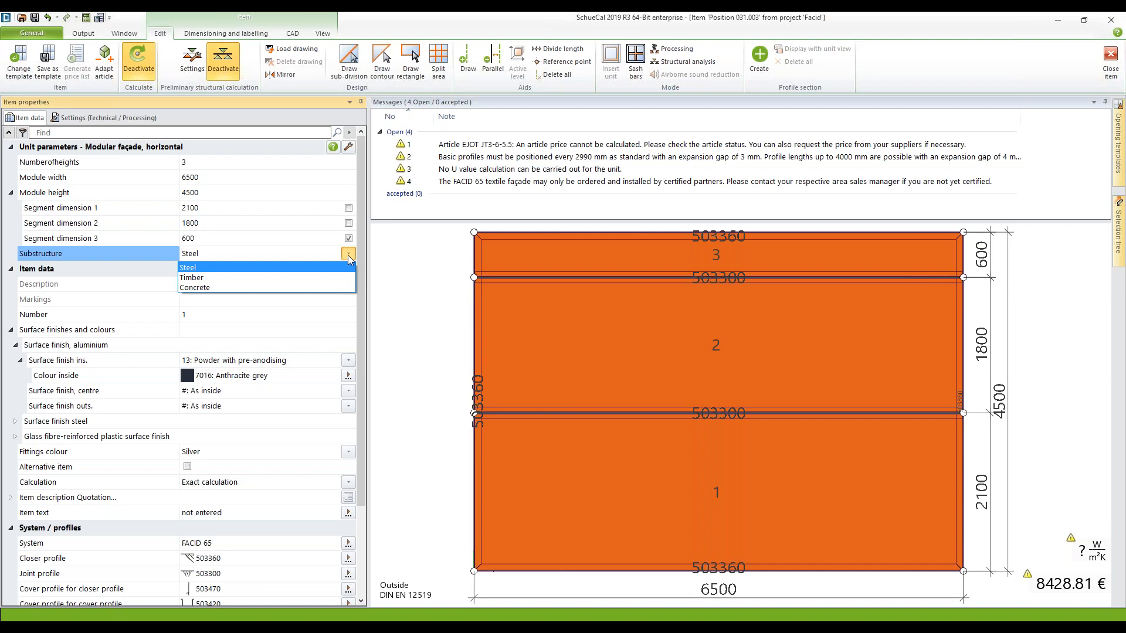
left_click(331, 288)
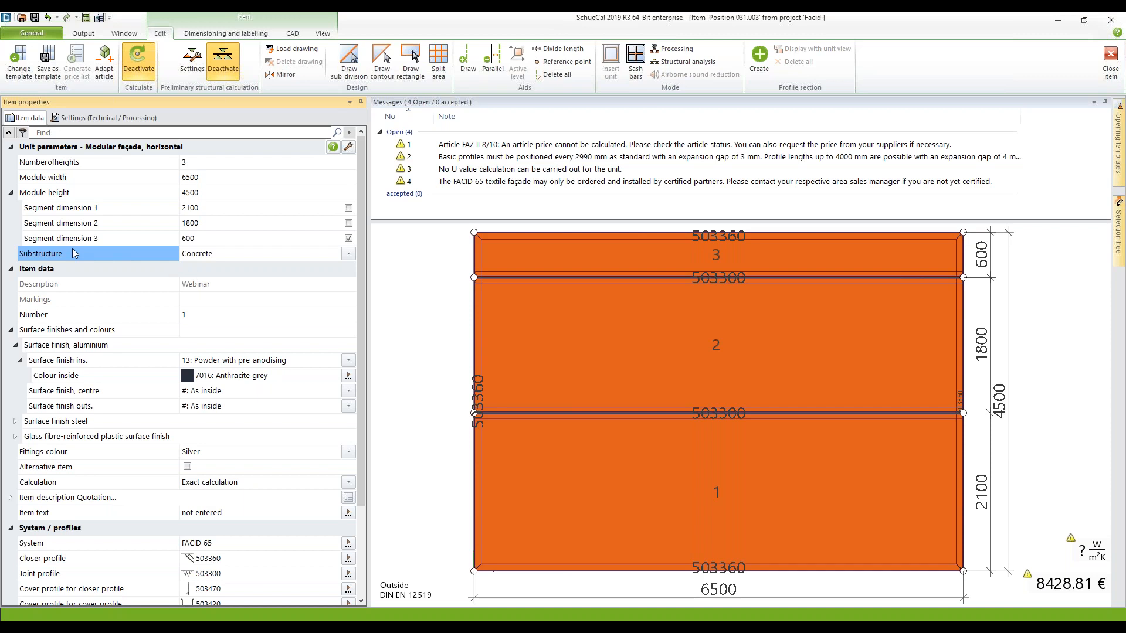
Step: Review the joint profiles available for the item, keeping the current selection
left_click_drag(360, 290, 362, 349)
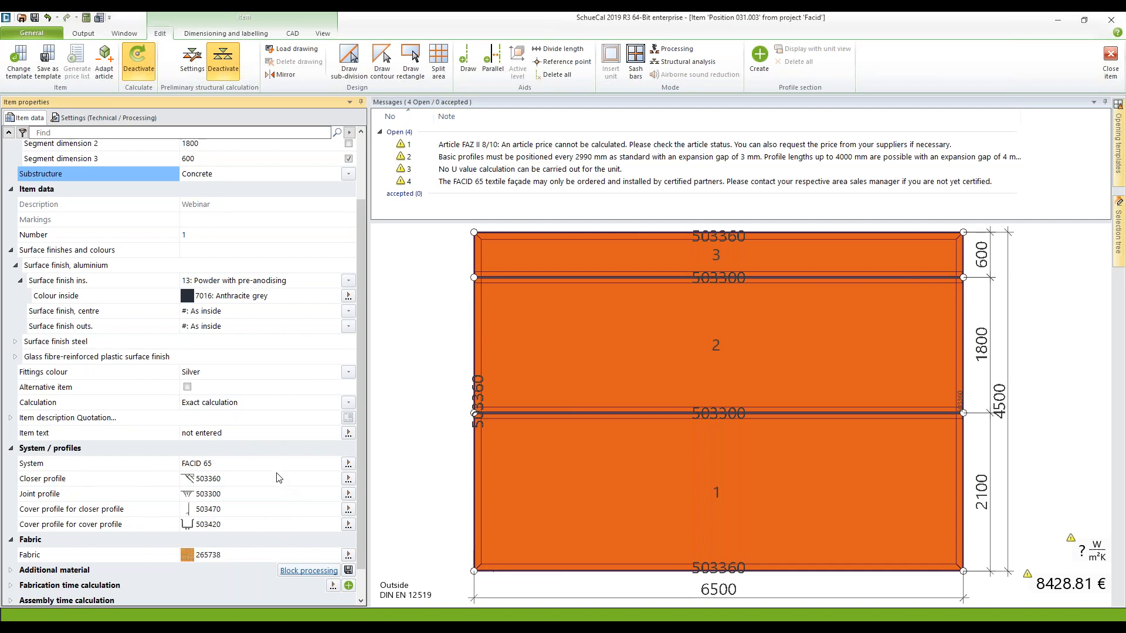
left_click_drag(363, 383, 361, 407)
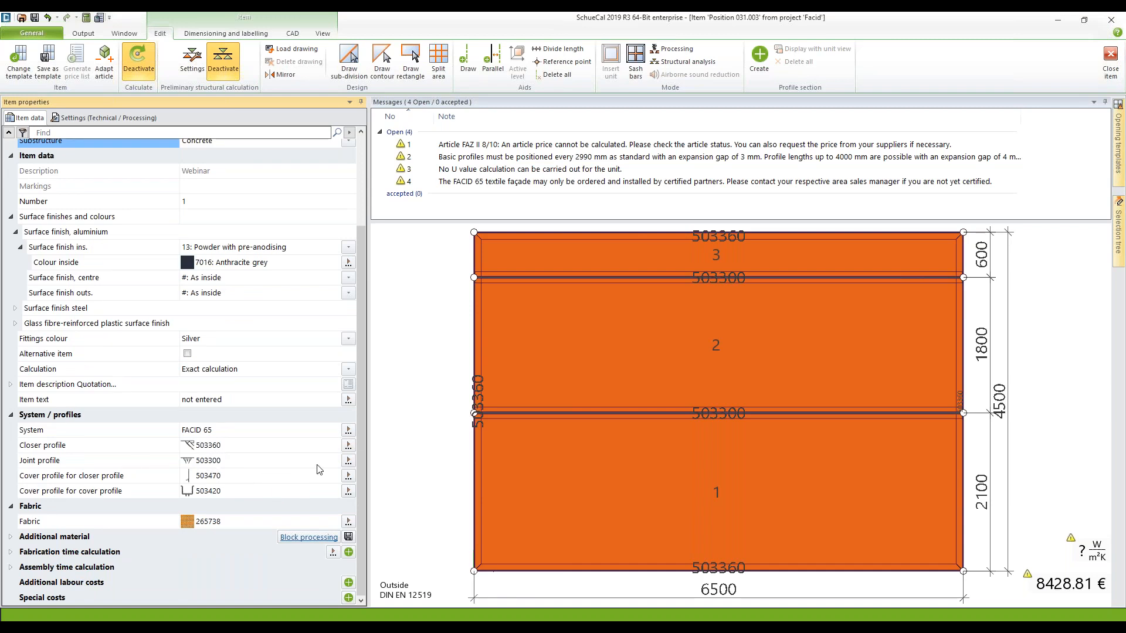
left_click(349, 463)
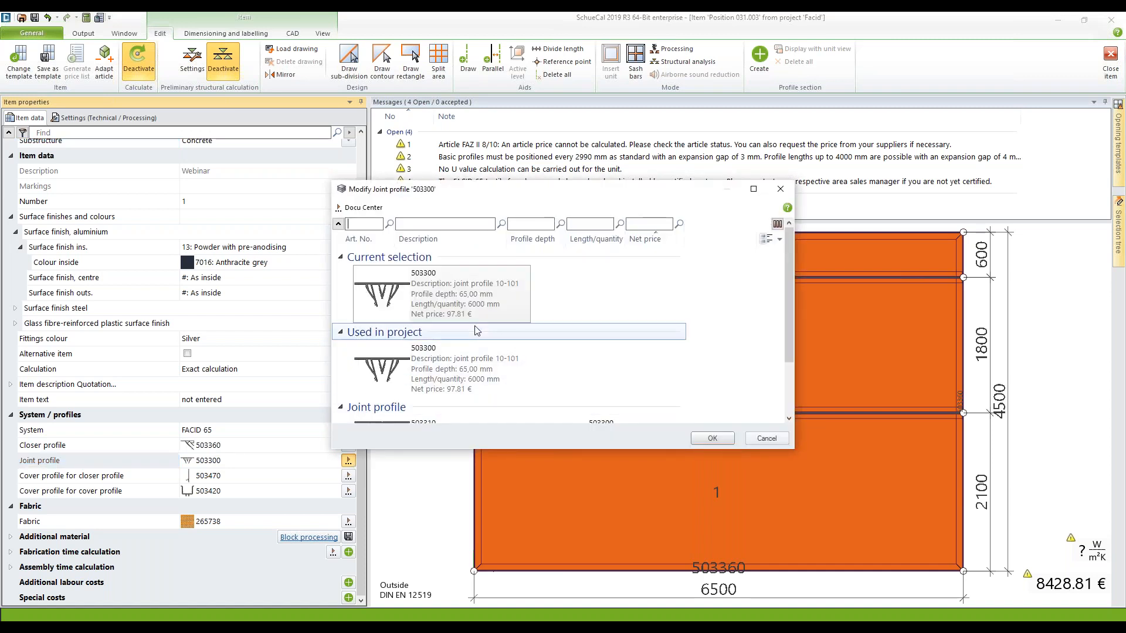
scroll(444, 405, "down", 3)
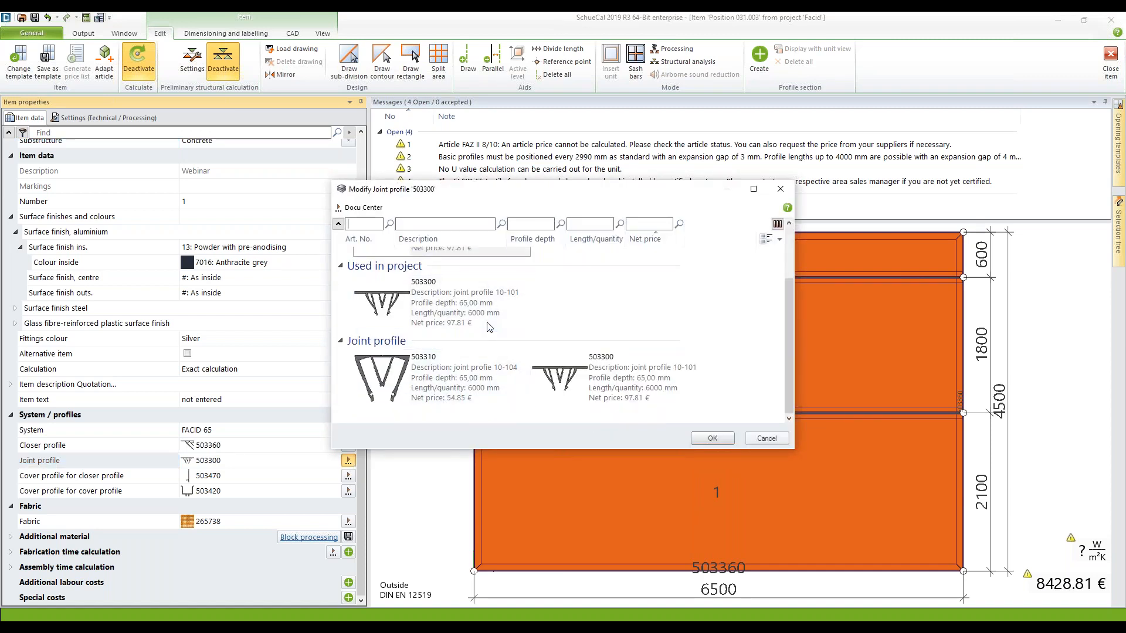
left_click(764, 438)
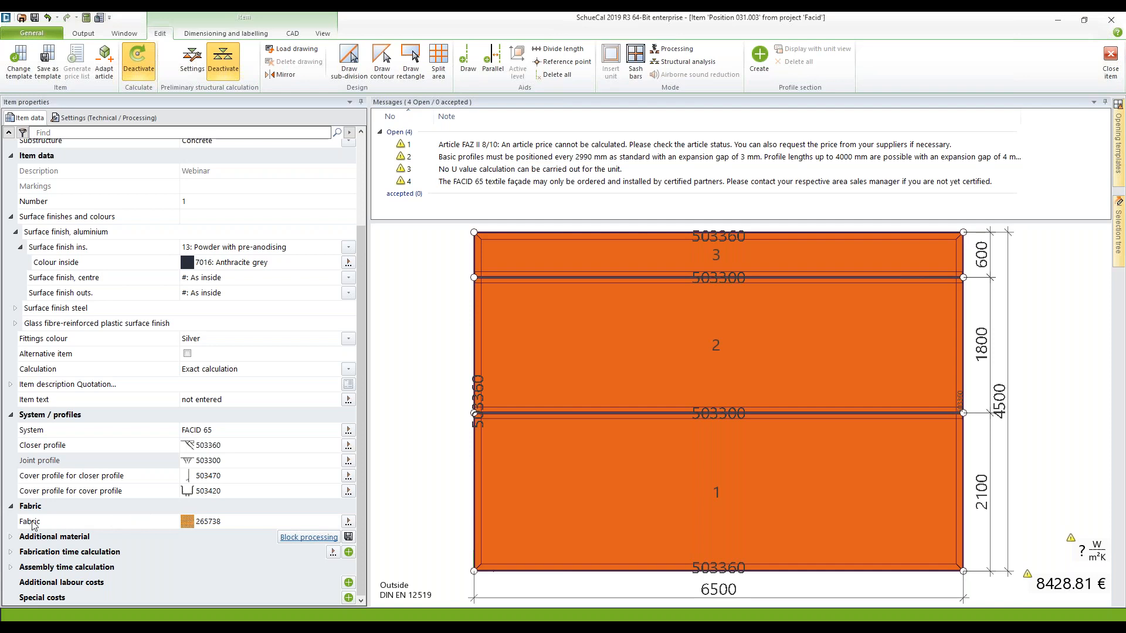
Step: Review the available fabrics and change the façade's fabric to 265741, Ash blond 381
left_click(348, 522)
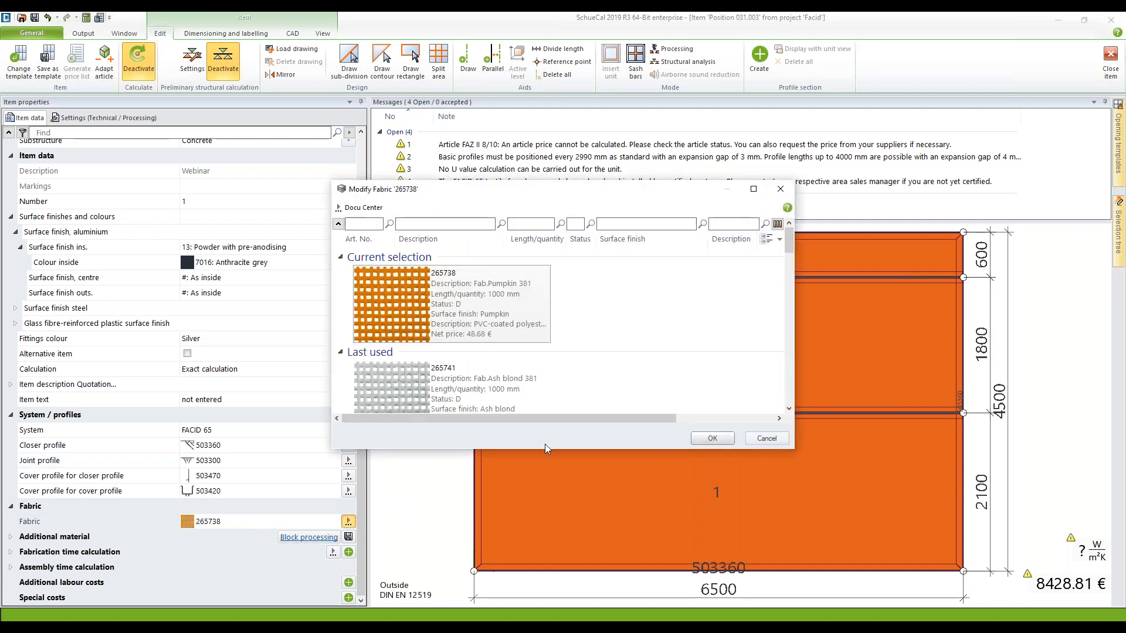
left_click(754, 189)
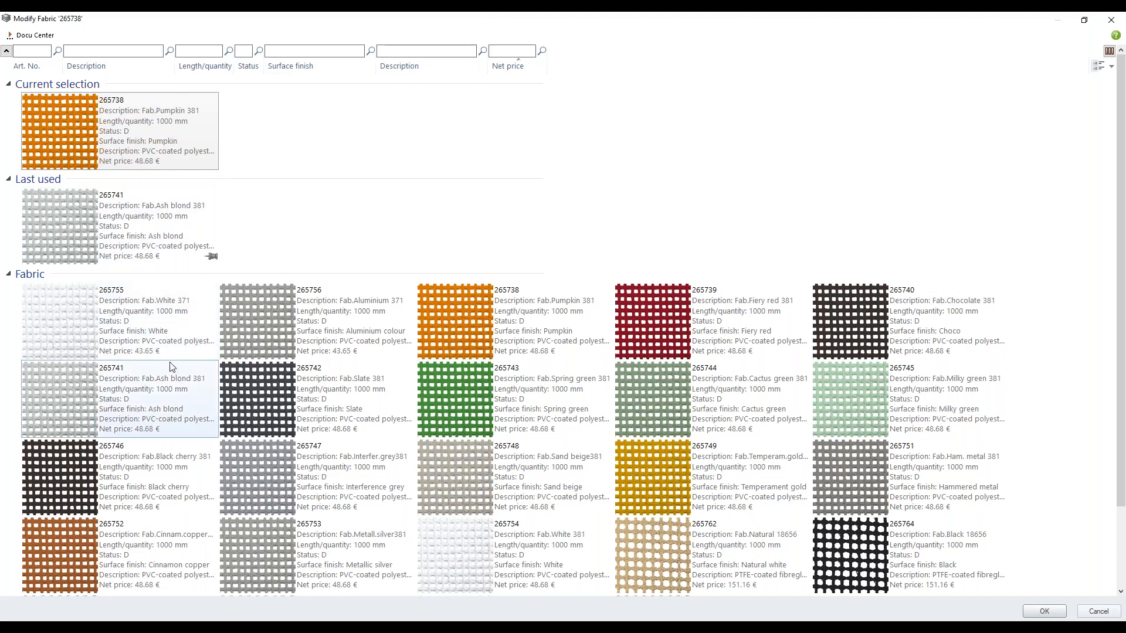
scroll(178, 376, "down", 1)
scroll(178, 377, "down", 1)
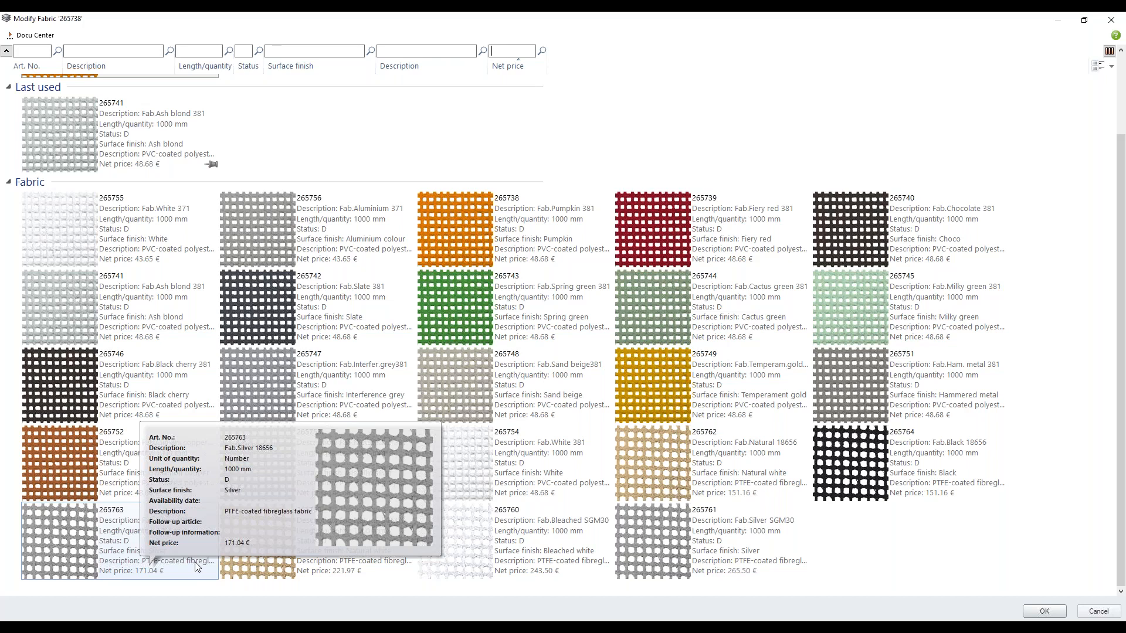
scroll(241, 433, "up", 2)
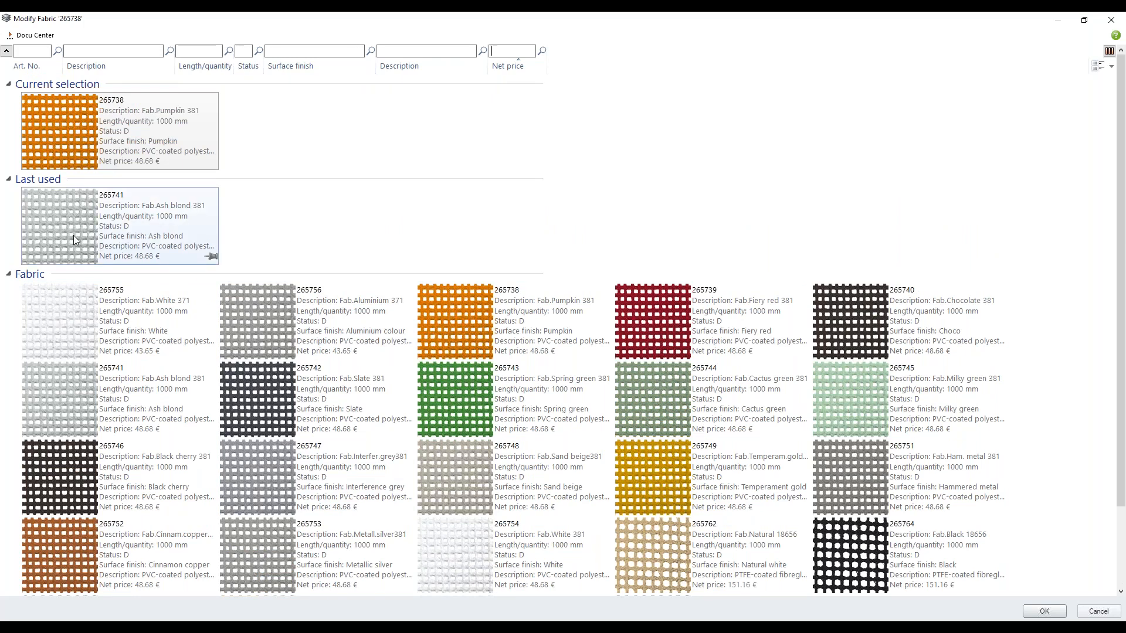
mouse_move(74, 237)
left_click(48, 213)
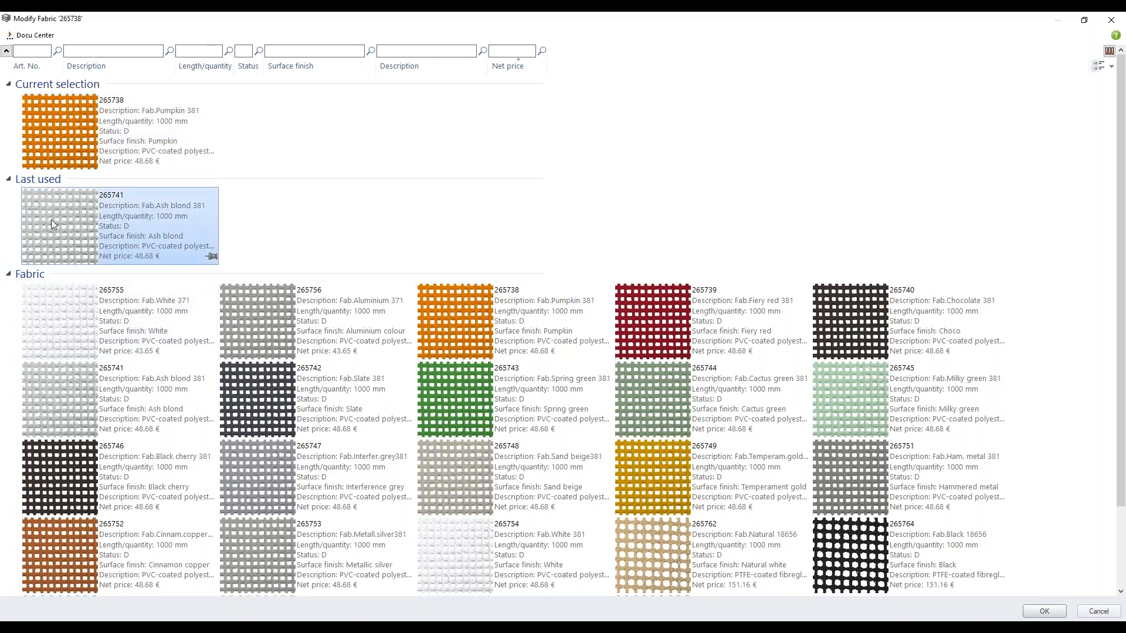
double_click(51, 220)
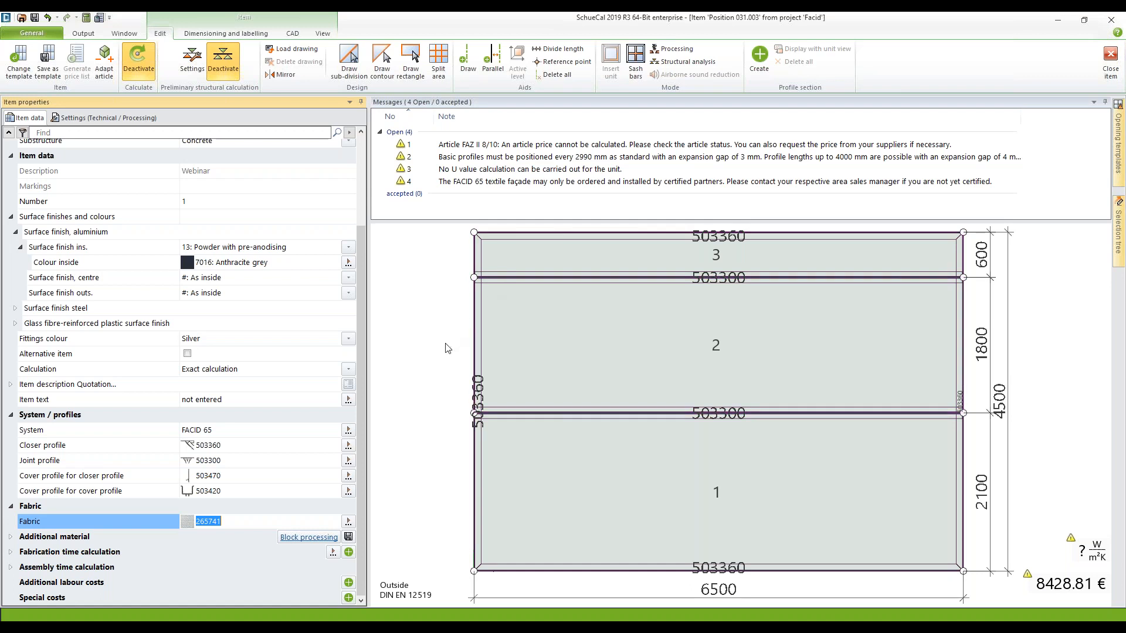
scroll(475, 404, "up", 4)
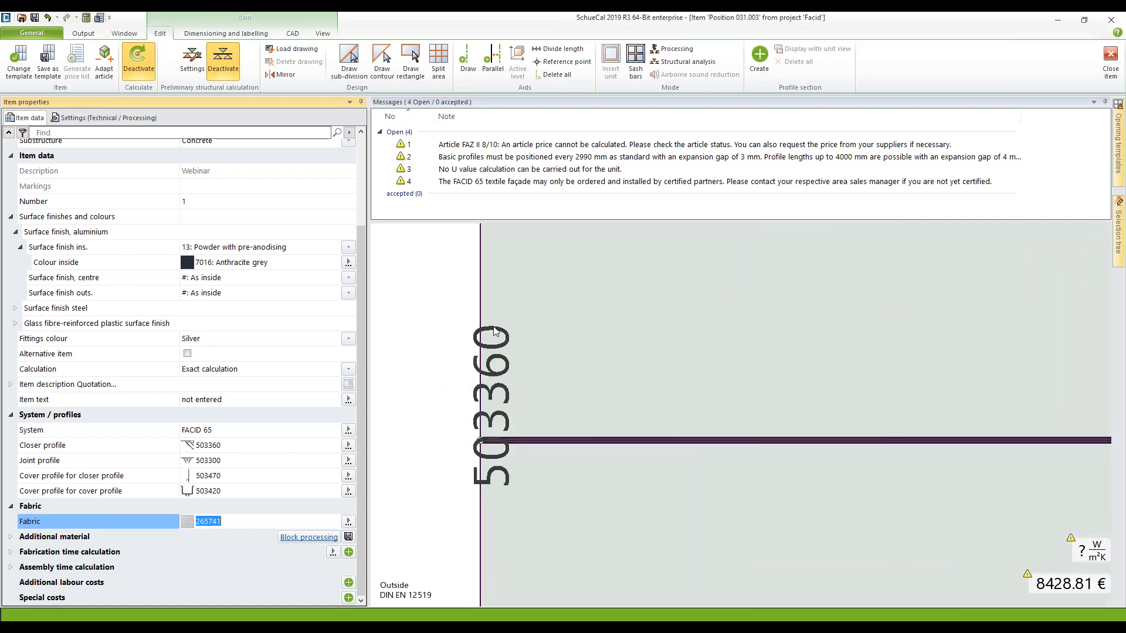
scroll(472, 387, "down", 5)
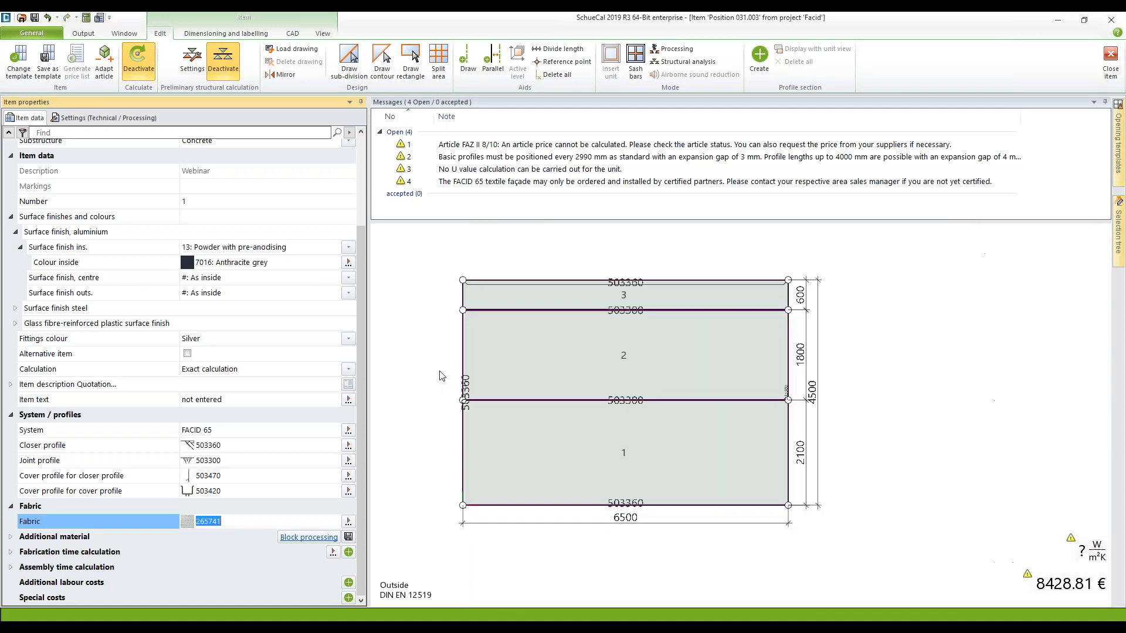
Step: Set the inside colour of the aluminium surface finish to RAL 1023 Standard yellow
left_click(350, 262)
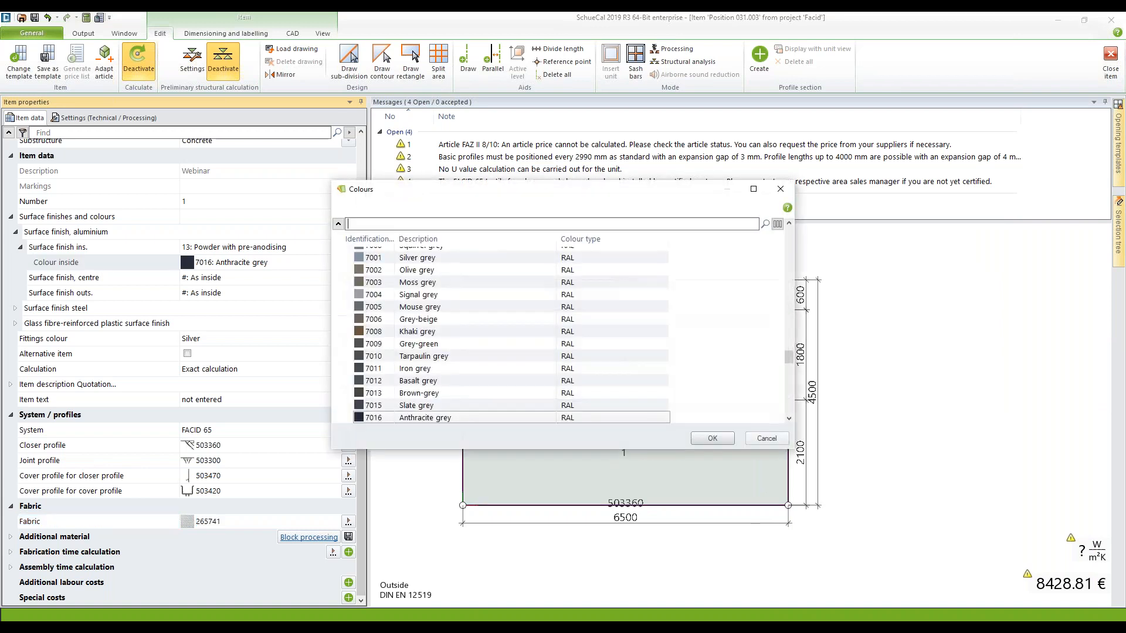
left_click_drag(789, 356, 790, 251)
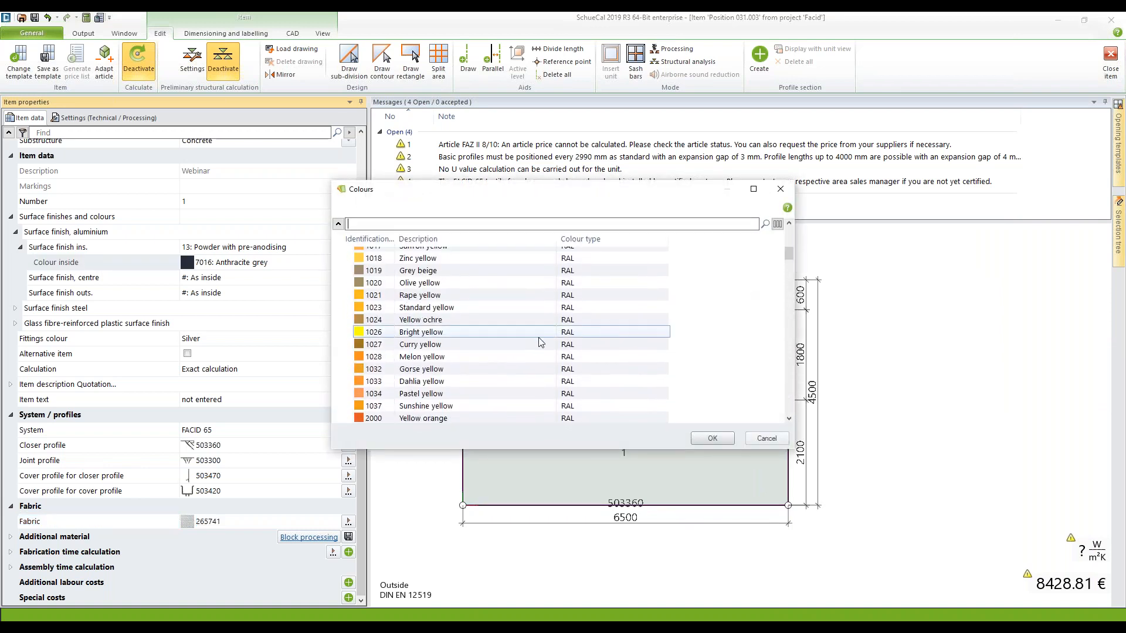
left_click(420, 309)
left_click(714, 438)
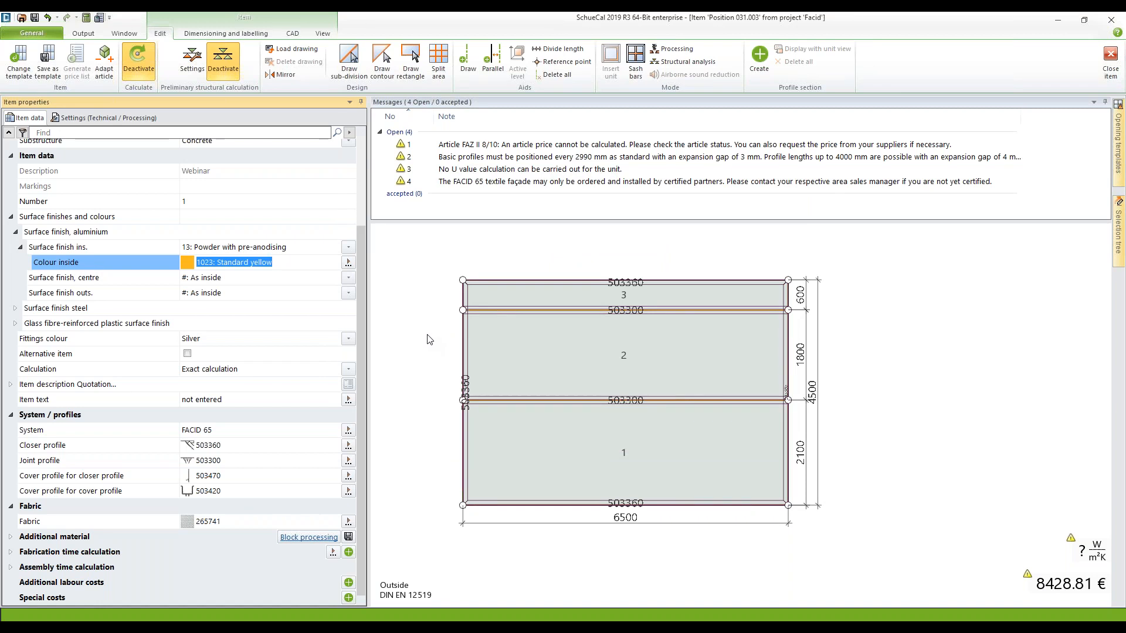
scroll(431, 339, "down", 2)
middle_click_drag(429, 334, 516, 339)
scroll(559, 351, "up", 3)
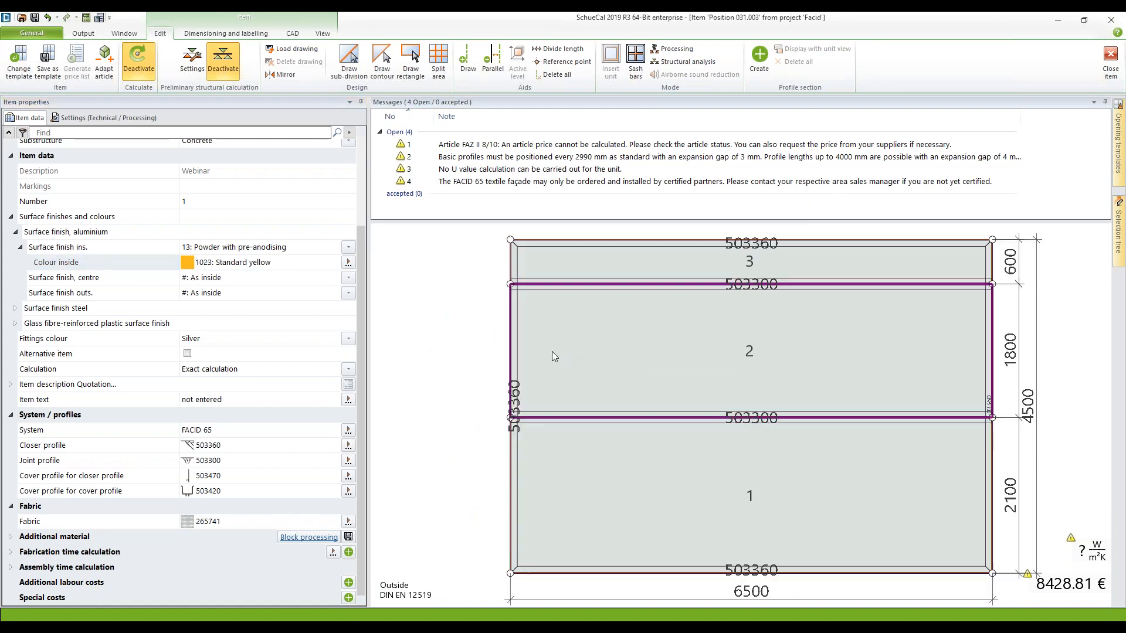
scroll(436, 353, "down", 1)
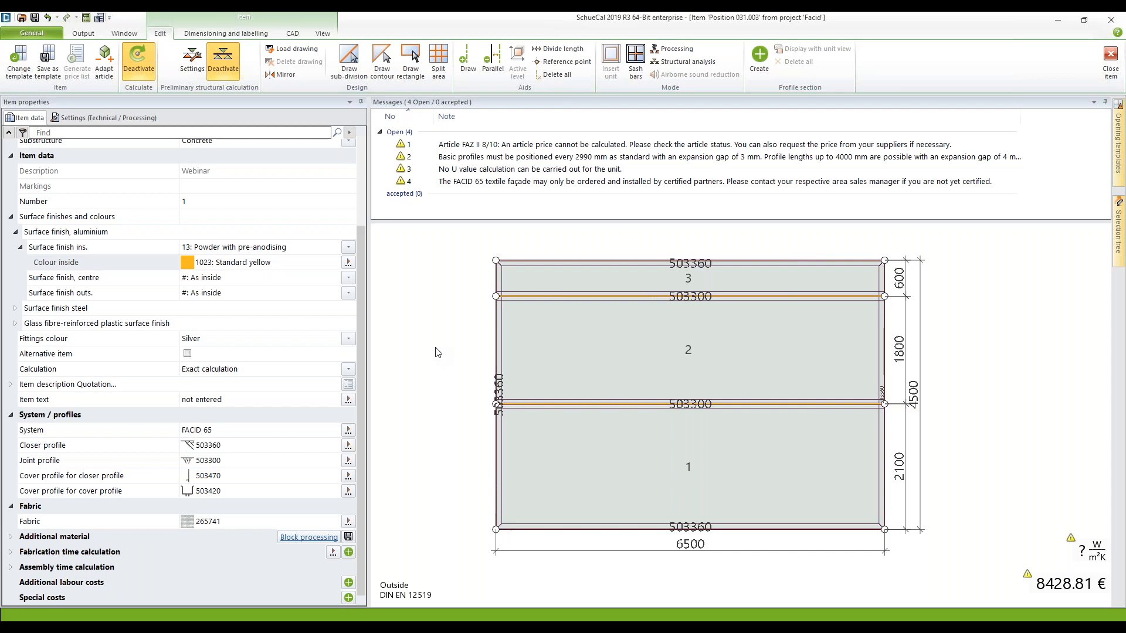
Step: Start splitting all three fabric areas together, with 3 widths and 1 height
left_click(592, 463)
left_click(598, 378, "ctrl")
left_click(597, 282, "ctrl")
right_click(596, 277)
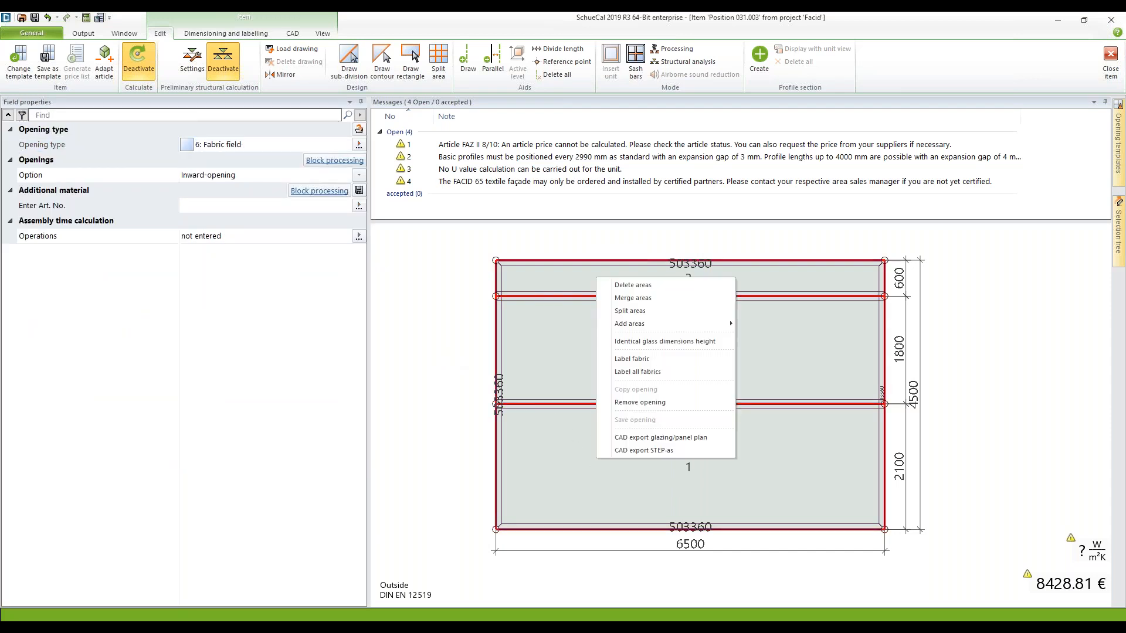
left_click(621, 315)
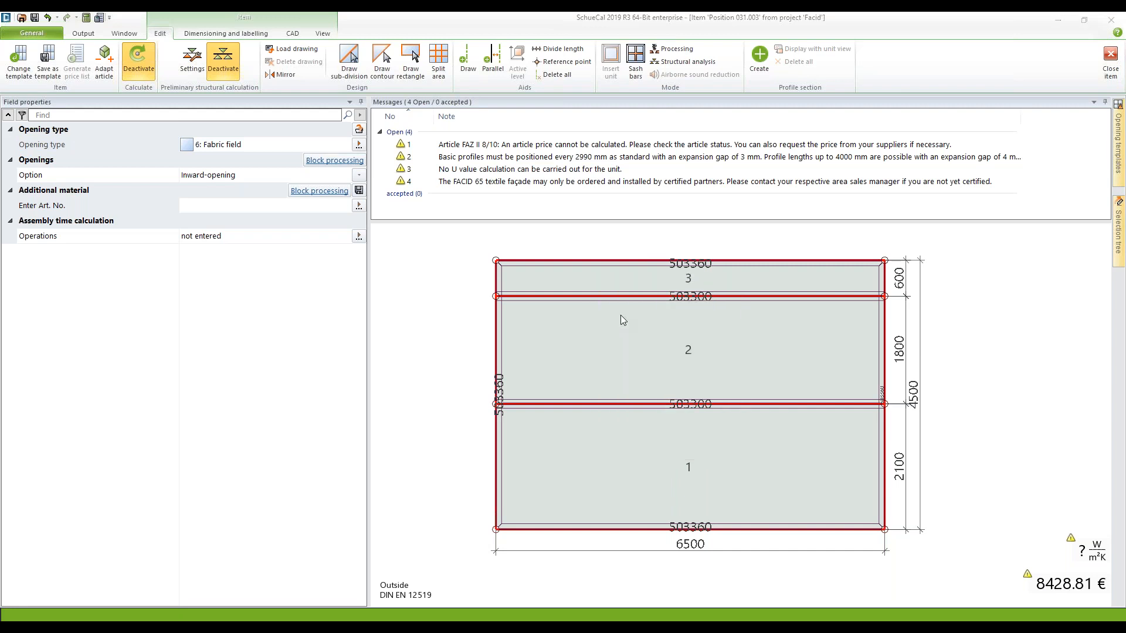
type("3")
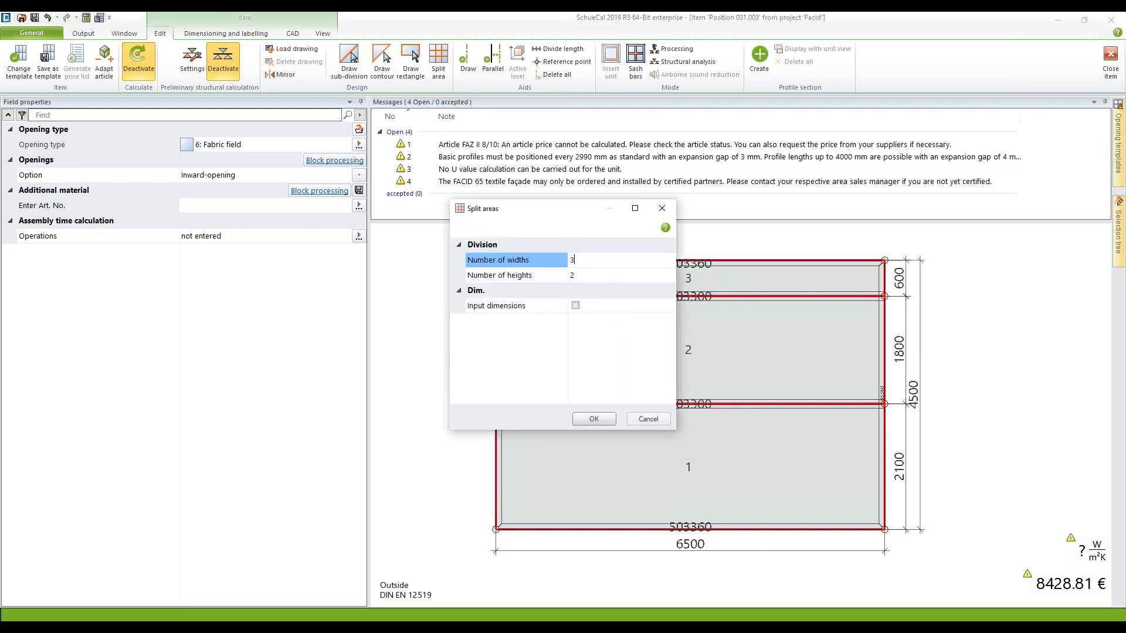
key("Tab")
type("1")
key("Tab")
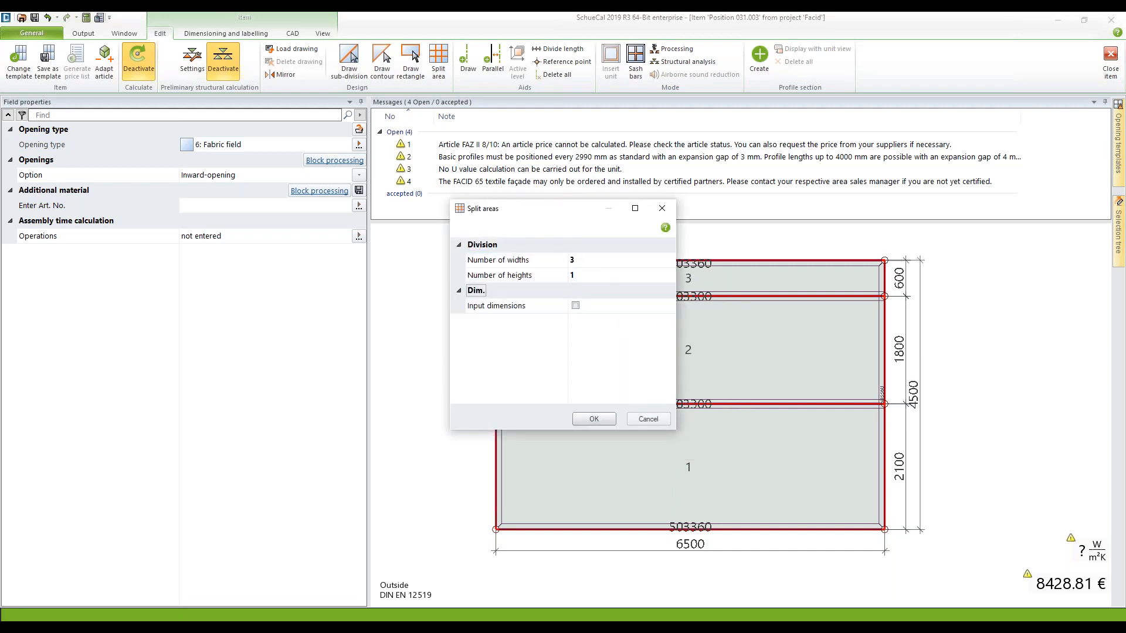
Step: Enable dimension input for the split, set segment dimensions 1 and 3 to 1000, and apply the split
left_click(576, 306)
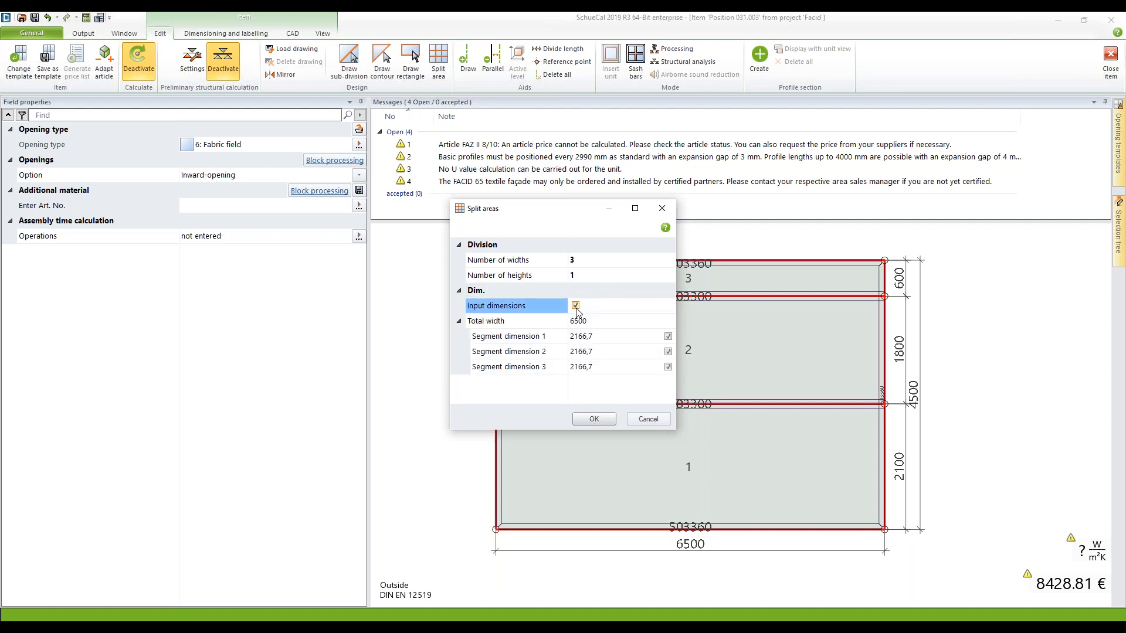
left_click(600, 339)
type("1")
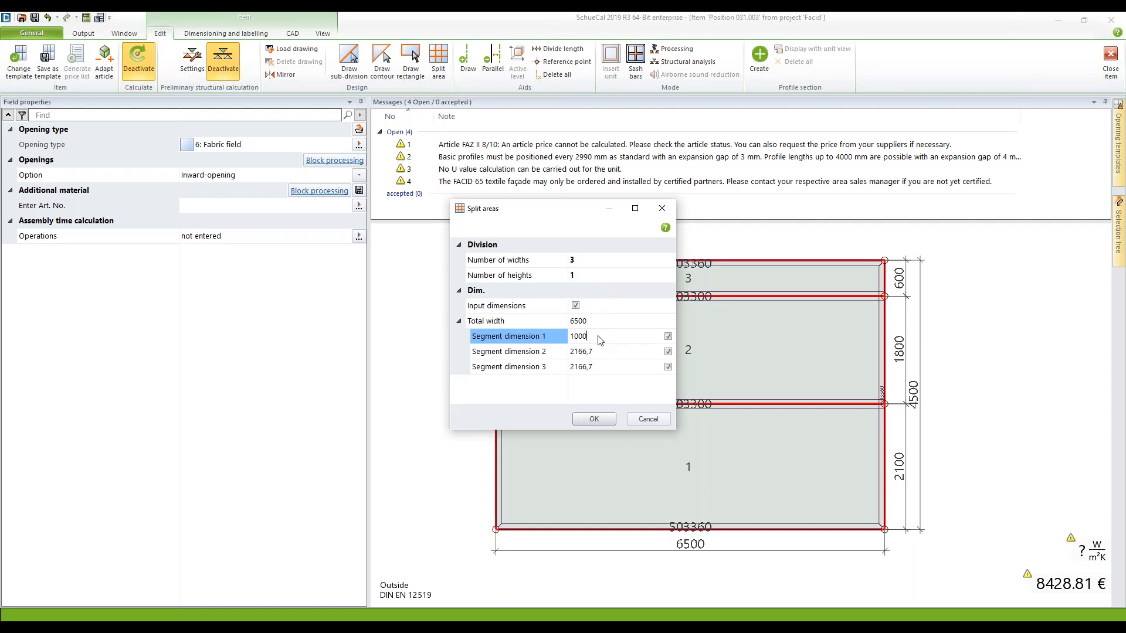
type("000")
key("Tab")
key("Tab")
type("1")
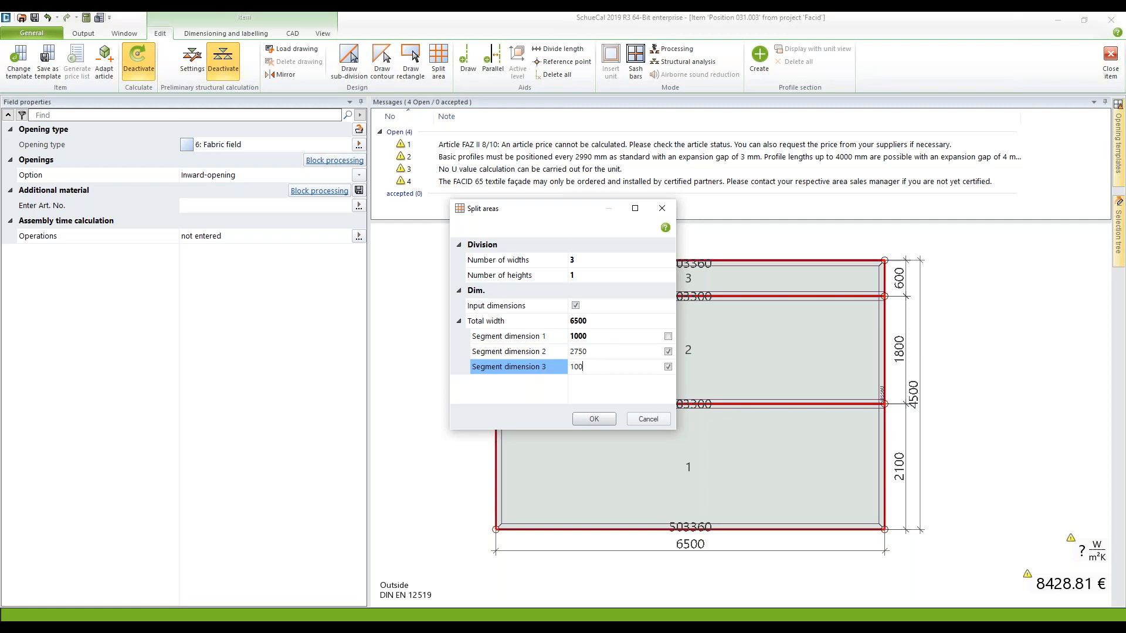
key("Tab")
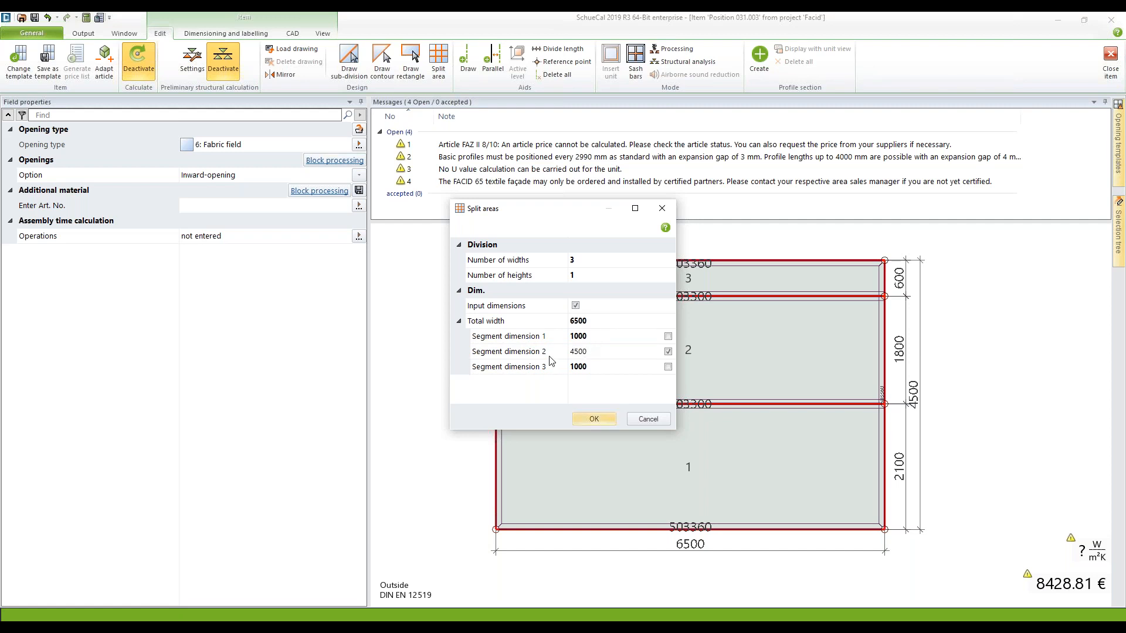
left_click(596, 420)
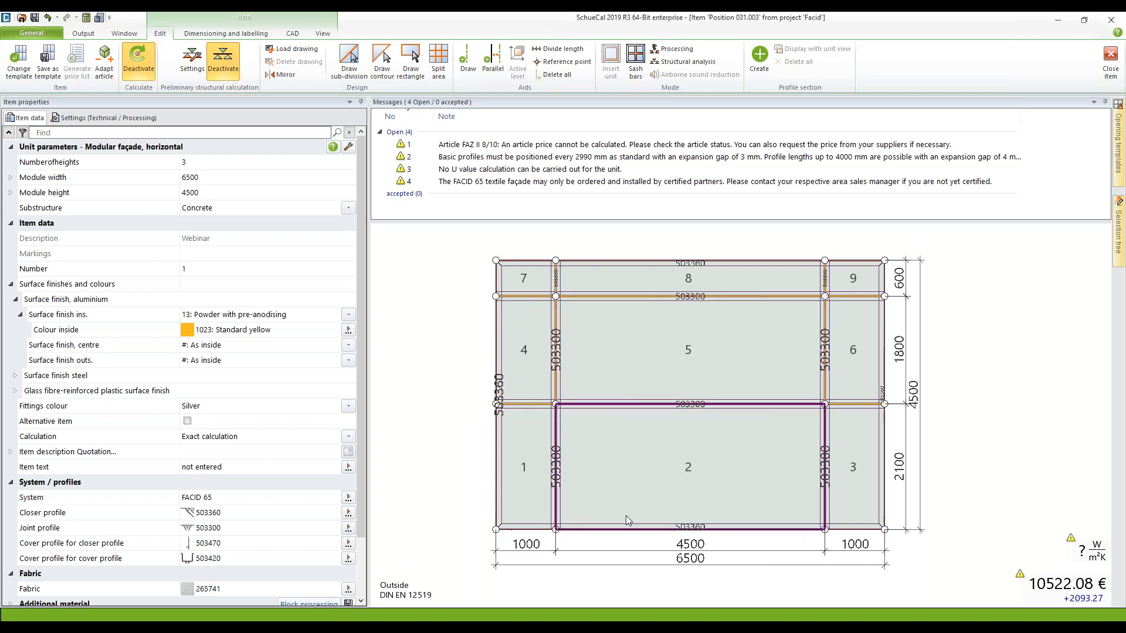
Step: Start splitting the 4500 wide fabric area in the bottom row, with 3 widths and 1 height
right_click(691, 445)
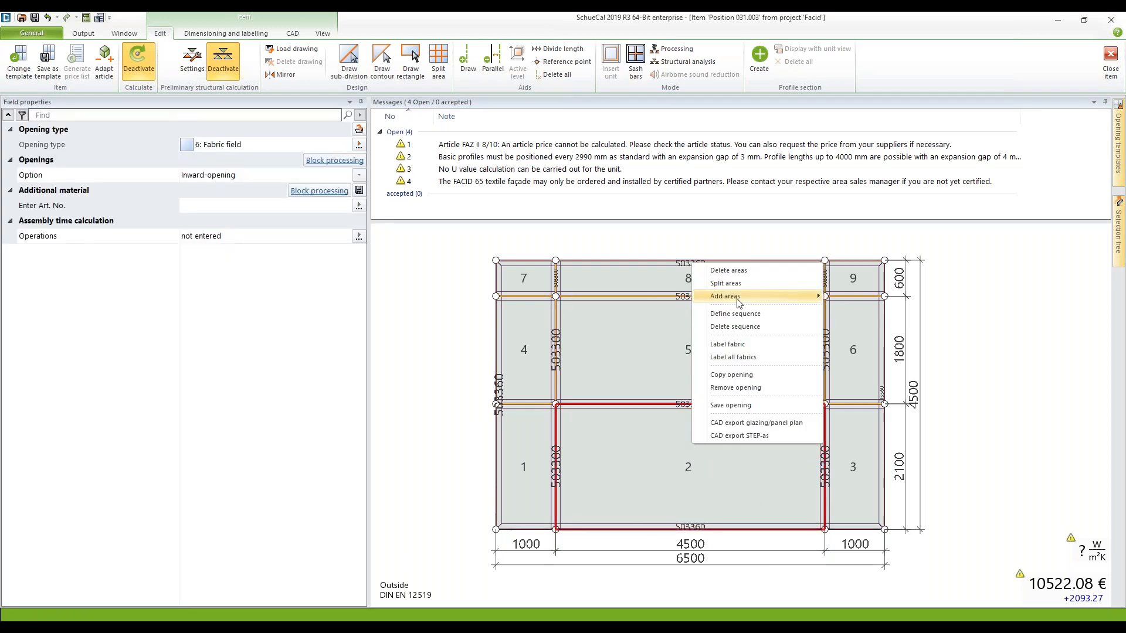
left_click(726, 283)
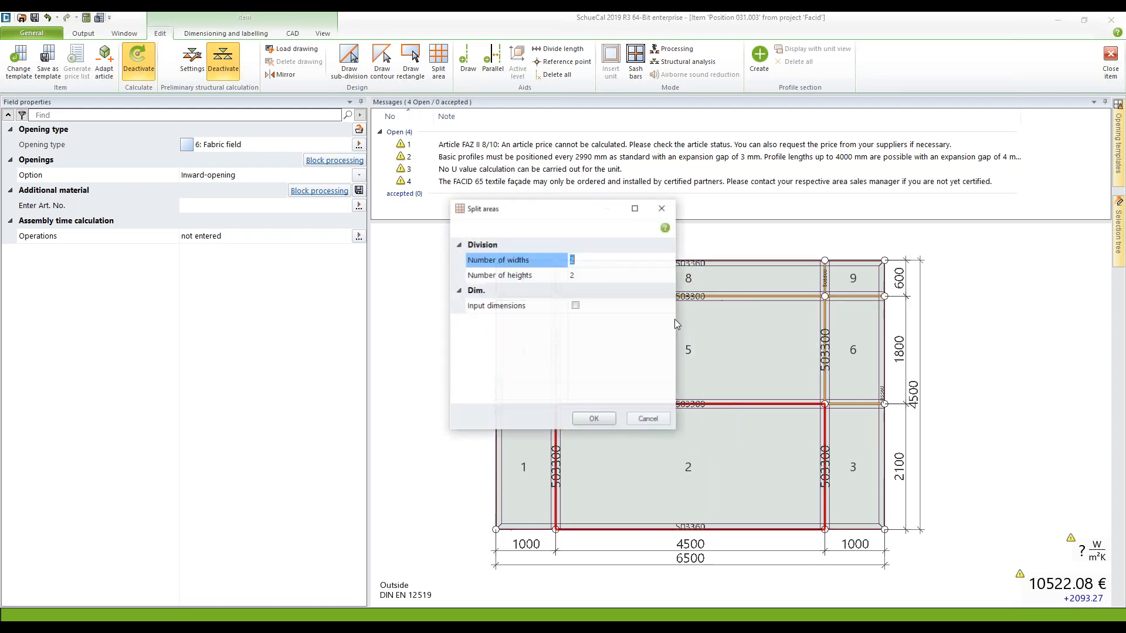
type("3")
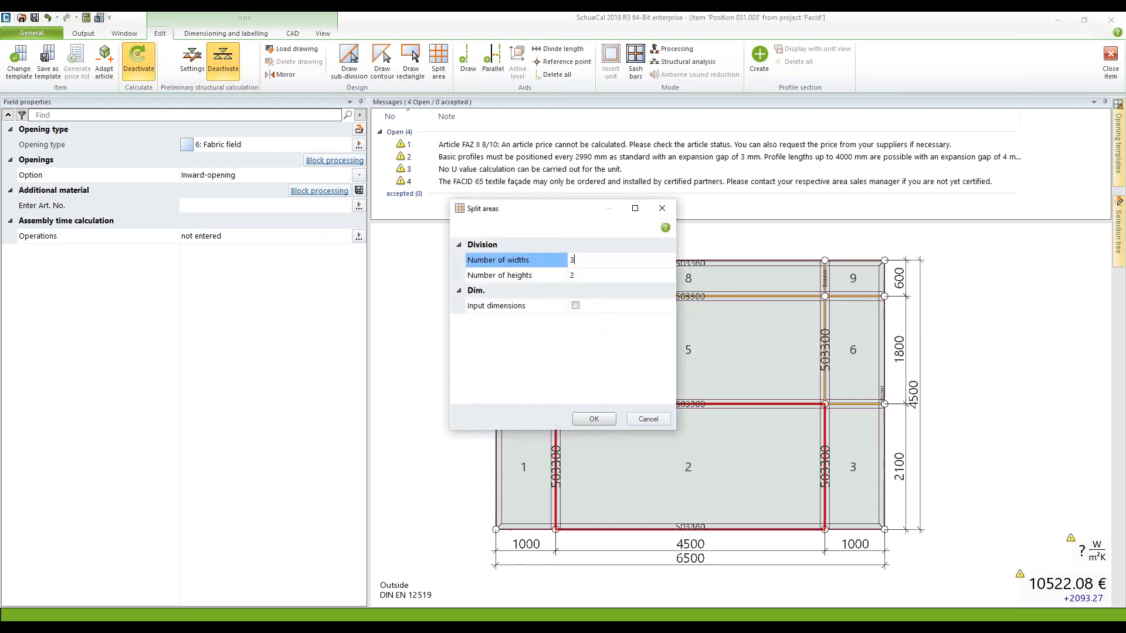
key("Tab")
type("1")
key("Return")
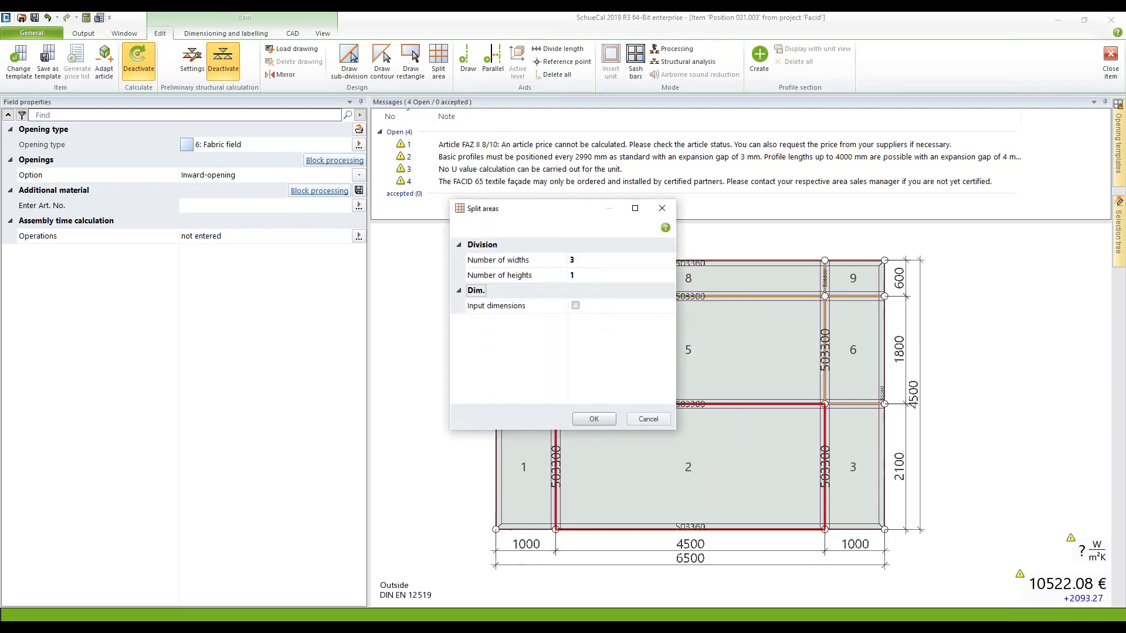
Step: Enable dimension input for the split, set segment dimension 2 to 2100, and apply the split
left_click(576, 306)
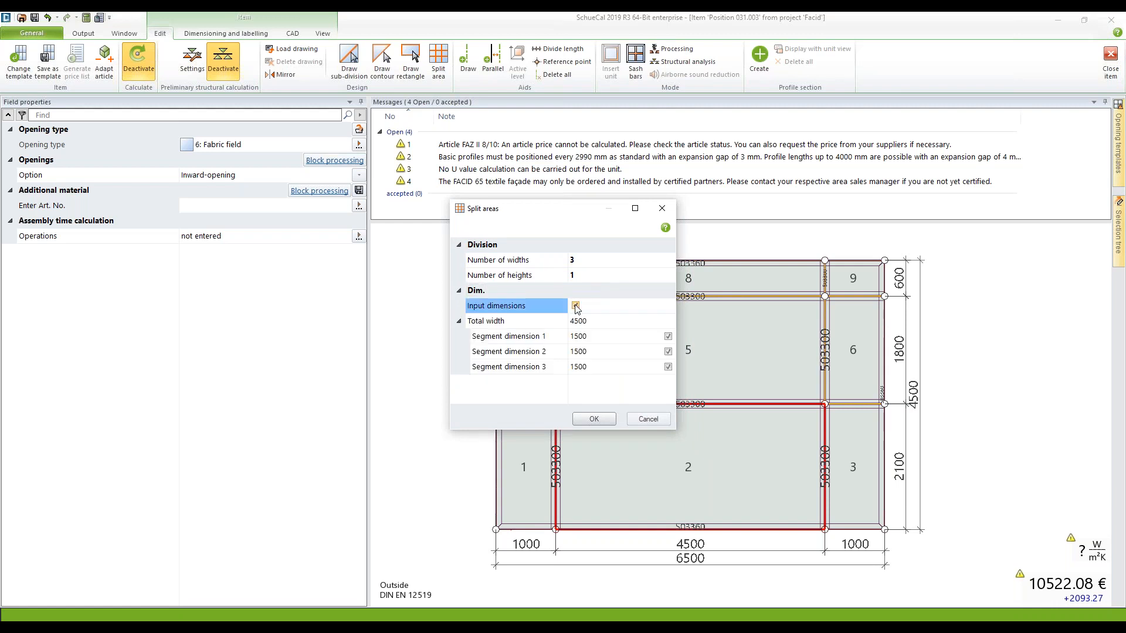
left_click(593, 352)
type("21")
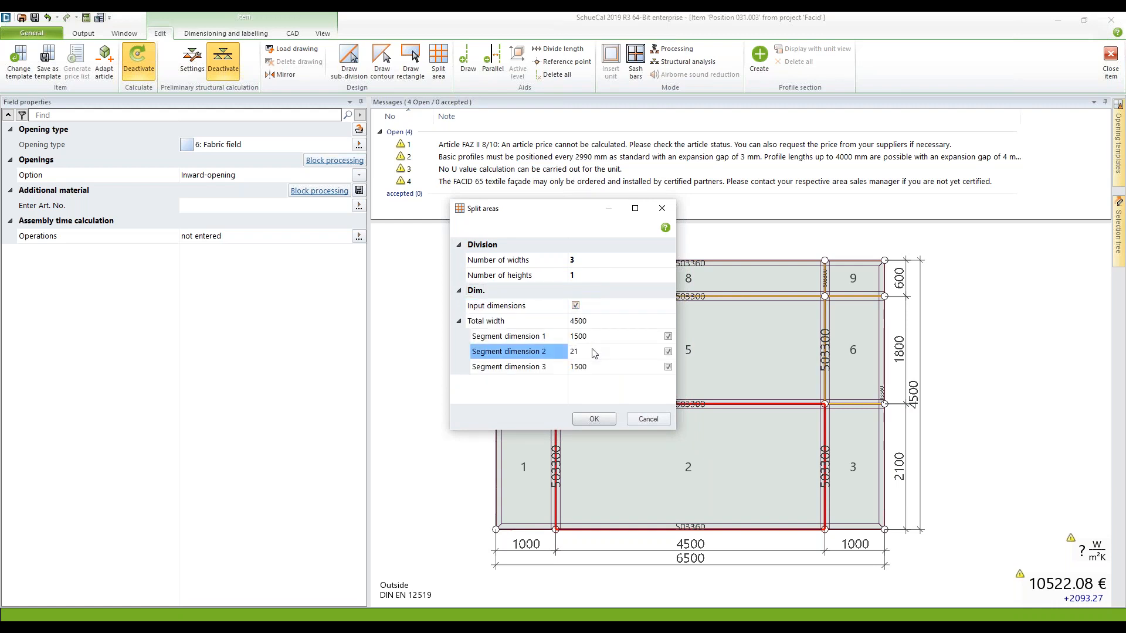
type("00")
key("Tab")
left_click(594, 420)
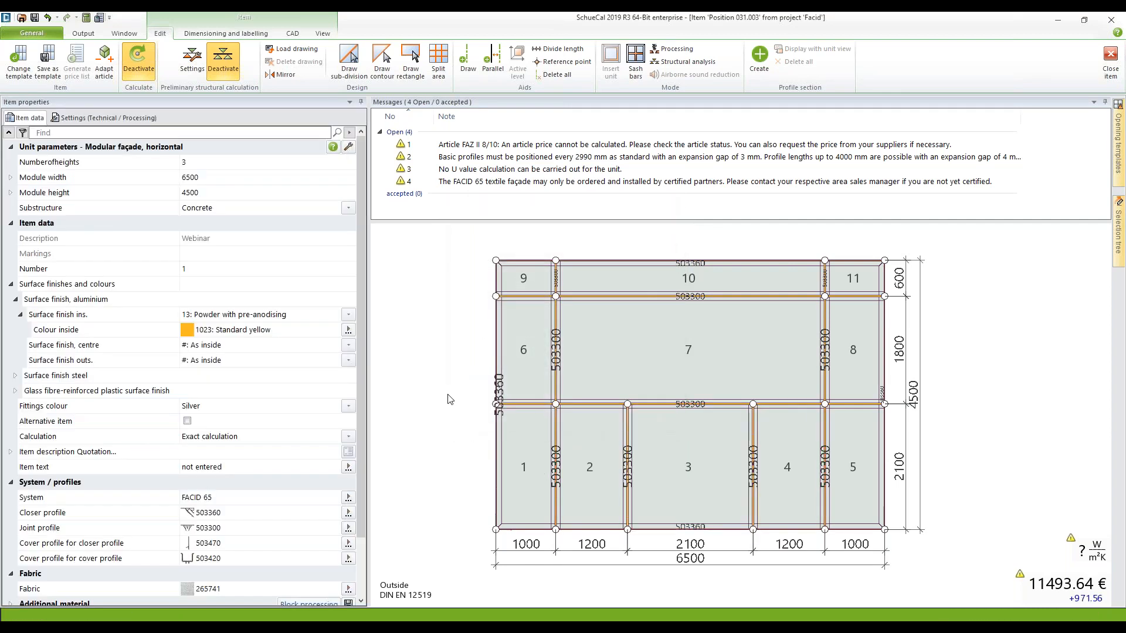
Step: Examine the profile section through the two joint profiles on either side of bottom-row area 2, and close the section display
left_click(555, 458)
double_click(233, 482)
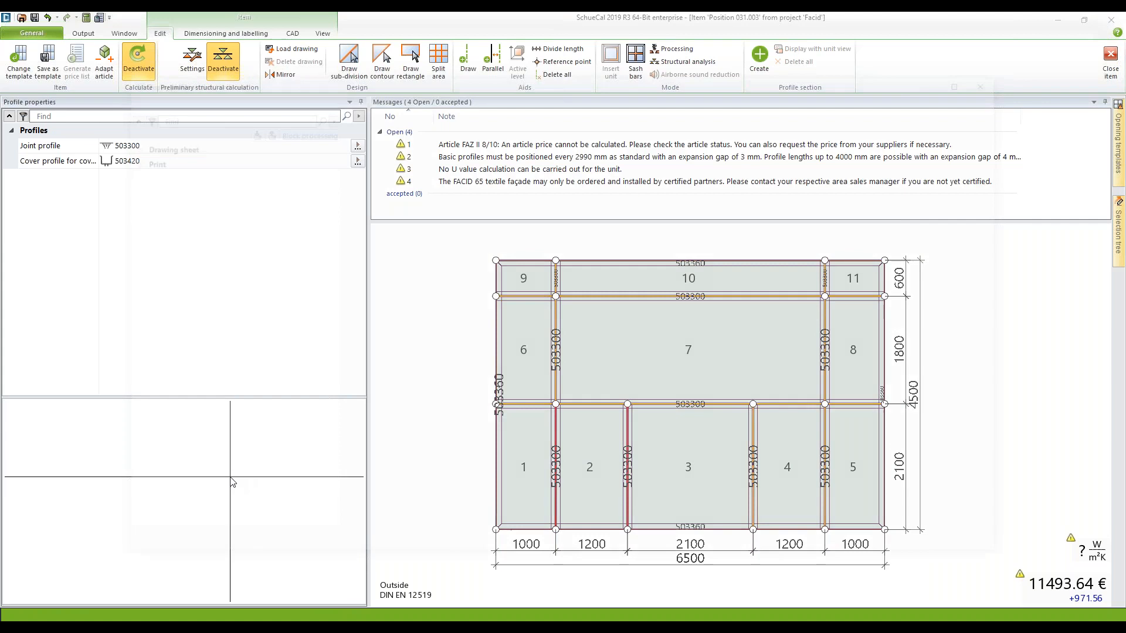
scroll(692, 351, "down", 2)
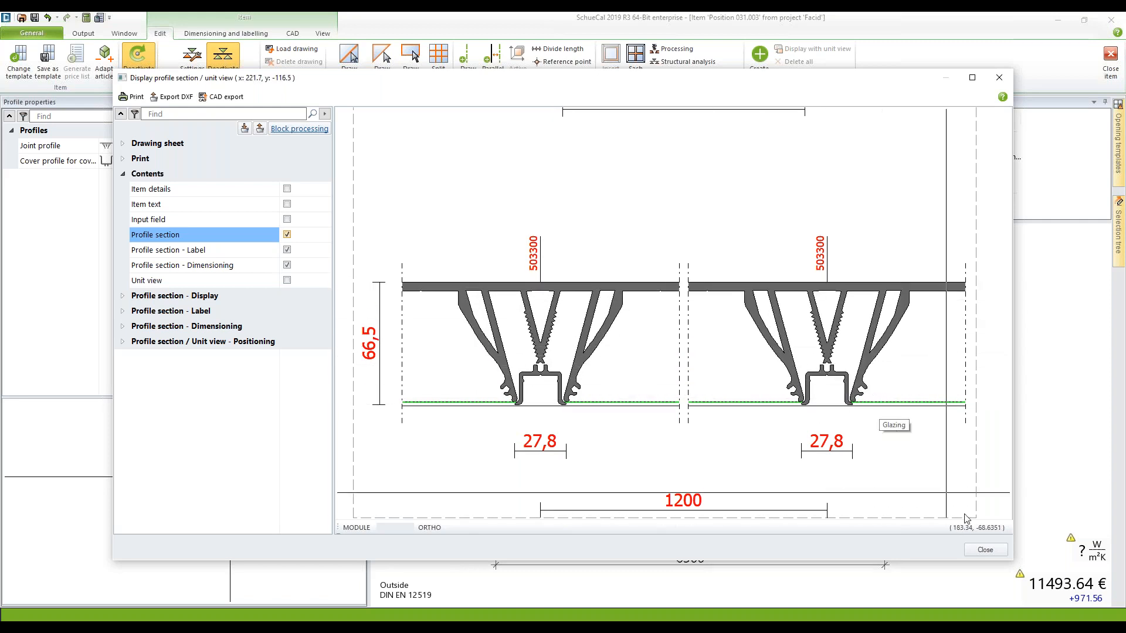
left_click(994, 552)
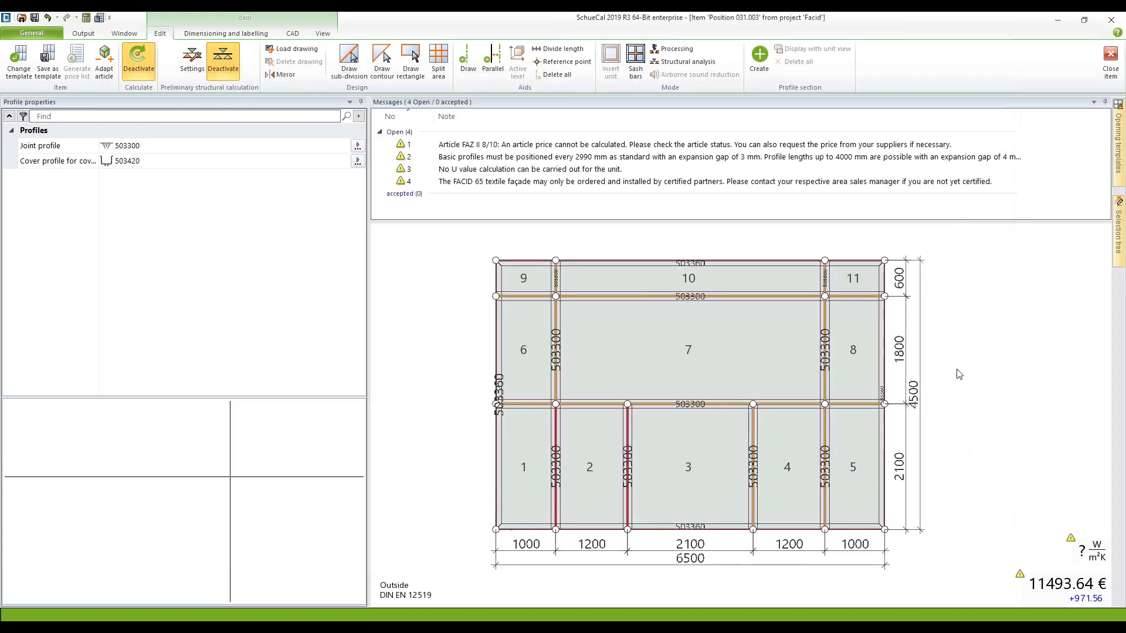
Step: Switch the façade drawing to the inside view
right_click(1030, 346)
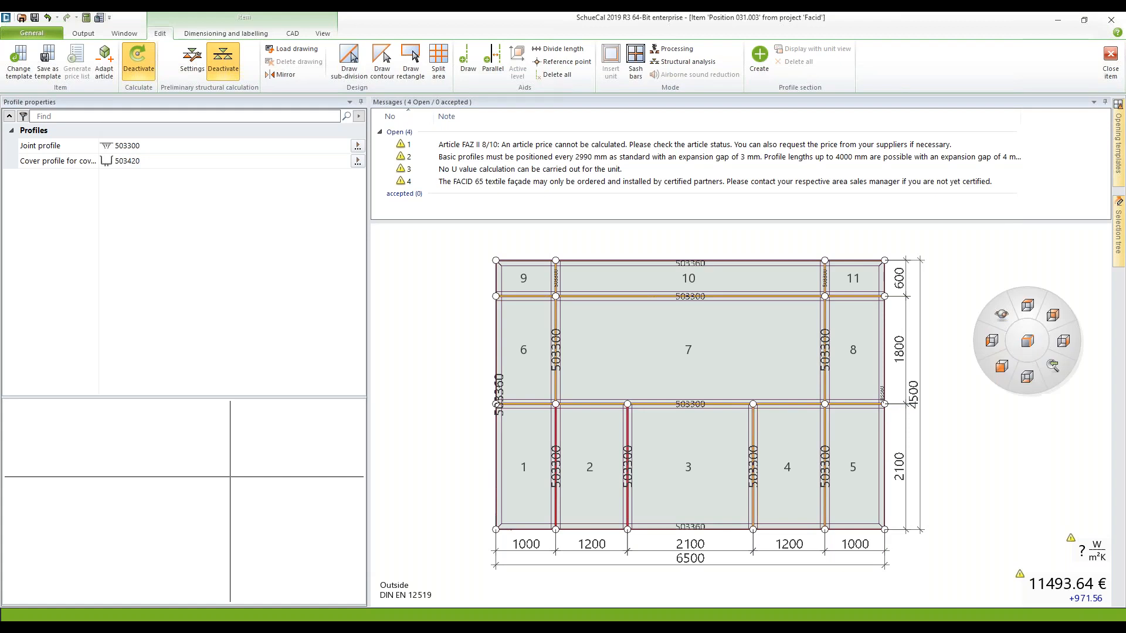
left_click(1053, 318)
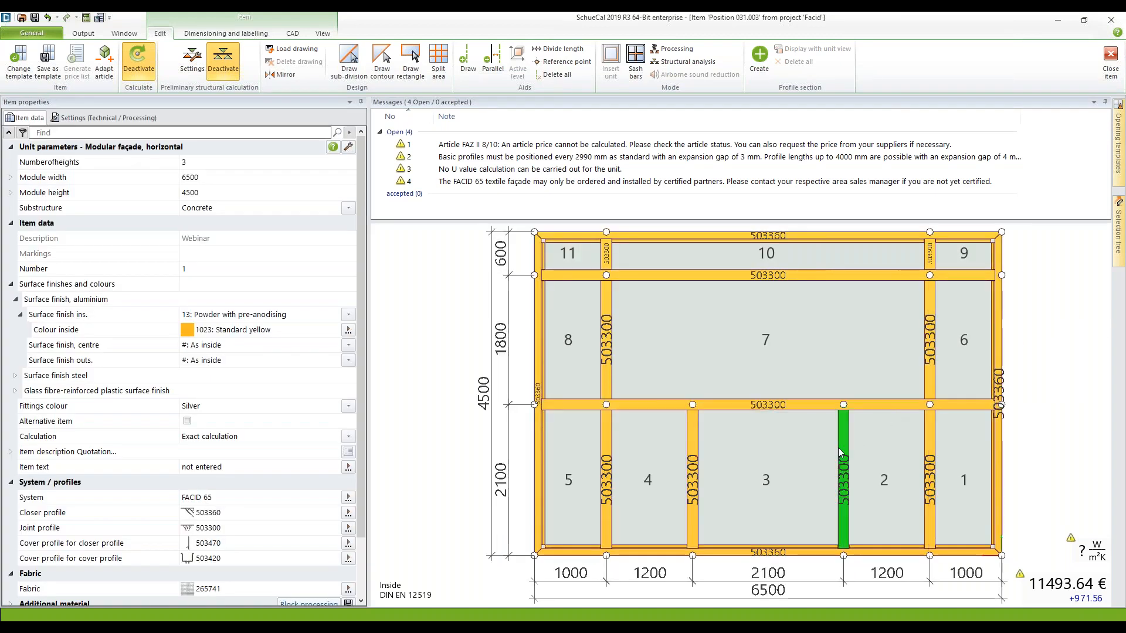
middle_click_drag(773, 471, 726, 431)
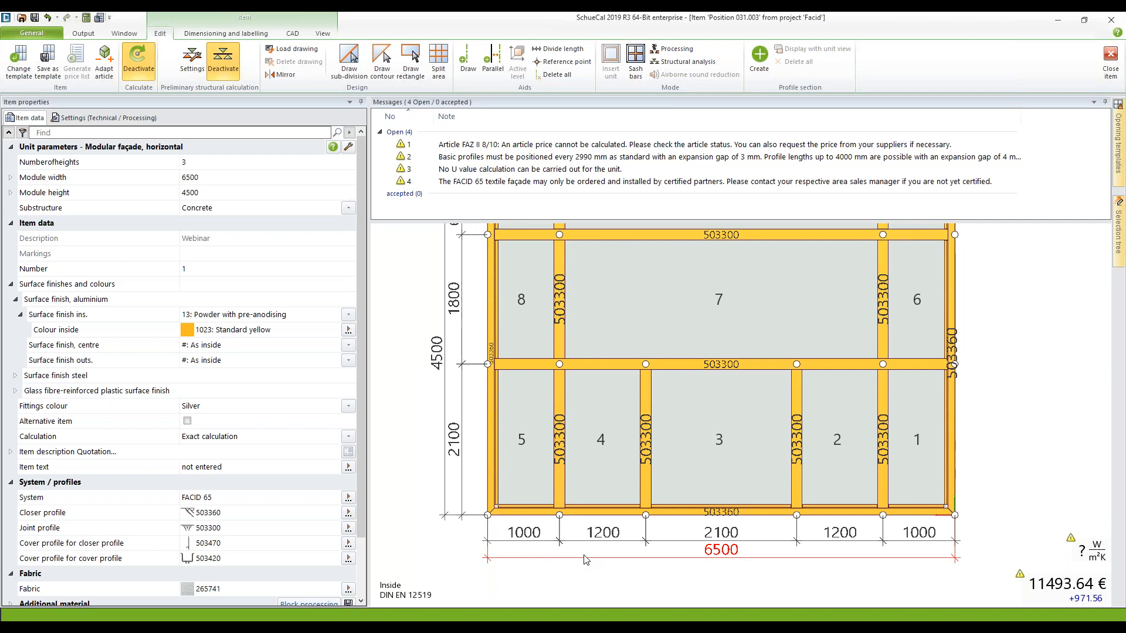
Step: Delete the 2100 wide middle fabric area in the bottom row to leave an opening
left_click(681, 456)
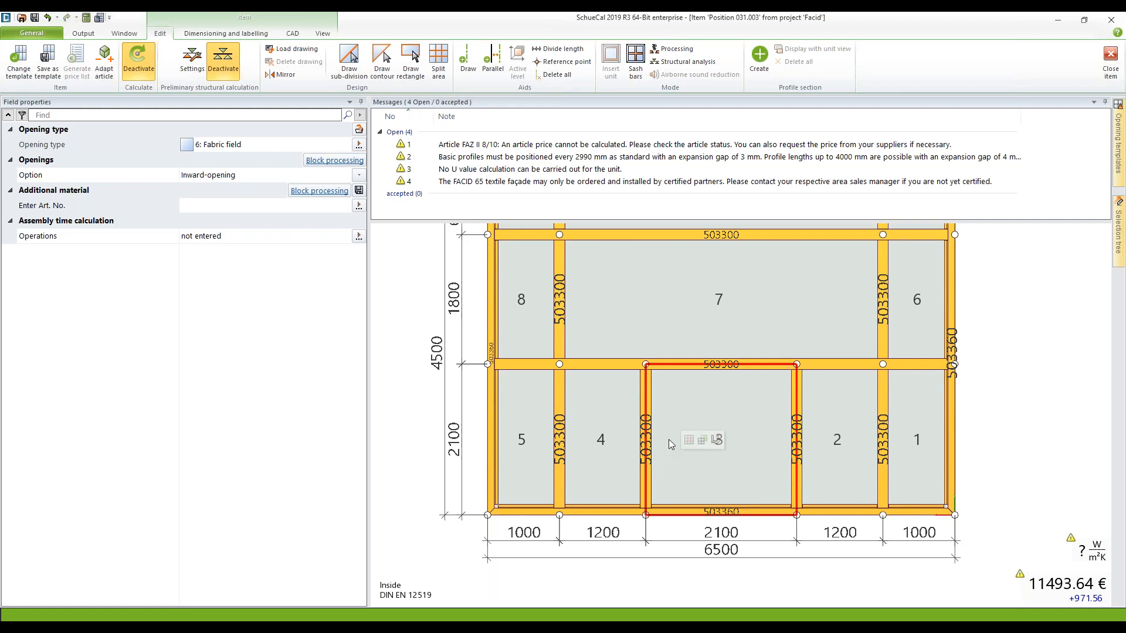
right_click(694, 395)
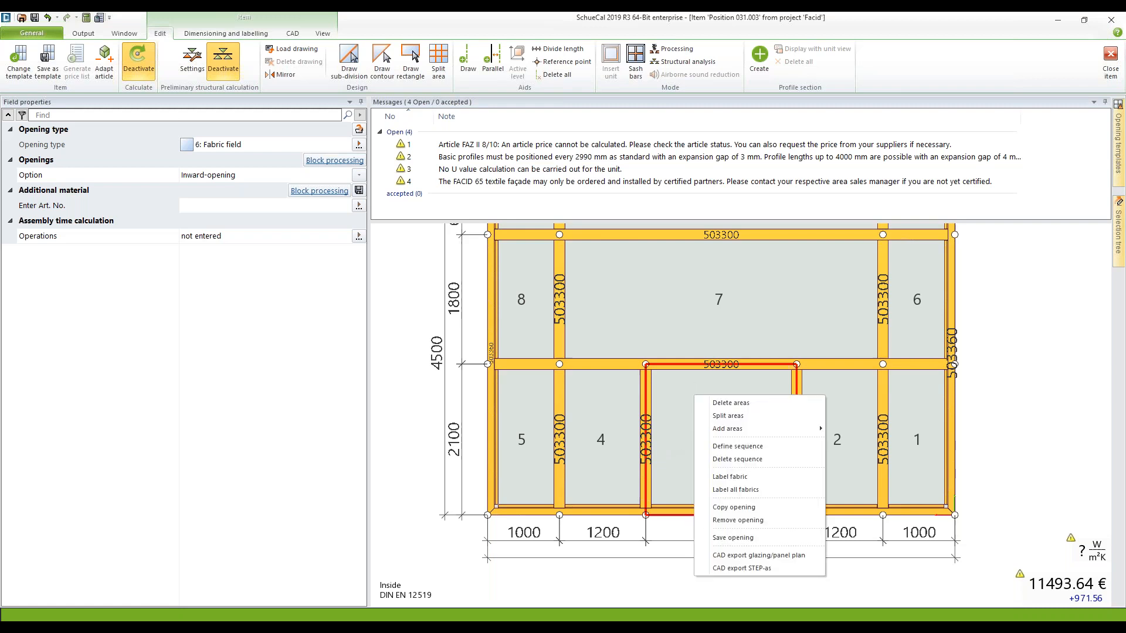
left_click(721, 405)
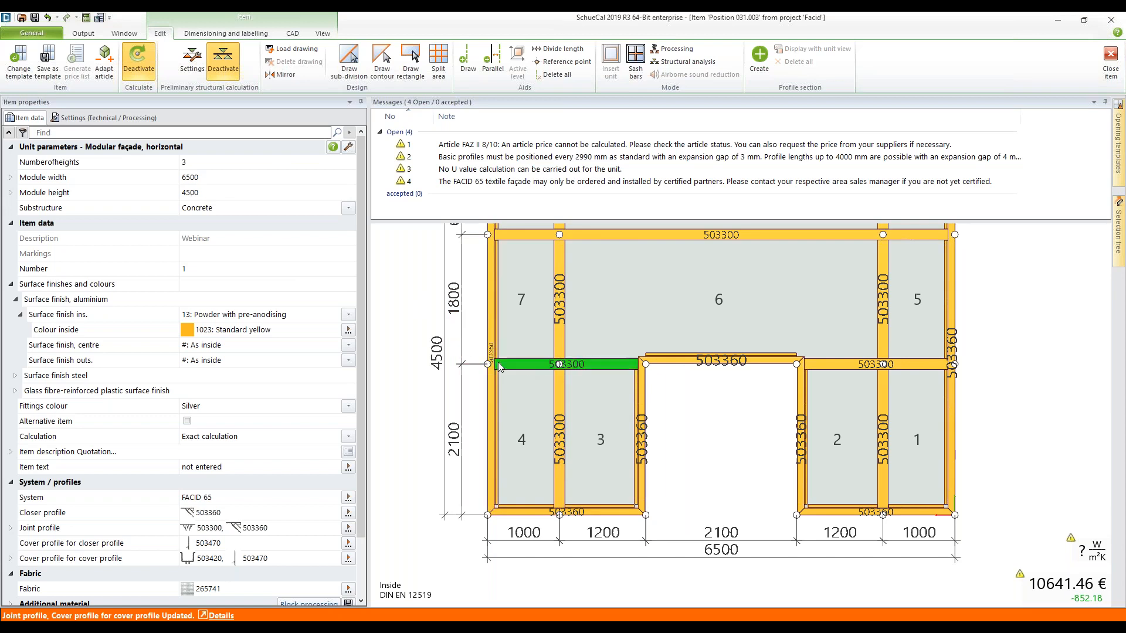
Step: Enable the Corner module and Connecting unit types in the technical settings, and inspect the resulting connectors on the façade
left_click(114, 119)
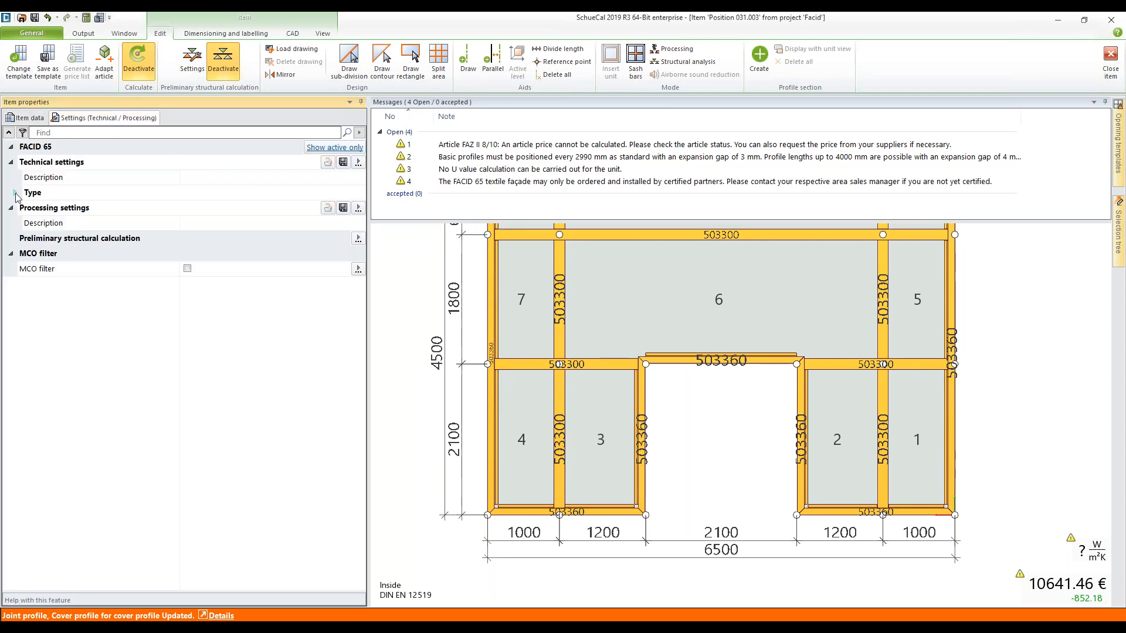
left_click(16, 194)
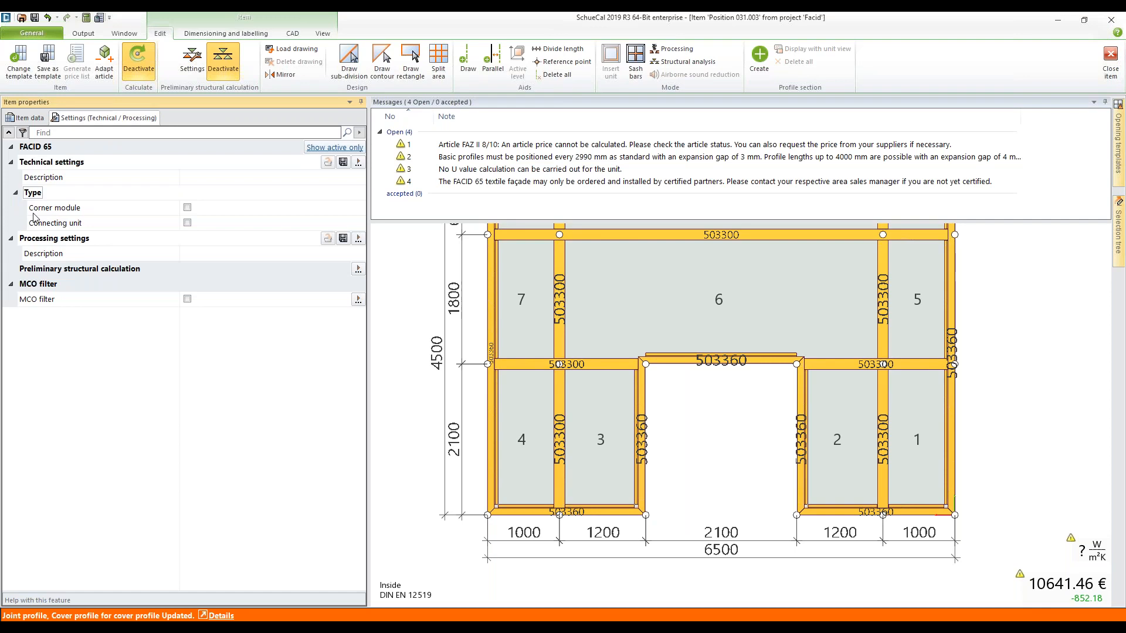
left_click(187, 208)
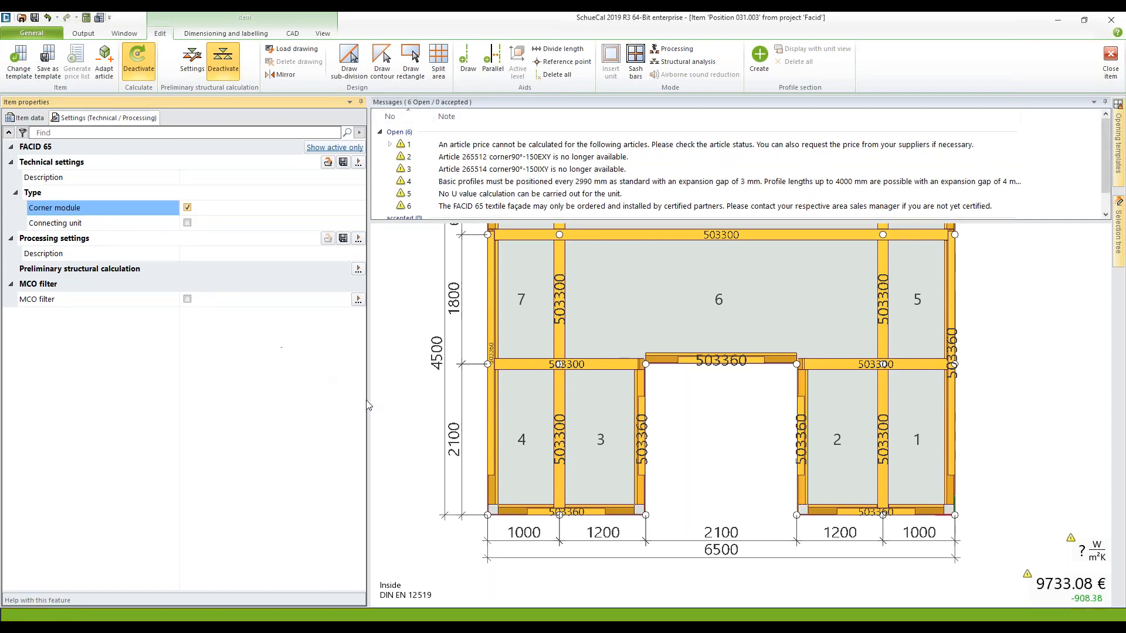
mouse_move(493, 512)
left_click(187, 223)
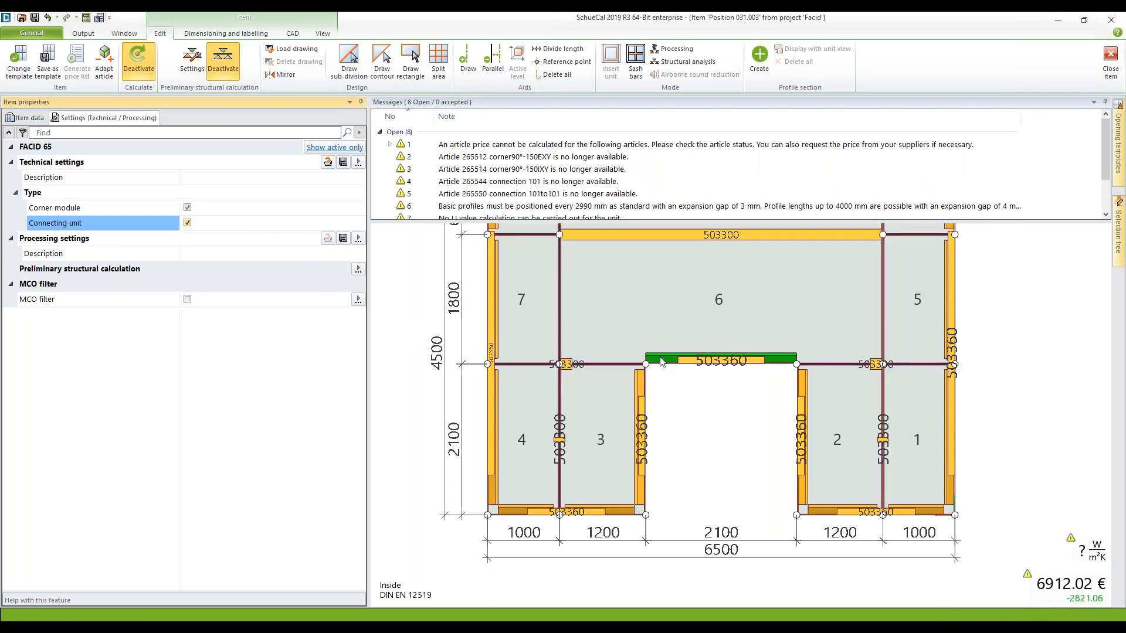
scroll(657, 356, "up", 3)
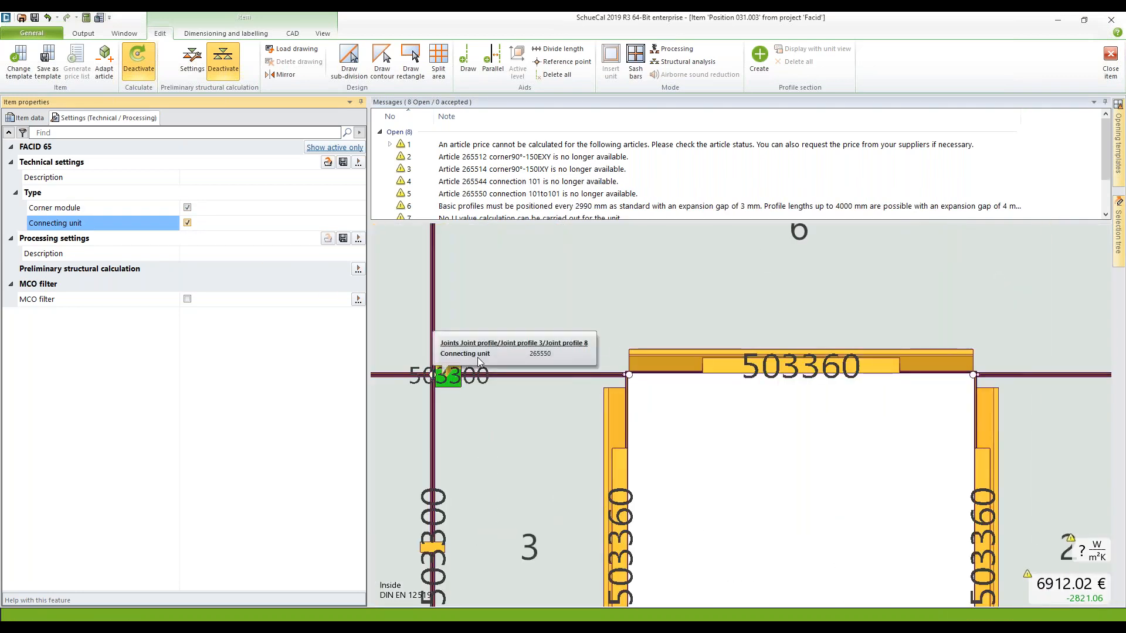
scroll(460, 367, "down", 3)
middle_click_drag(400, 289, 505, 313)
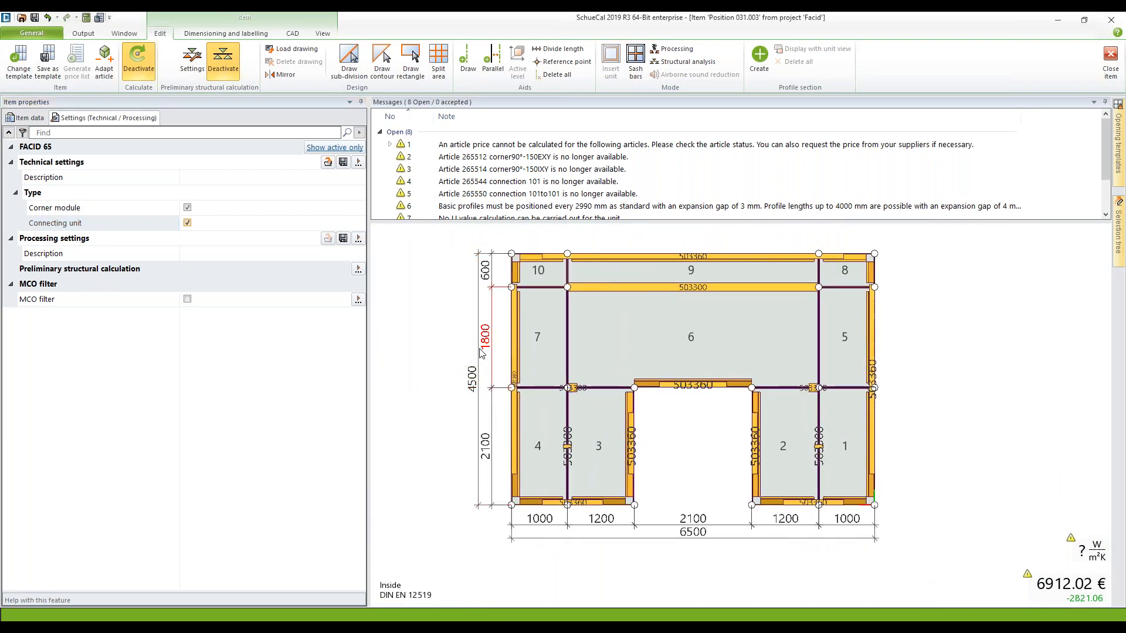
Step: Disable the Corner module and Connecting unit types again
left_click(193, 222)
left_click(188, 208)
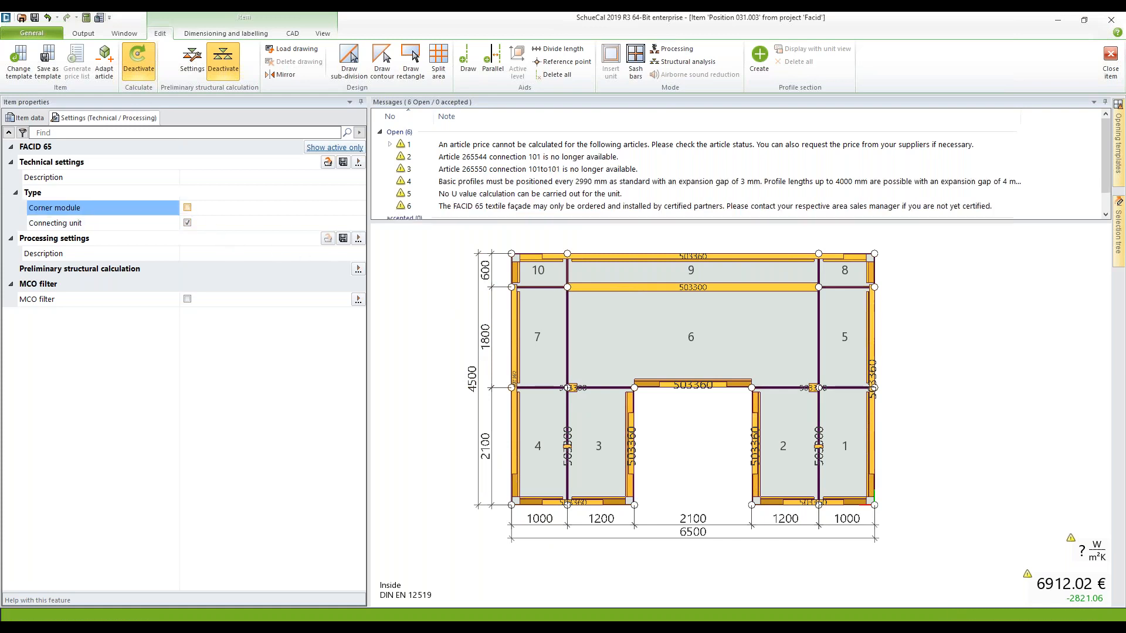
left_click(187, 223)
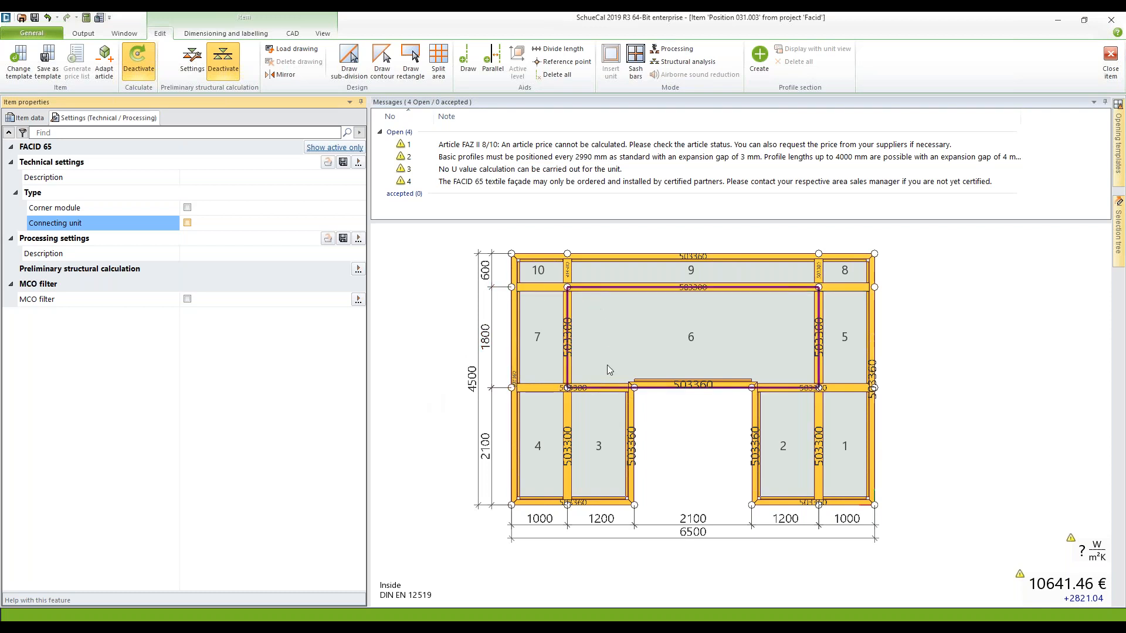
Step: Return the façade drawing to the outside view
right_click(953, 303)
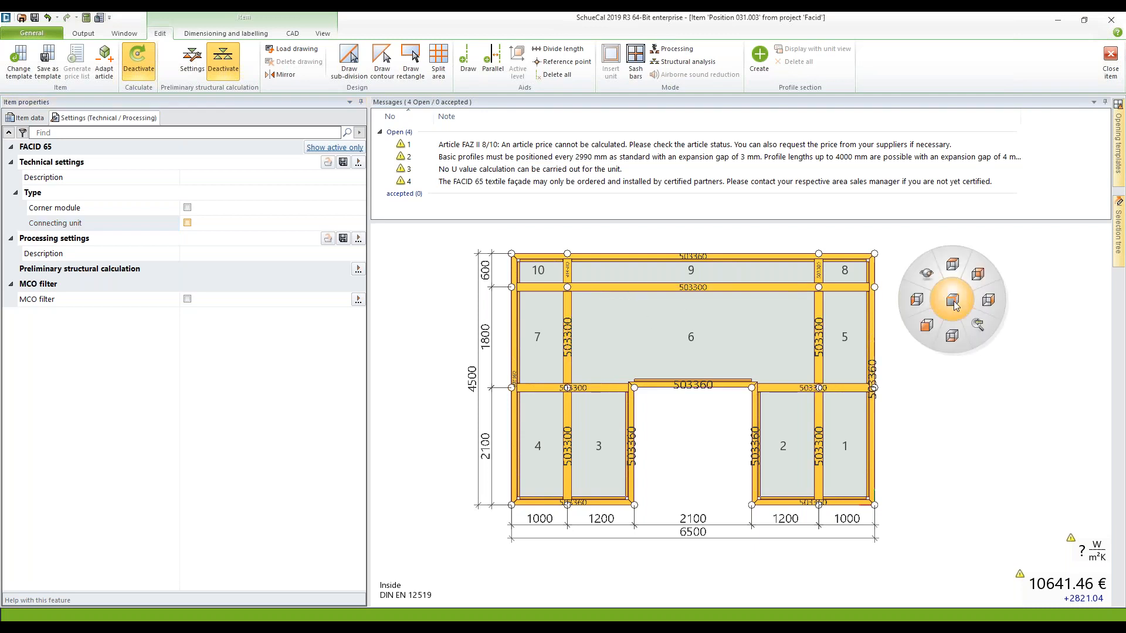
left_click(927, 327)
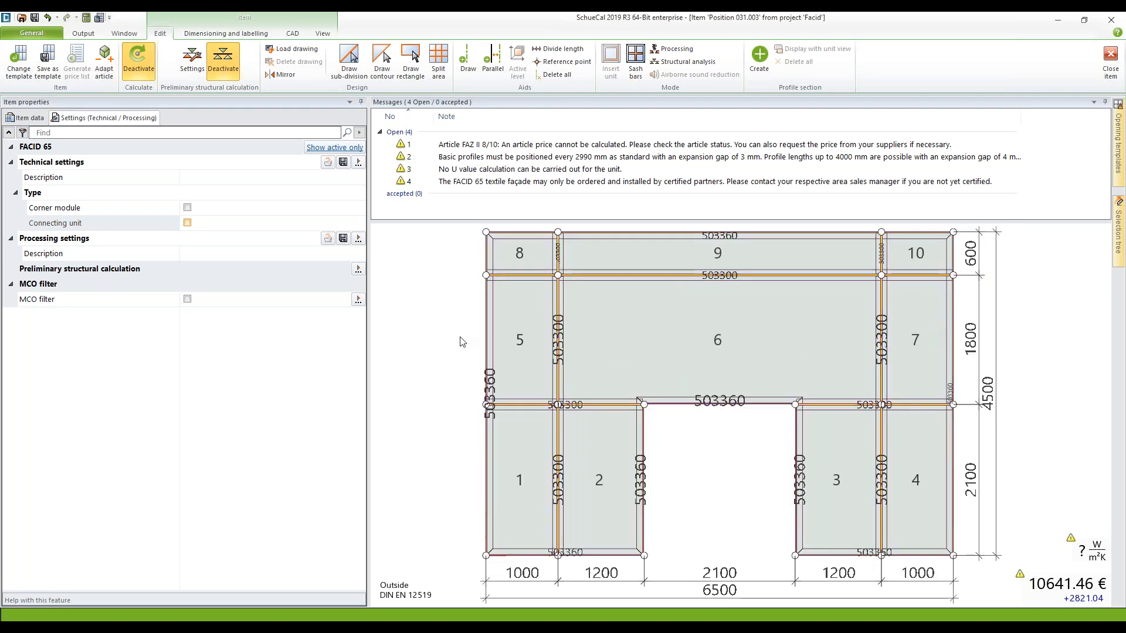
scroll(566, 312, "up", 3)
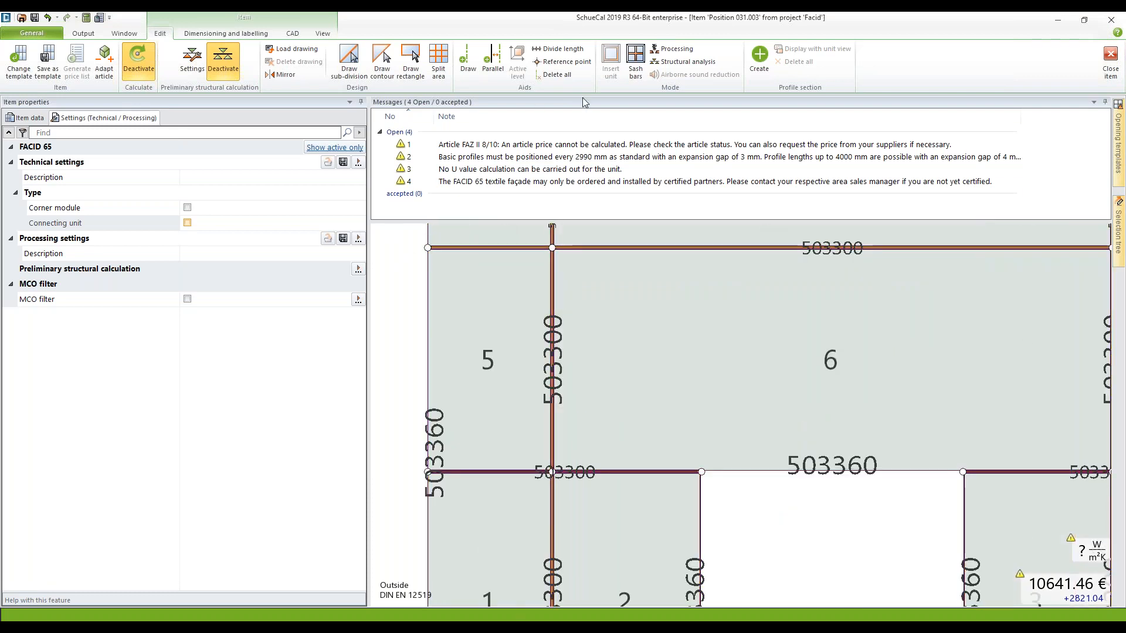
Step: Add a parallel aid line at a distance of 150 from the vertical joint profile between areas 5 and 6, on area 6's side
left_click(496, 59)
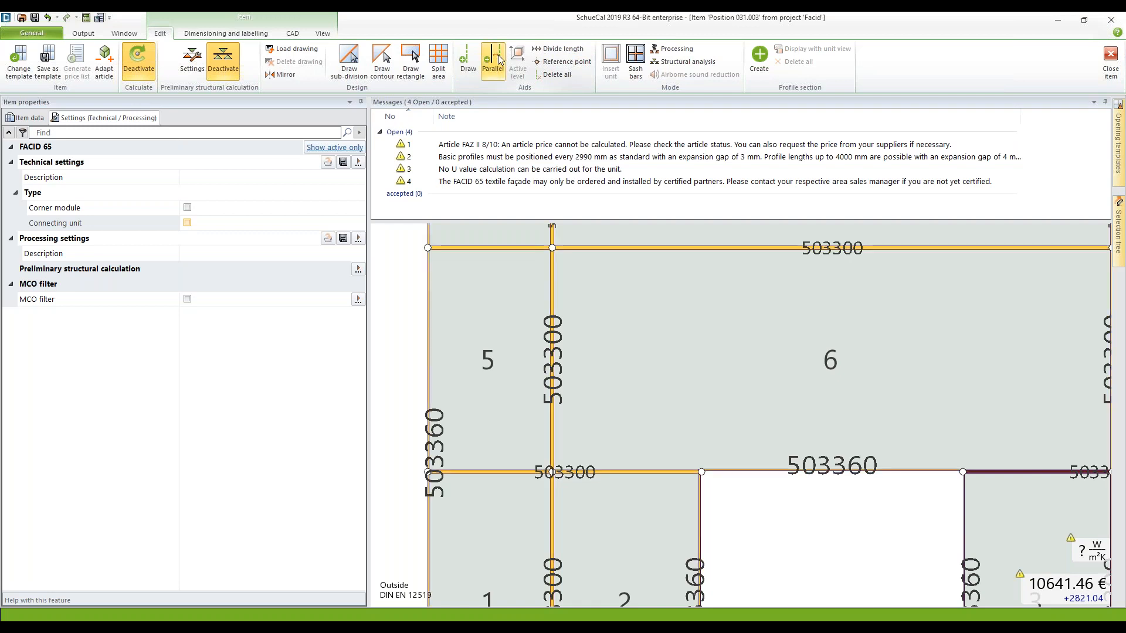
scroll(556, 302, "up", 5)
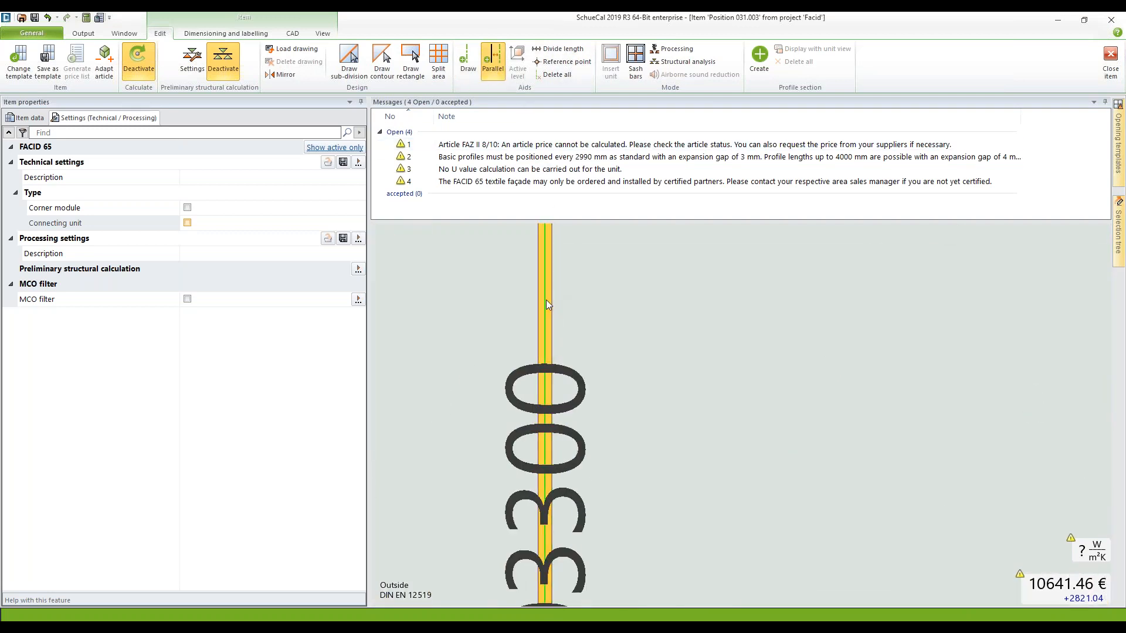
left_click(547, 300)
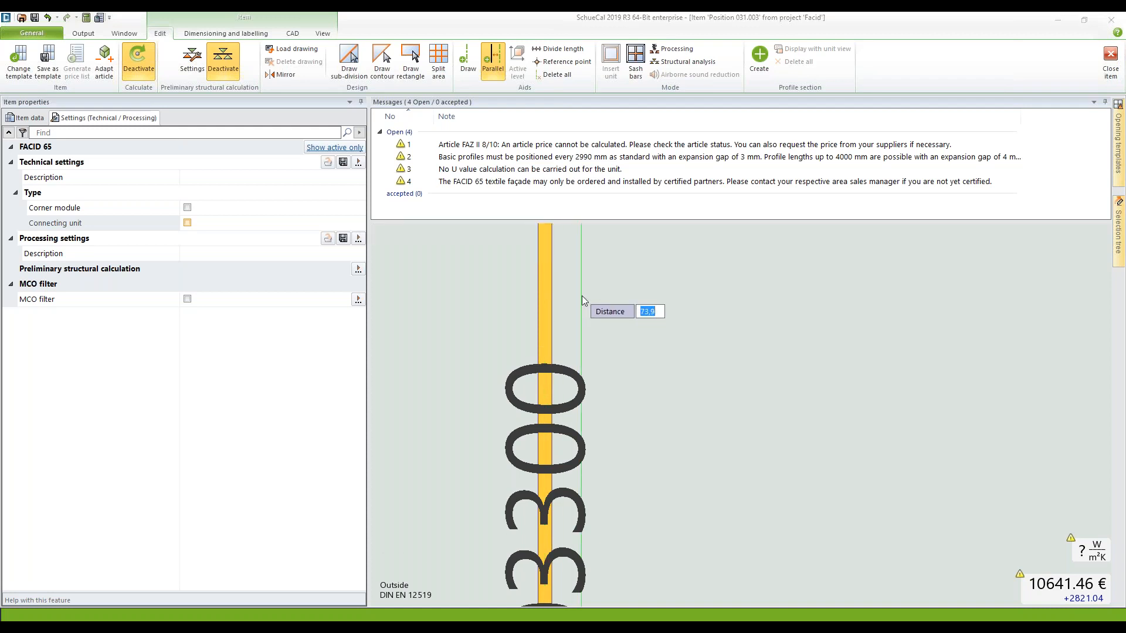
type("15")
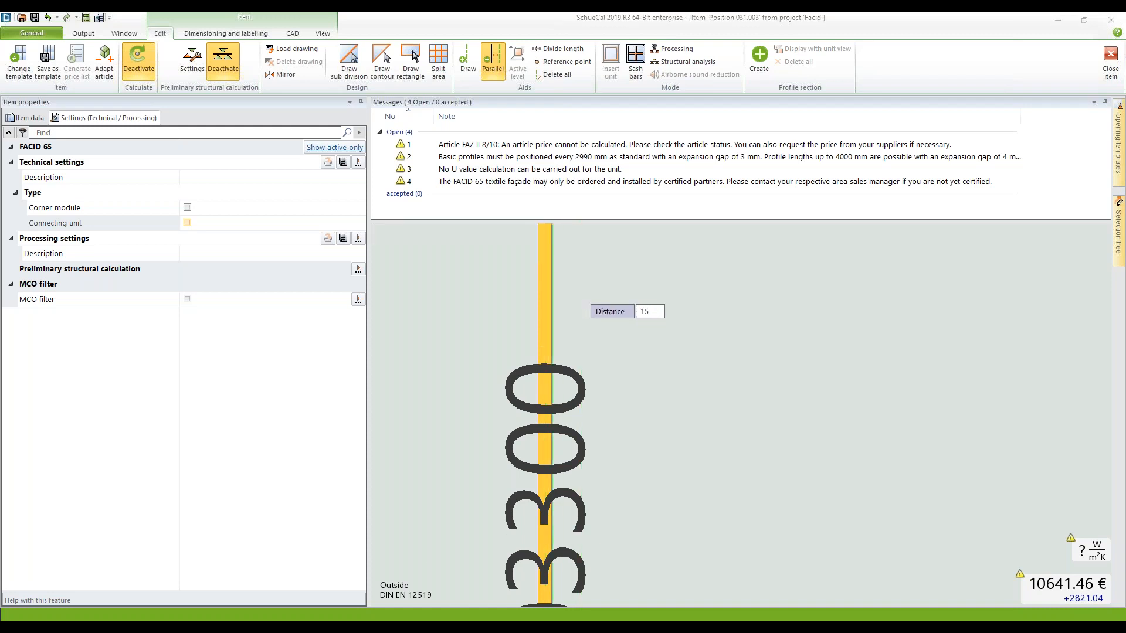
type("0")
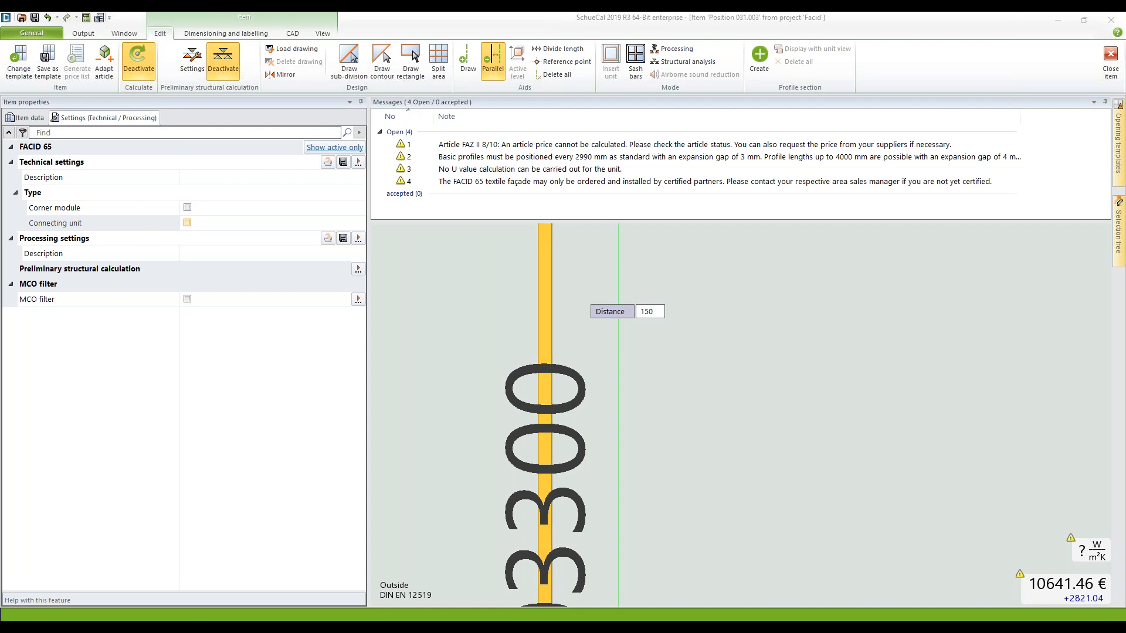
key("Return")
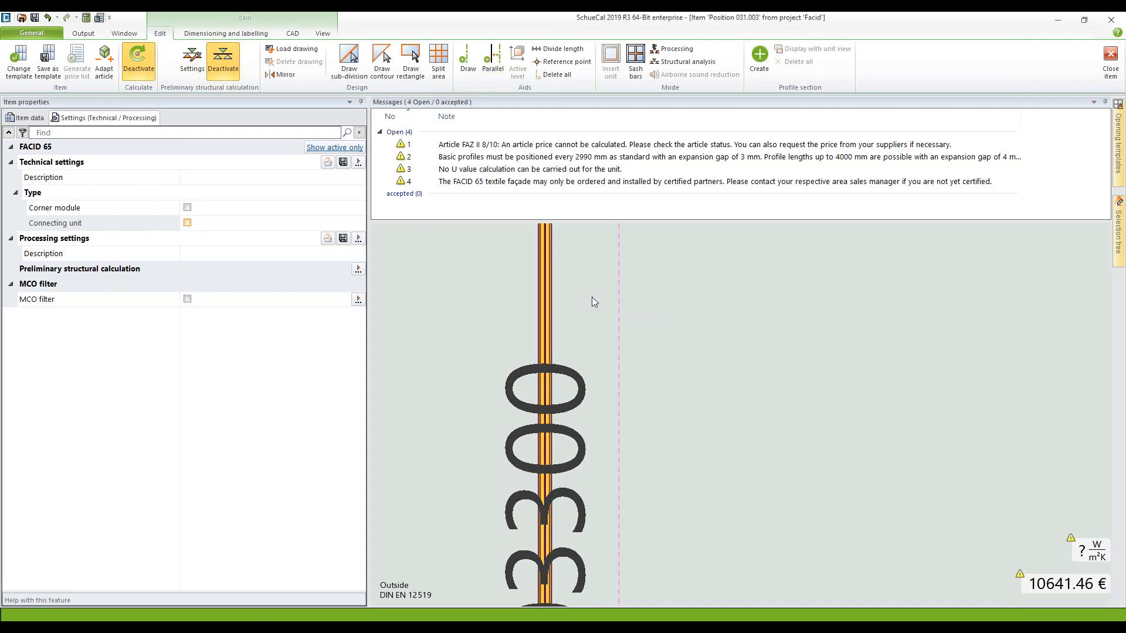
Step: Add a parallel aid line at a distance of 1200 from the vertical joint profile between areas 5 and 6, on area 6's side
left_click(493, 62)
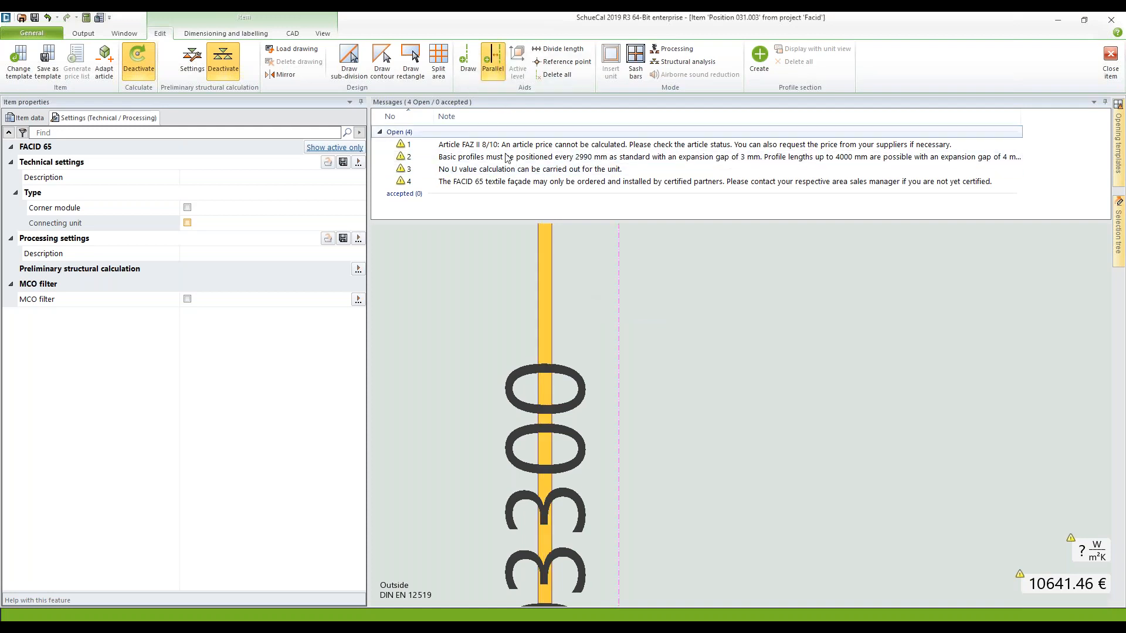
left_click(544, 266)
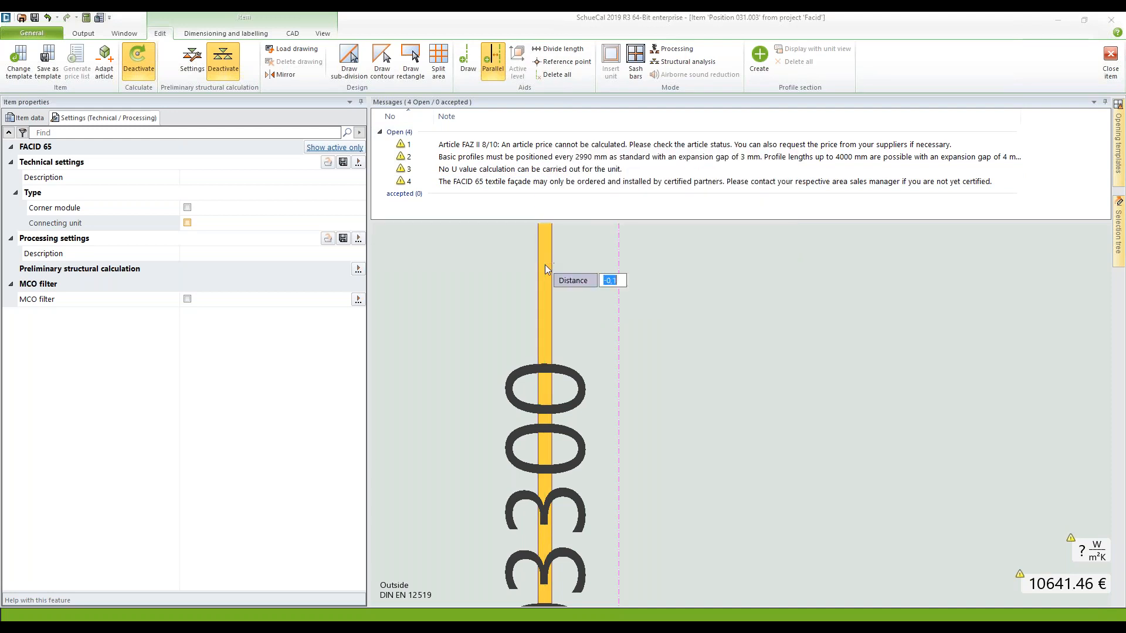
type("1200")
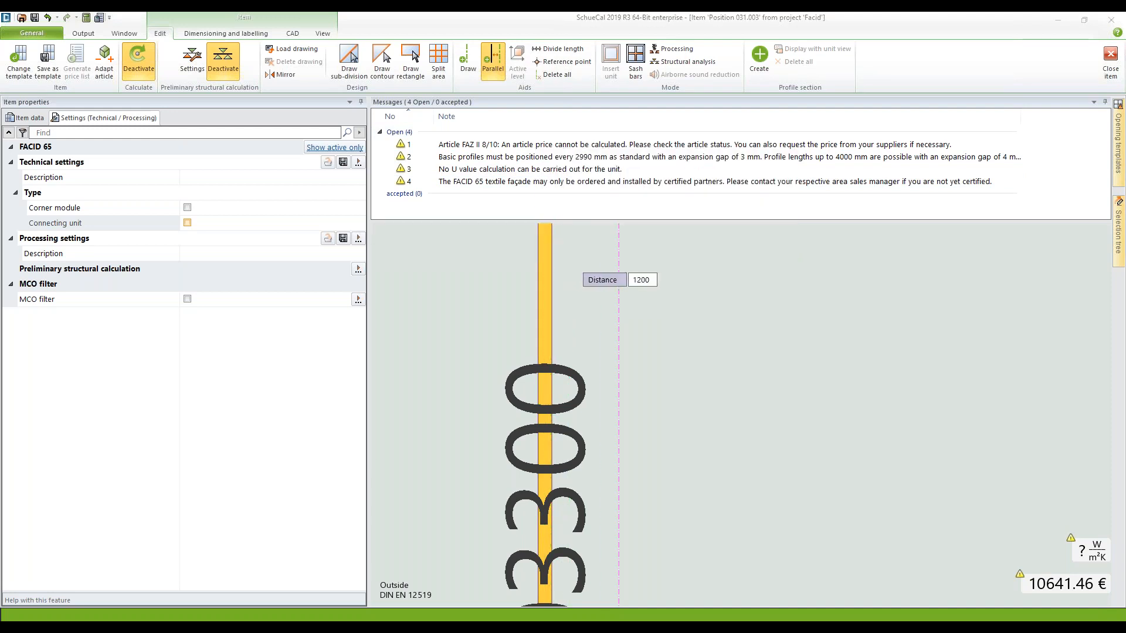
key("Return")
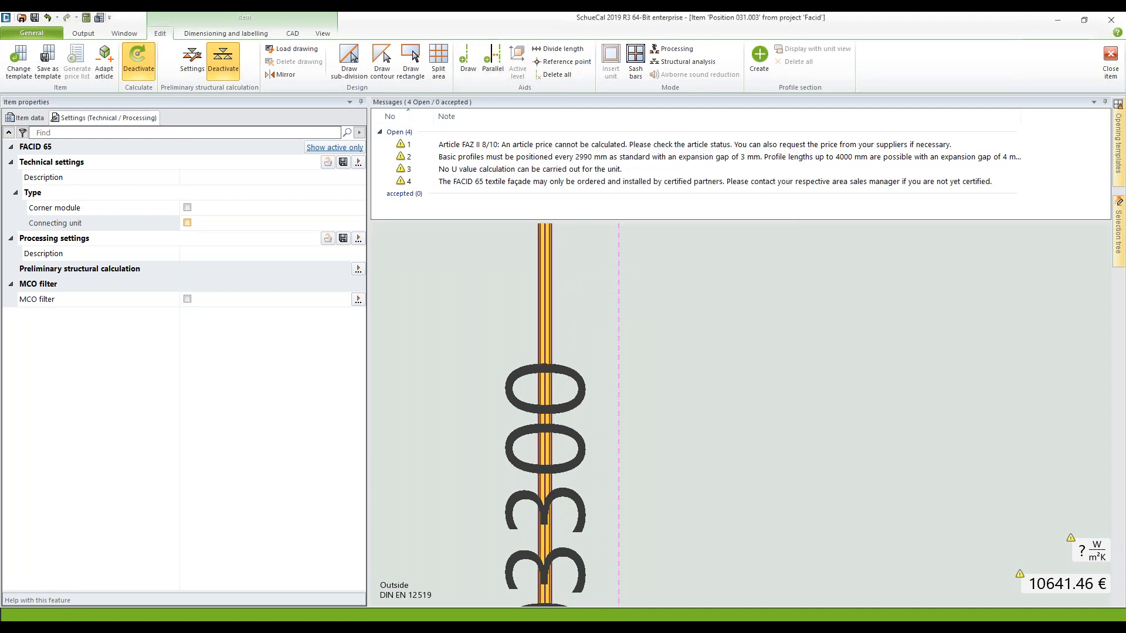
scroll(741, 347, "down", 1)
scroll(741, 348, "down", 2)
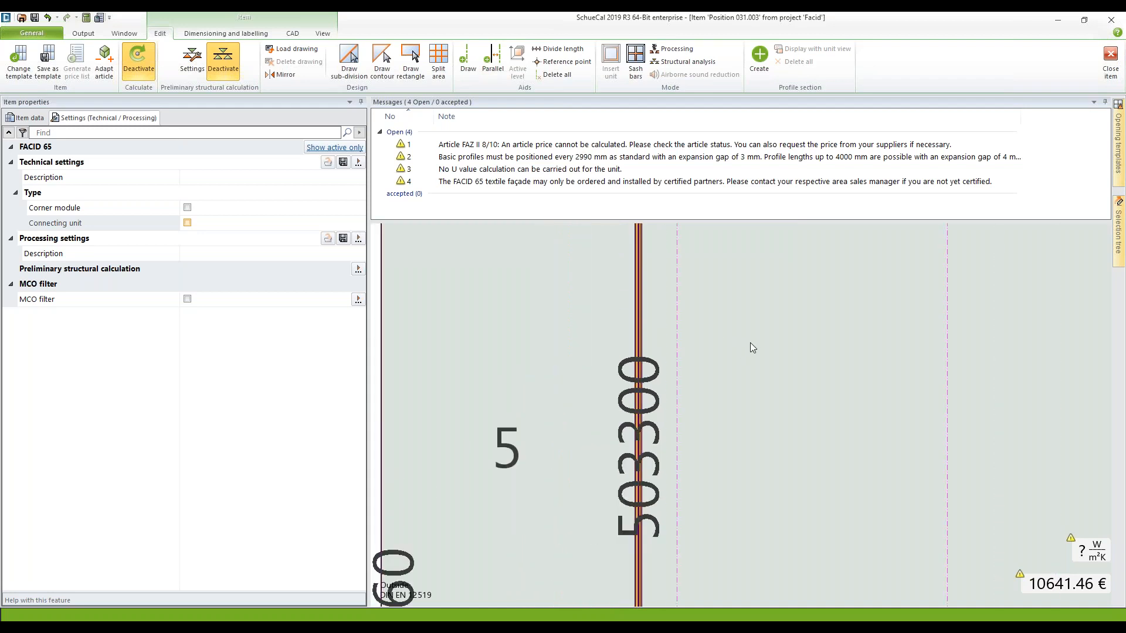
scroll(930, 353, "down", 3)
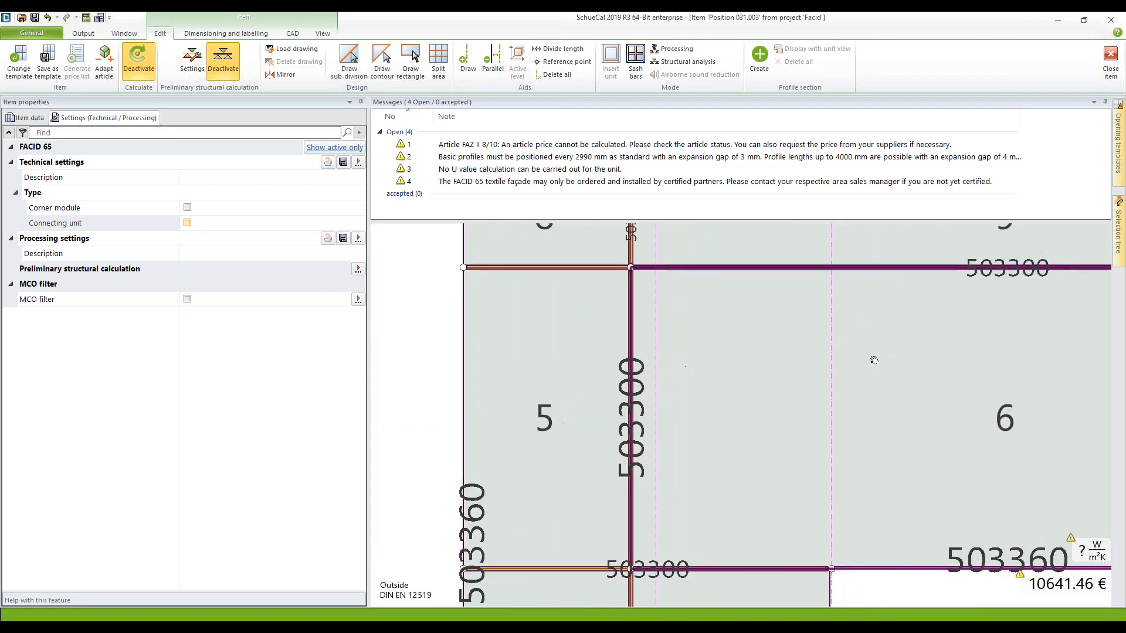
Step: Add a parallel aid line at a distance of -150 from the vertical joint profile between areas 6 and 7, inside area 6
middle_click_drag(924, 342, 679, 339)
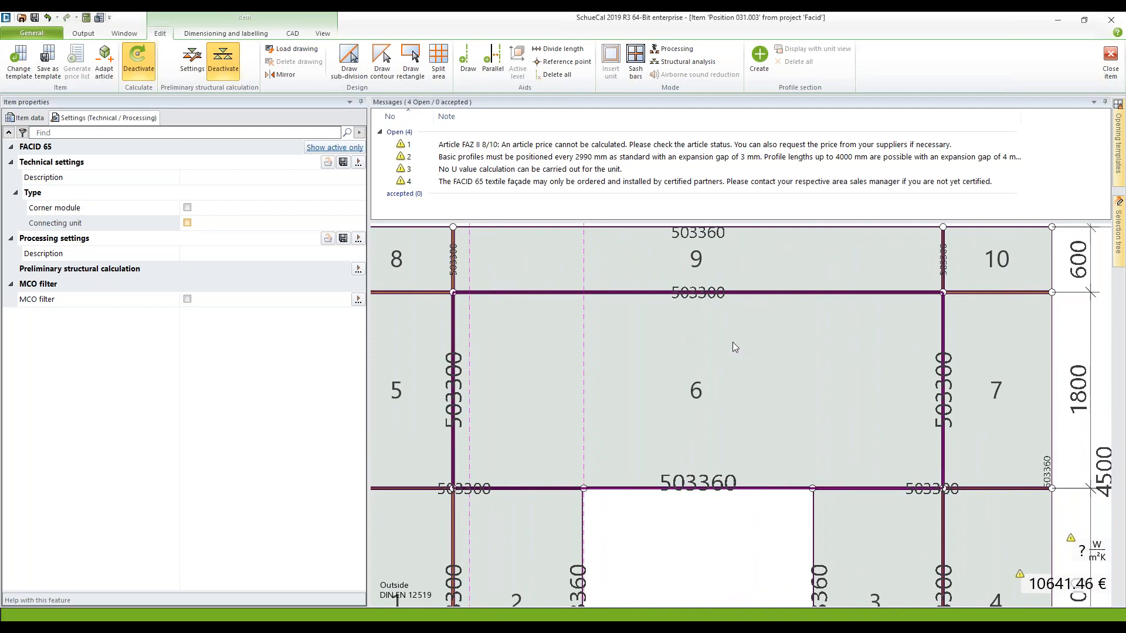
scroll(953, 343, "up", 2)
scroll(953, 344, "up", 1)
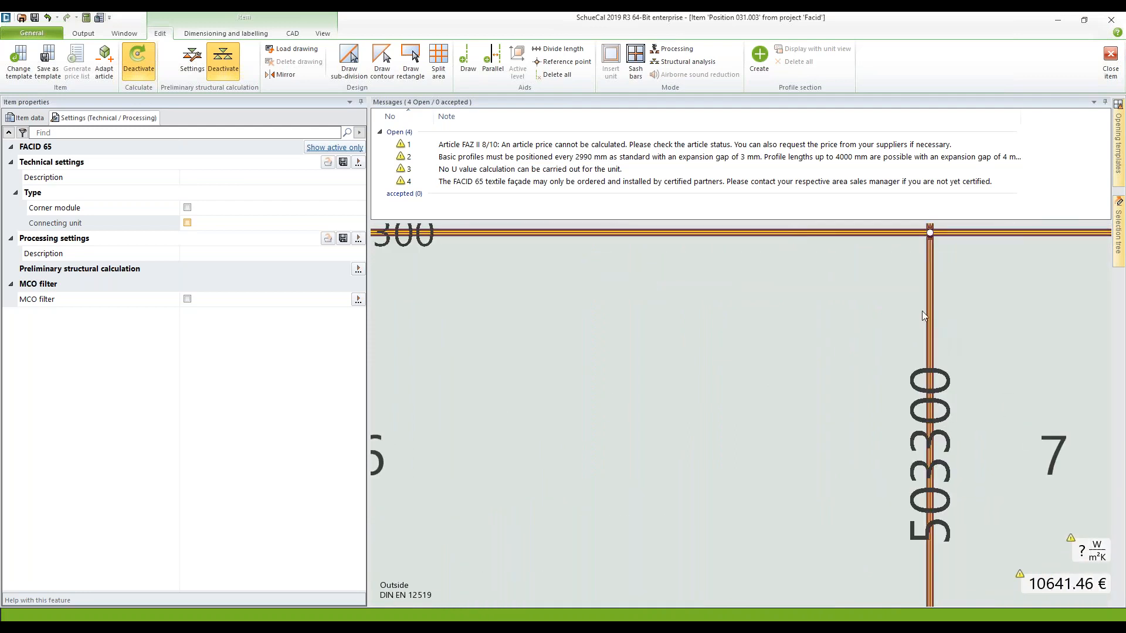
left_click(493, 59)
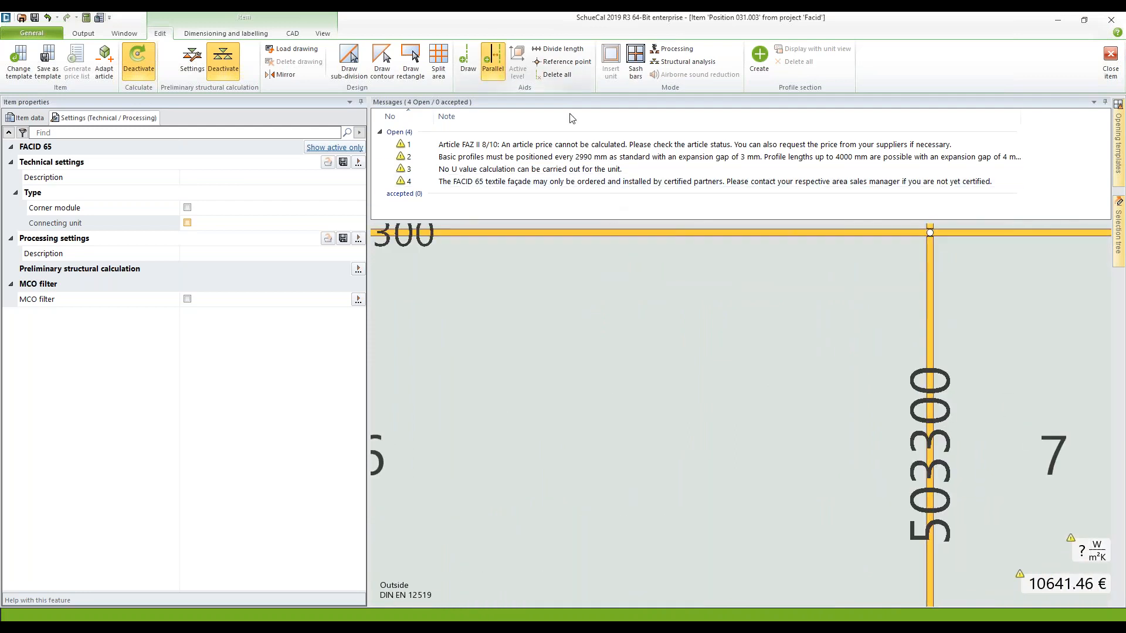
scroll(939, 304, "up", 2)
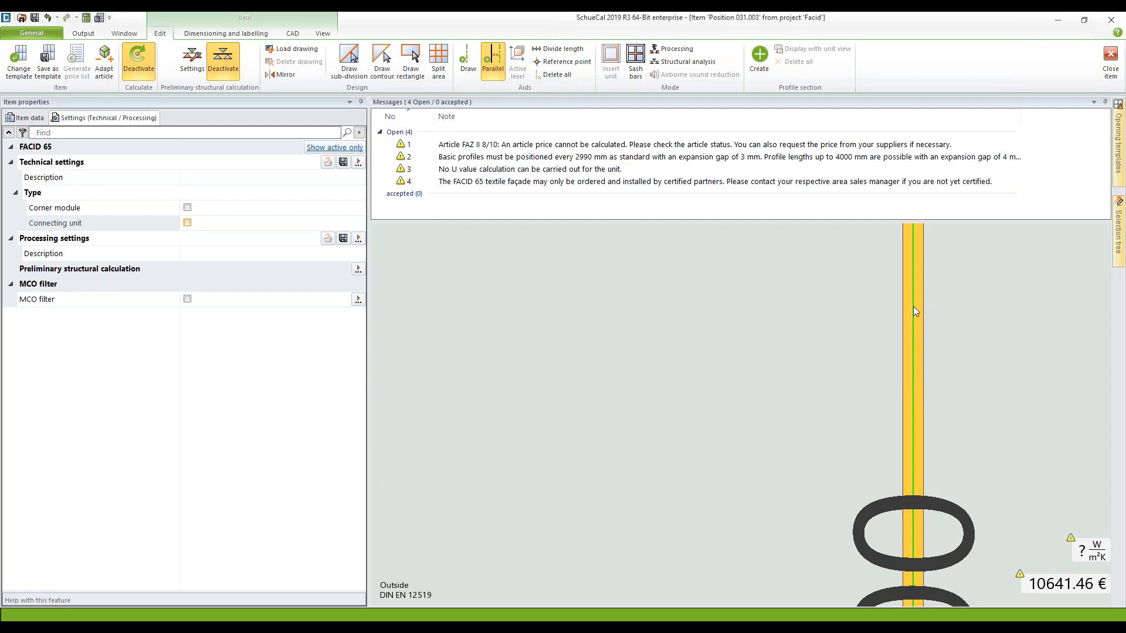
left_click(913, 306)
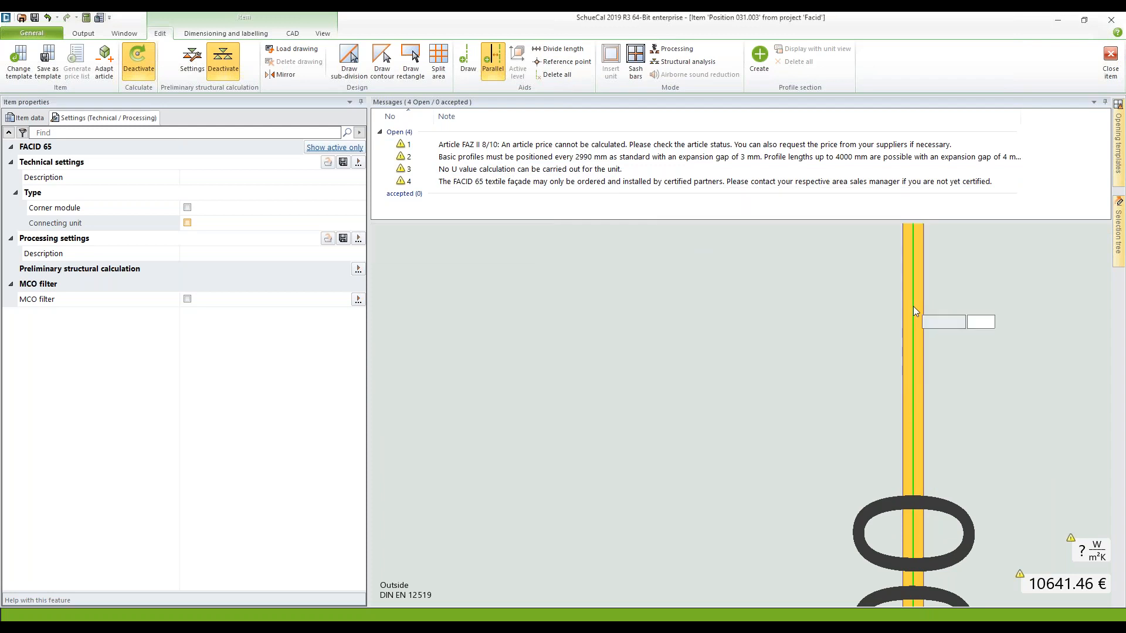
type("-")
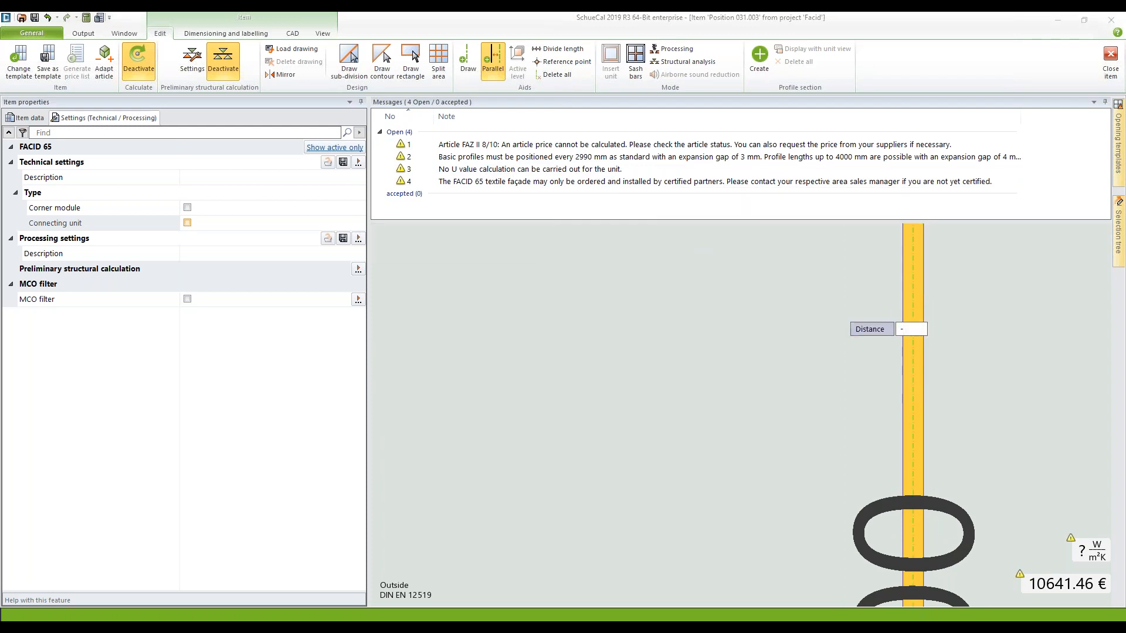
type("150")
key("Return")
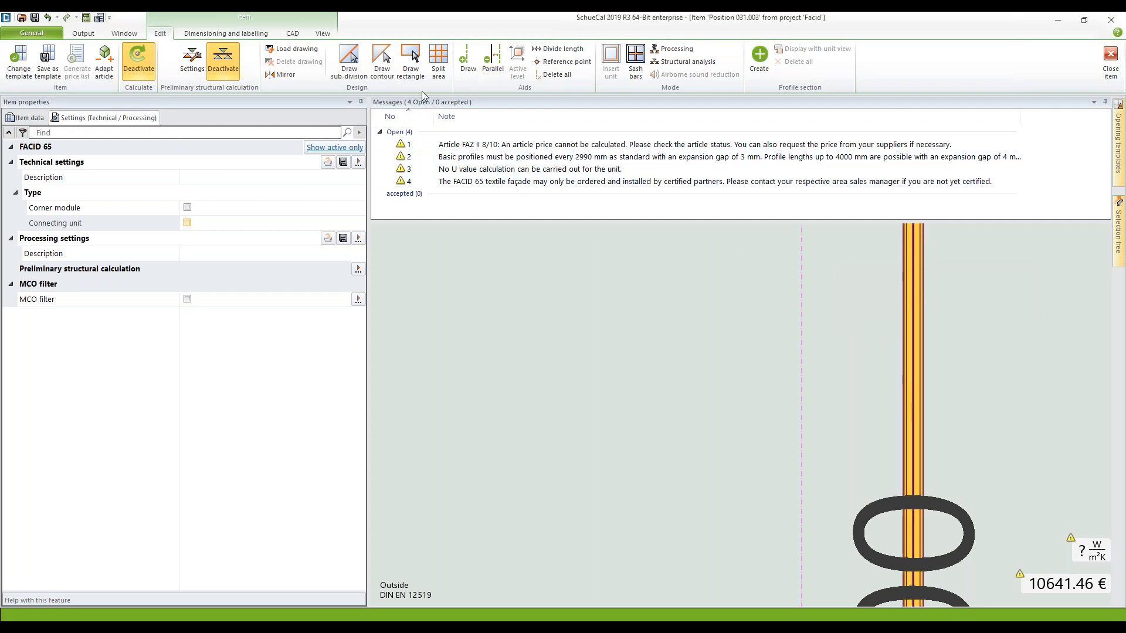
Step: Add a parallel aid line at a distance of -1200 from the vertical joint profile between areas 6 and 7, inside area 6
left_click(493, 58)
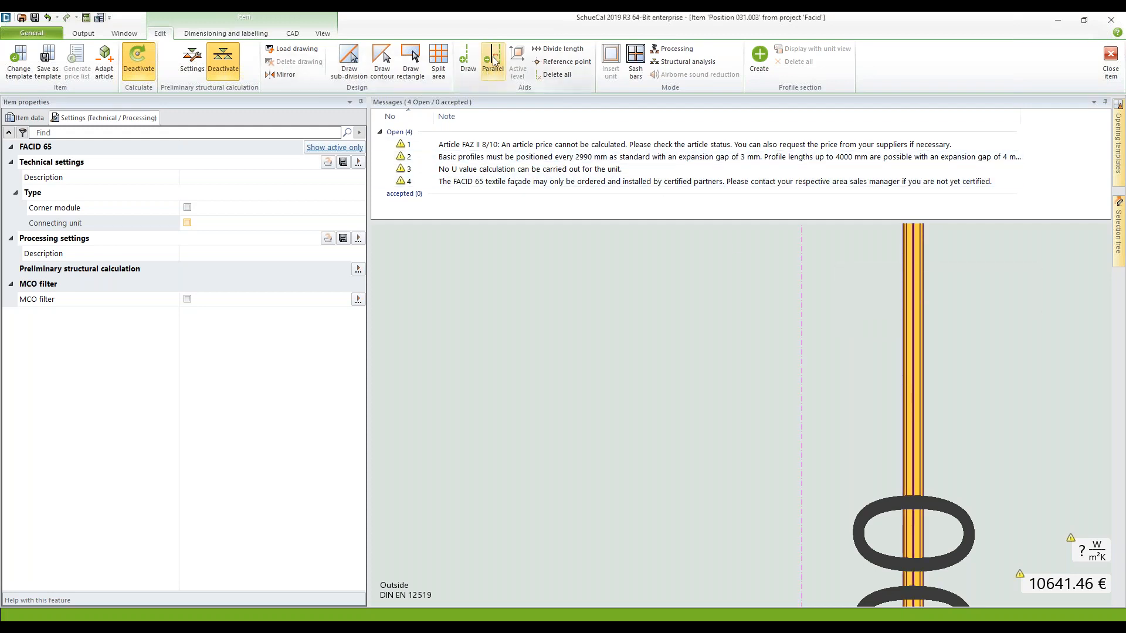
left_click(913, 286)
type("-12")
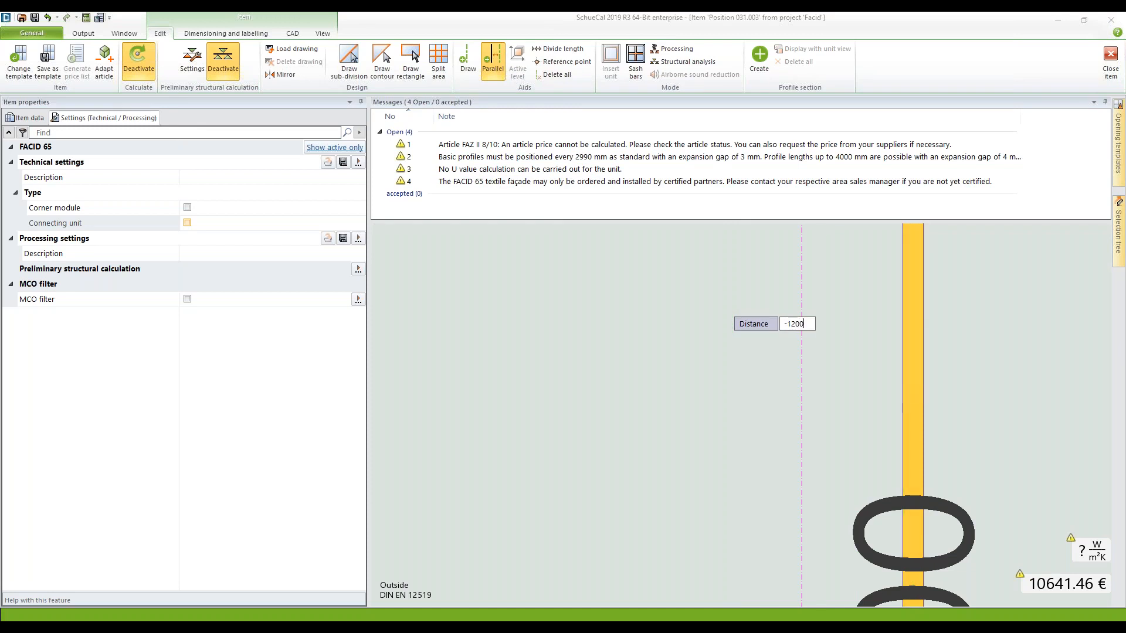
type("00")
key("Return")
Step: Add a horizontal parallel aid line 150 below the joint profile between areas 6 and 9
scroll(730, 315, "down", 5)
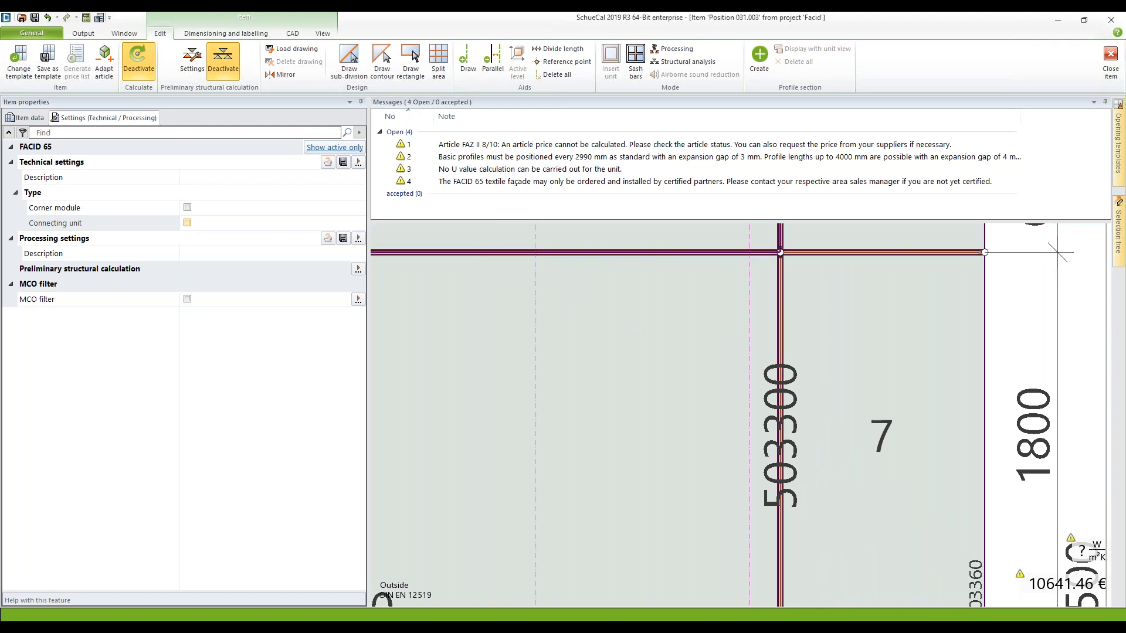
left_click(494, 60)
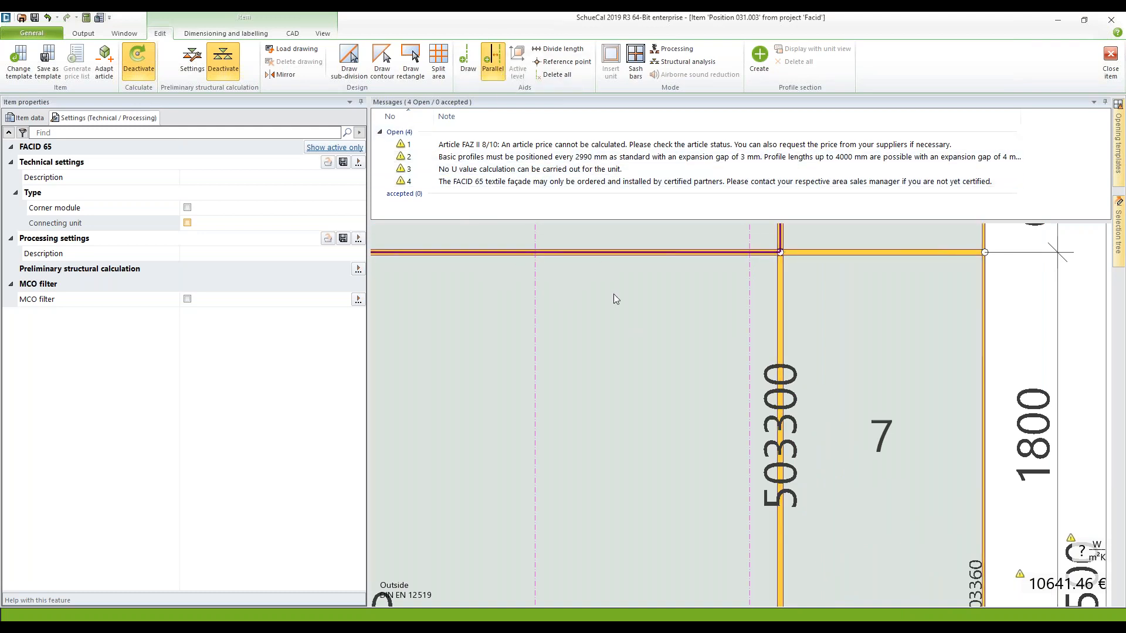
scroll(608, 252, "up", 5)
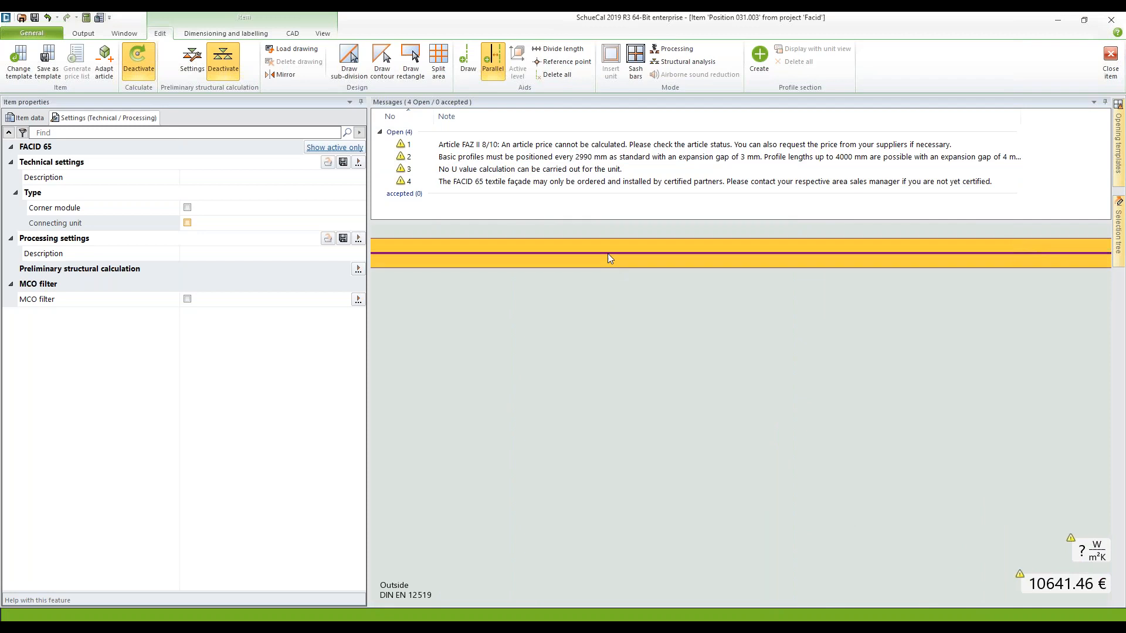
left_click(608, 293)
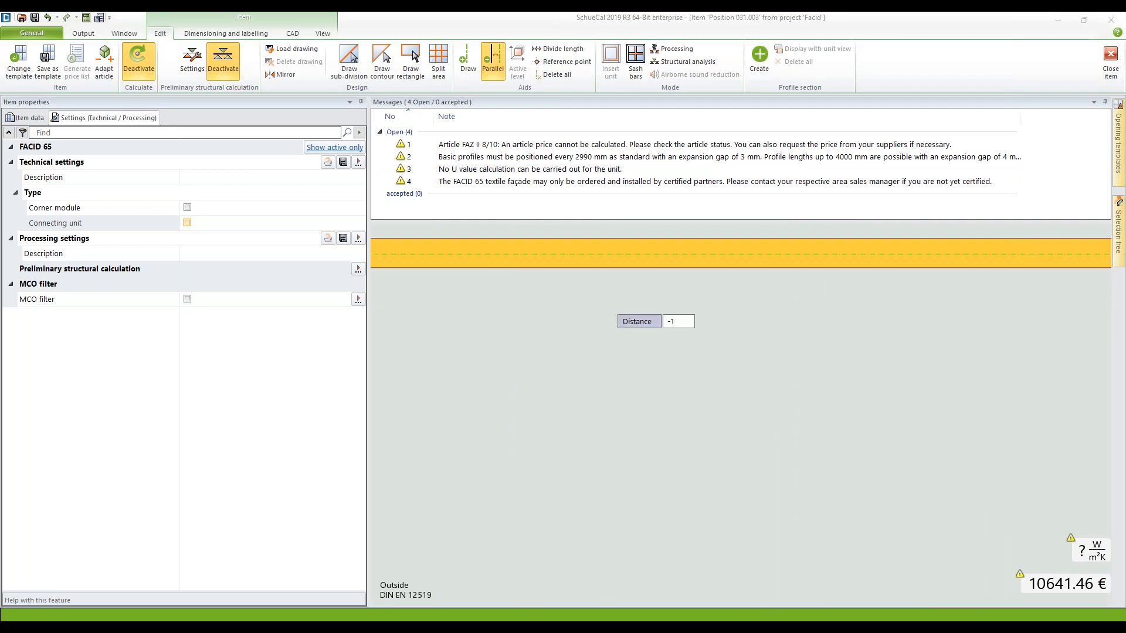
key("Return")
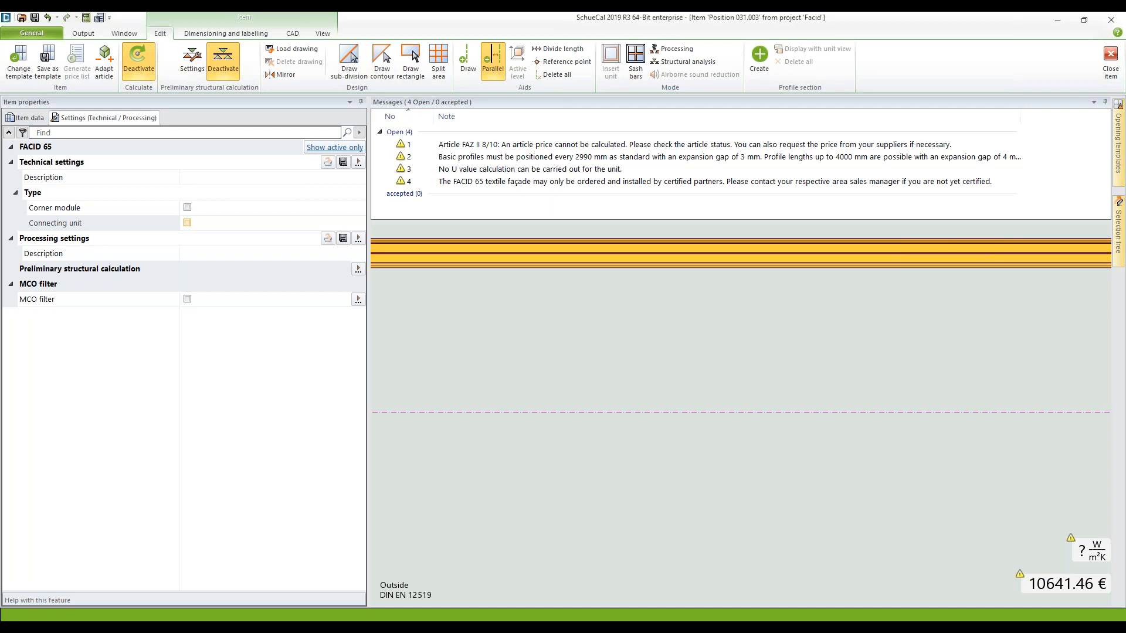
Step: Add a horizontal parallel aid line at a distance of 150 above the joint profile between areas 6 and 3
scroll(622, 343, "down", 3)
scroll(623, 344, "down", 3)
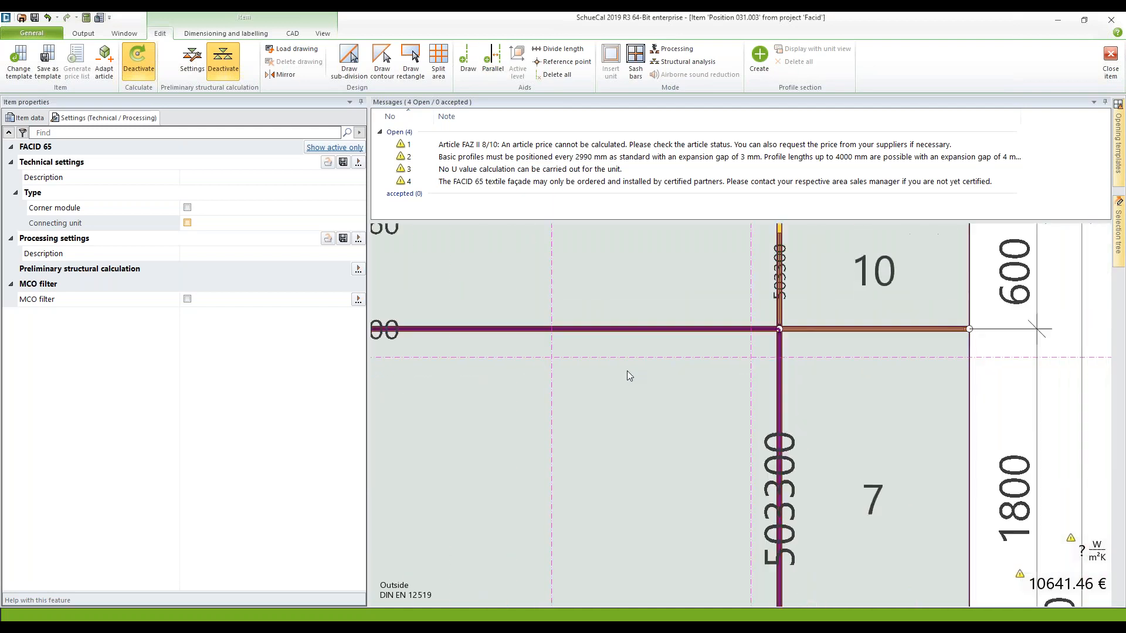
scroll(645, 399, "up", 2)
scroll(683, 513, "up", 4)
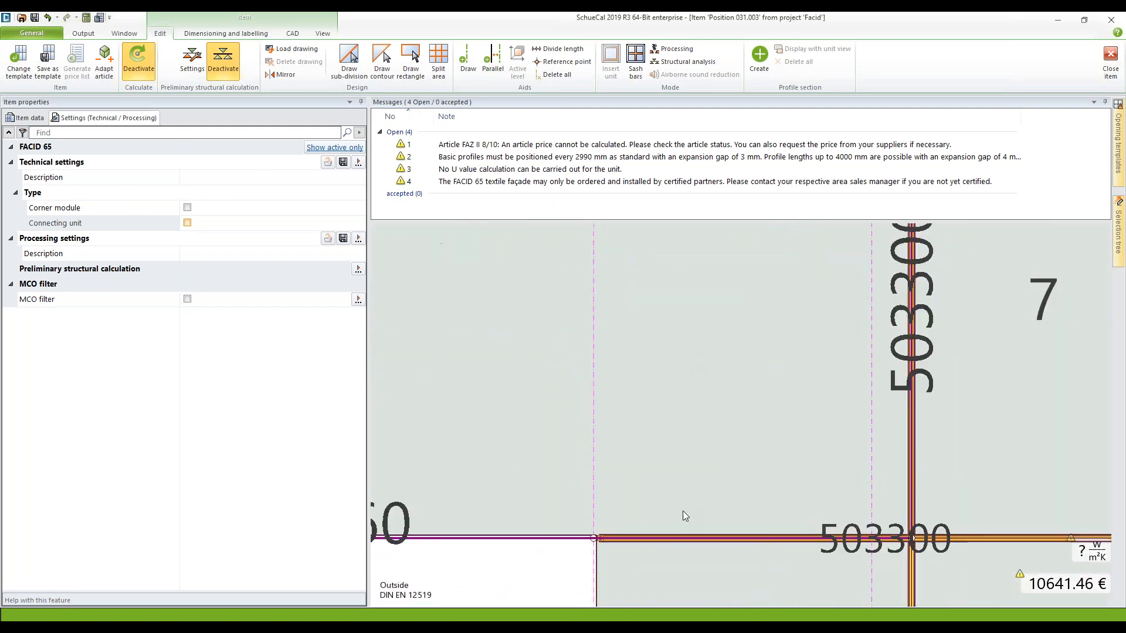
left_click(492, 59)
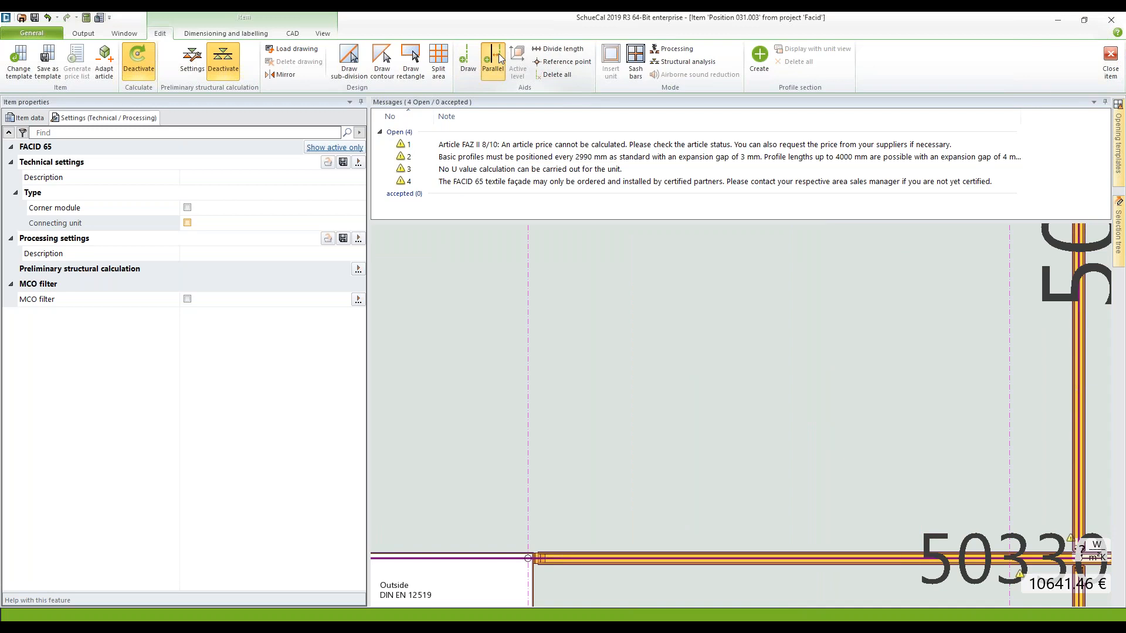
scroll(673, 561, "up", 3)
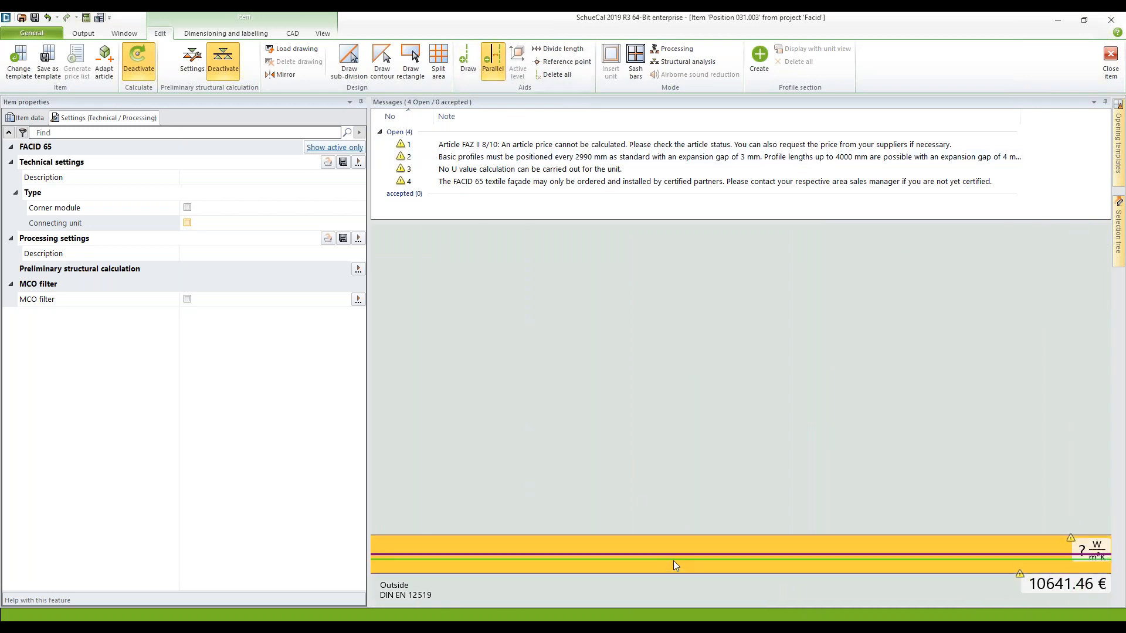
left_click(677, 554)
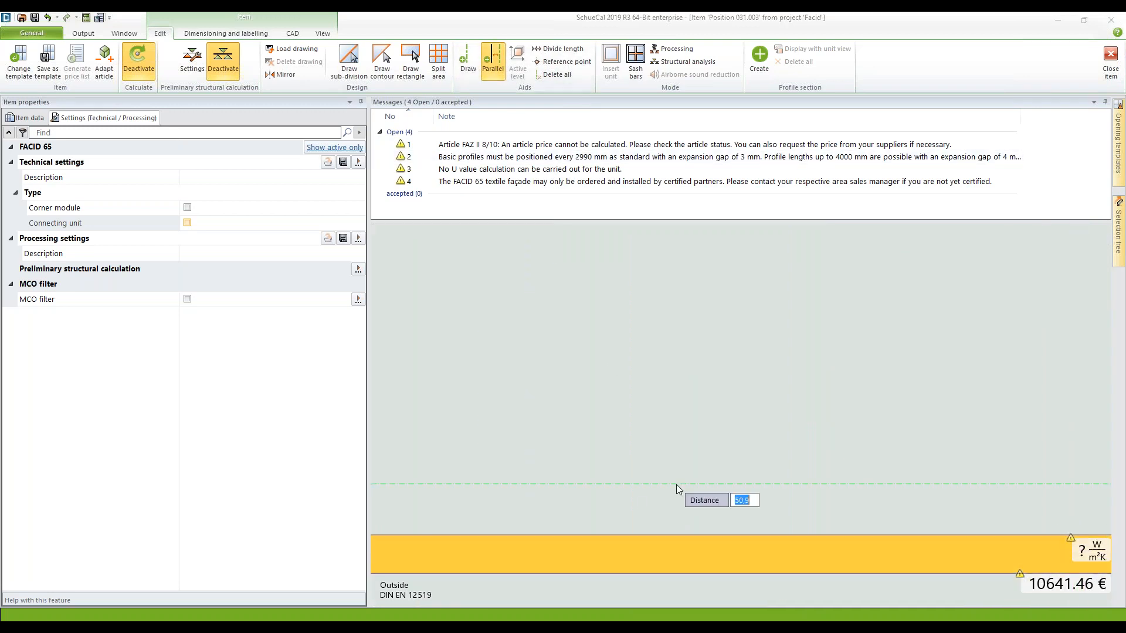
type("150")
key("Return")
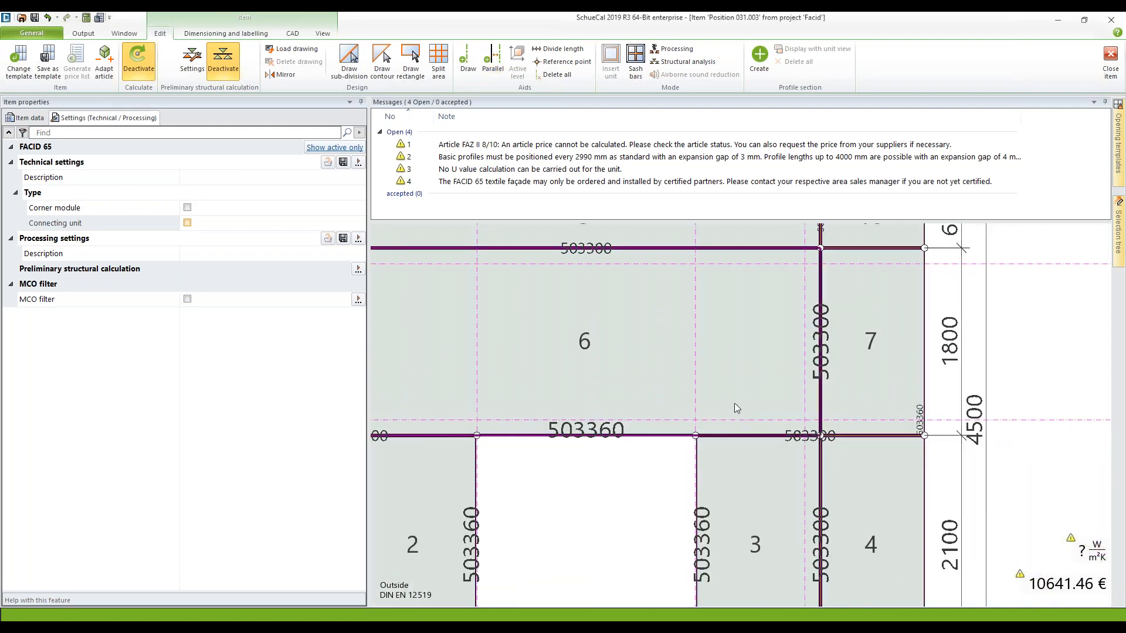
Step: Draw a 1050 by 1500 rectangle in area 6 above area 2, using the aid line intersections as corners
middle_click_drag(750, 390, 839, 352)
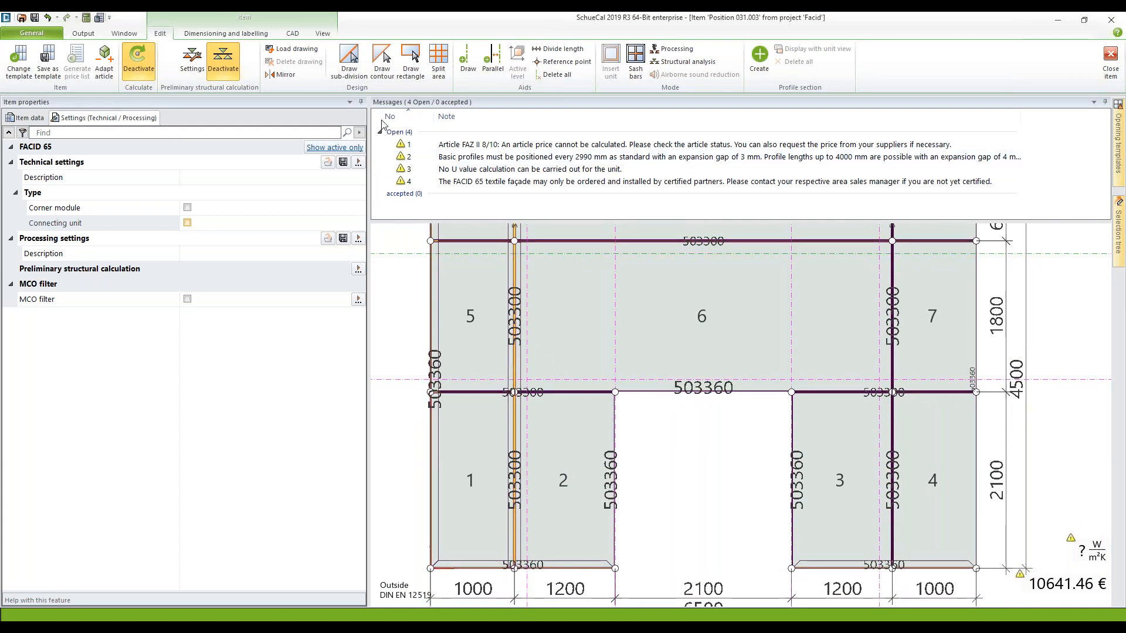
left_click(413, 56)
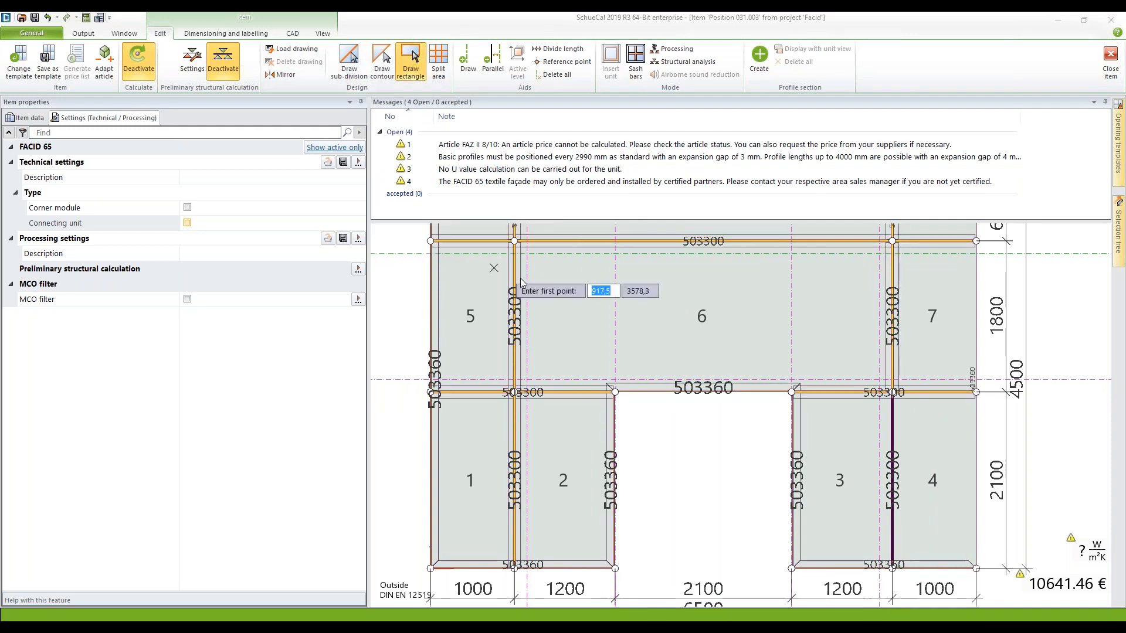
left_click(530, 257)
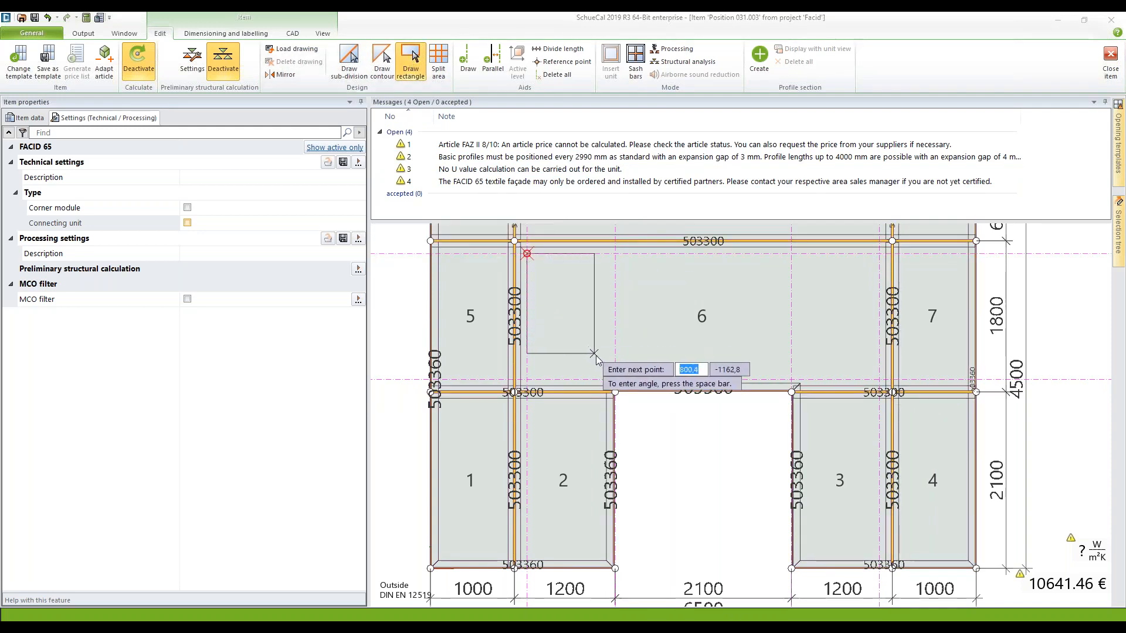
left_click(614, 377)
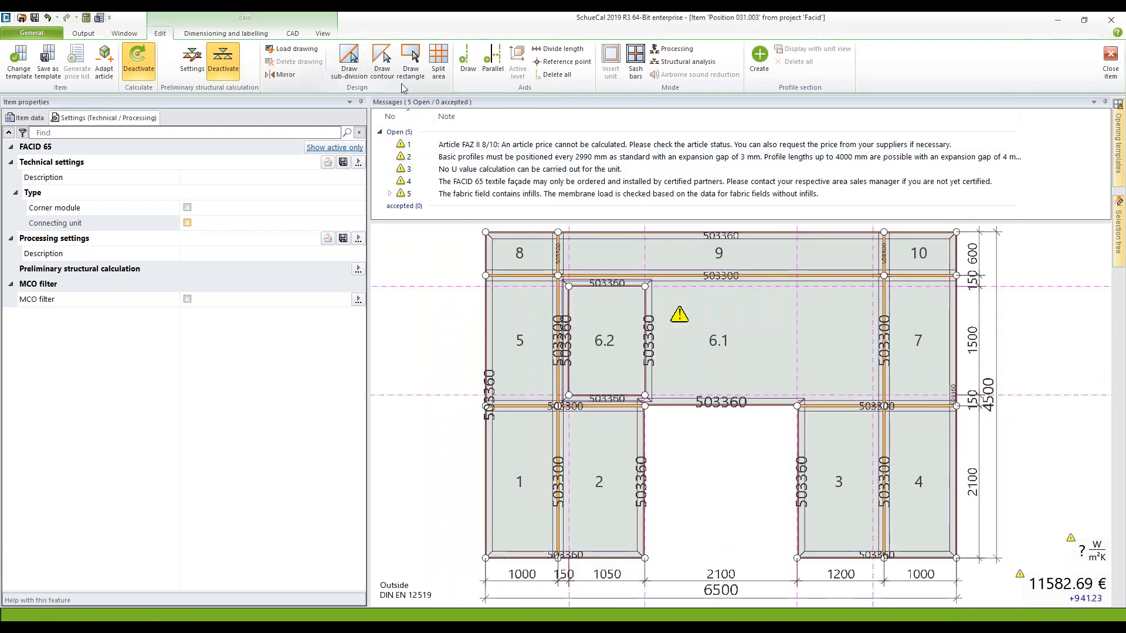
Step: Draw a matching 1050 by 1500 rectangle in area 6.1 above area 3 between the aid line intersections
left_click(484, 156)
left_click(414, 56)
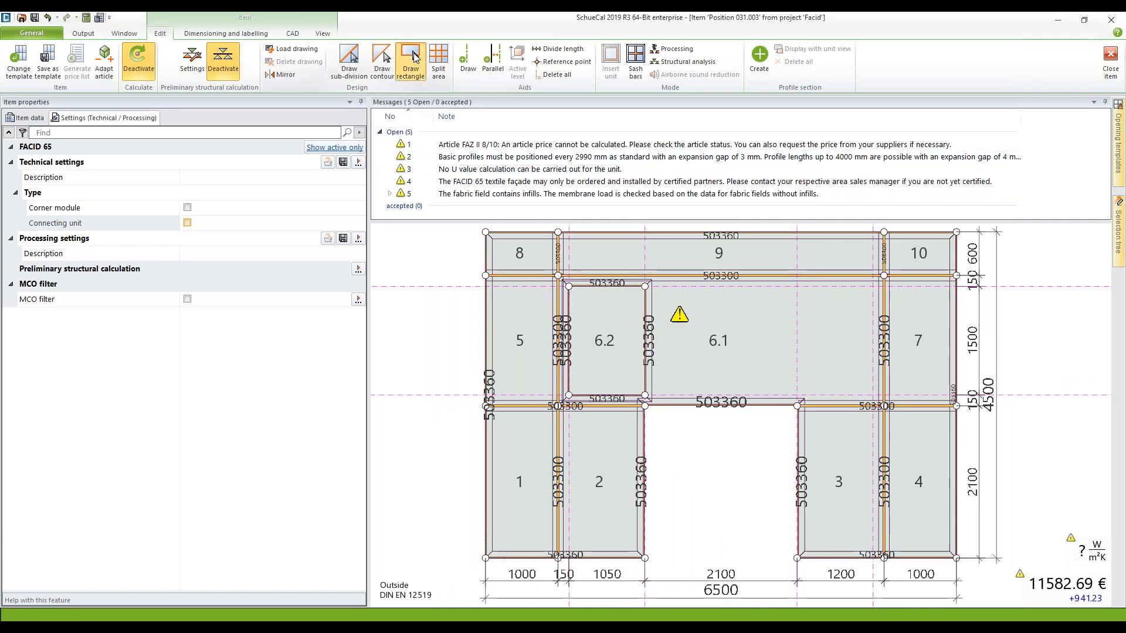
left_click(799, 294)
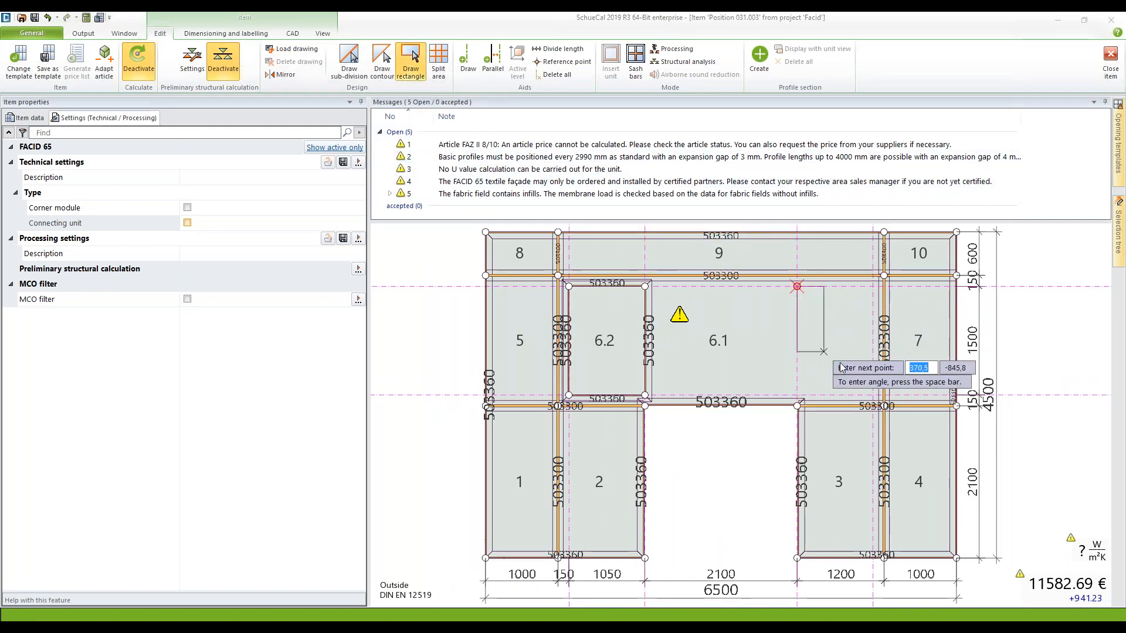
left_click(866, 391)
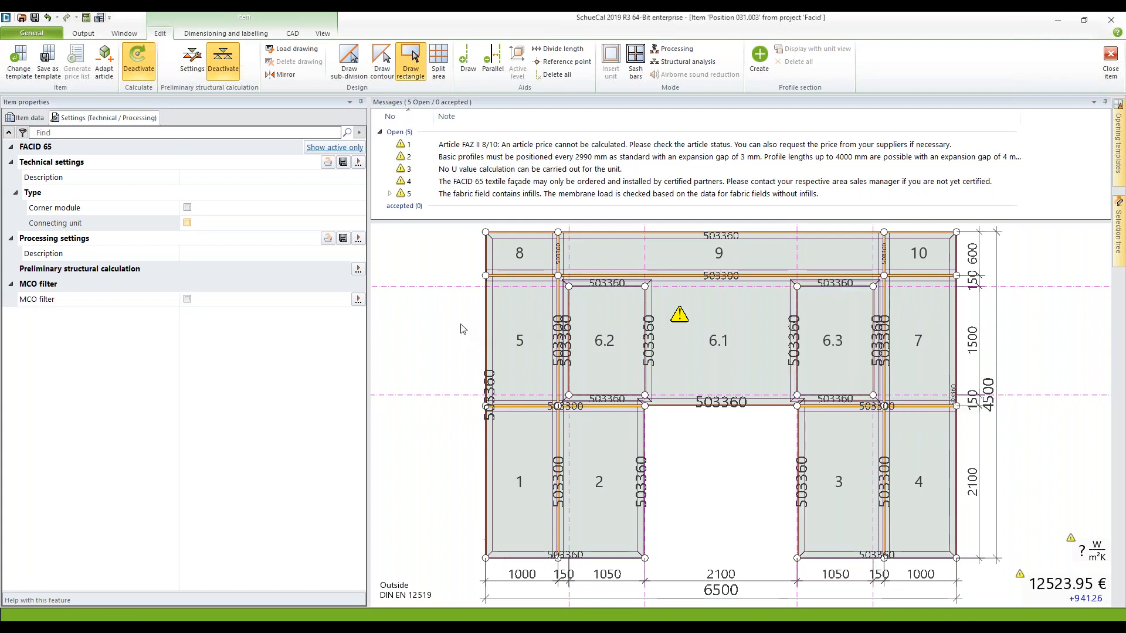
key("Escape")
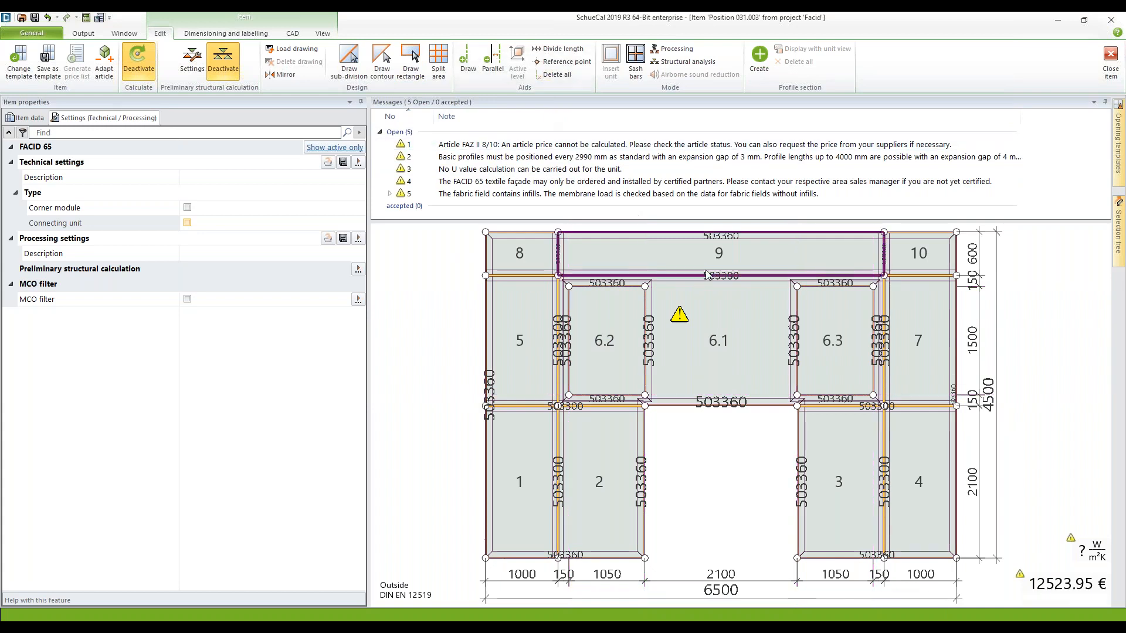
Step: Inspect the façade from the inside view and return to the outside view
right_click(1037, 325)
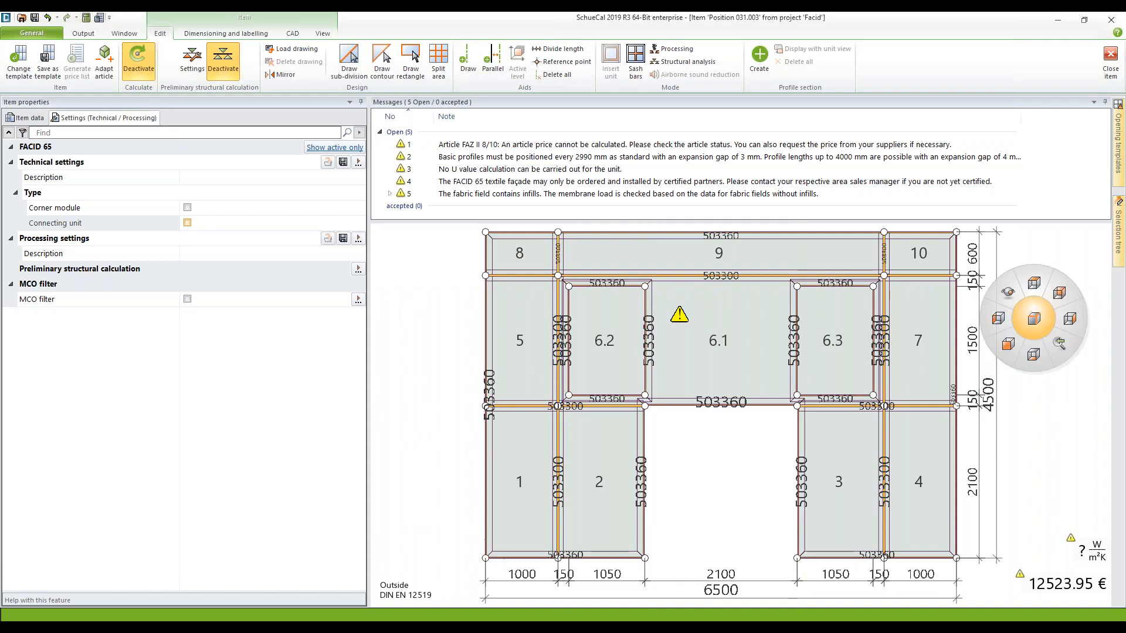
left_click(1070, 295)
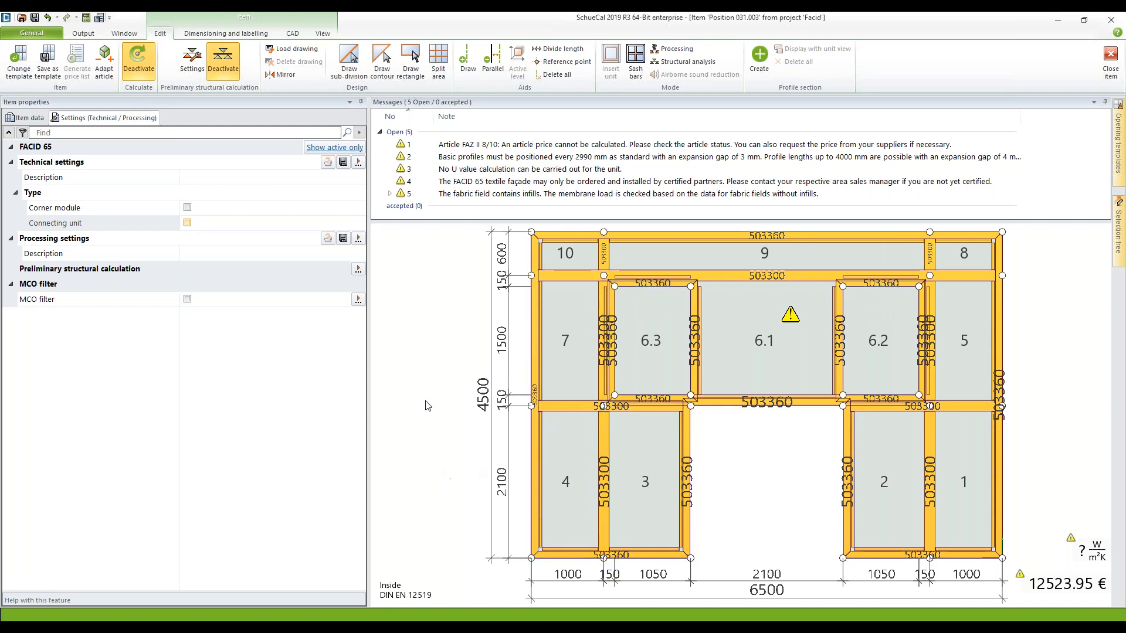
right_click(434, 312)
left_click(409, 344)
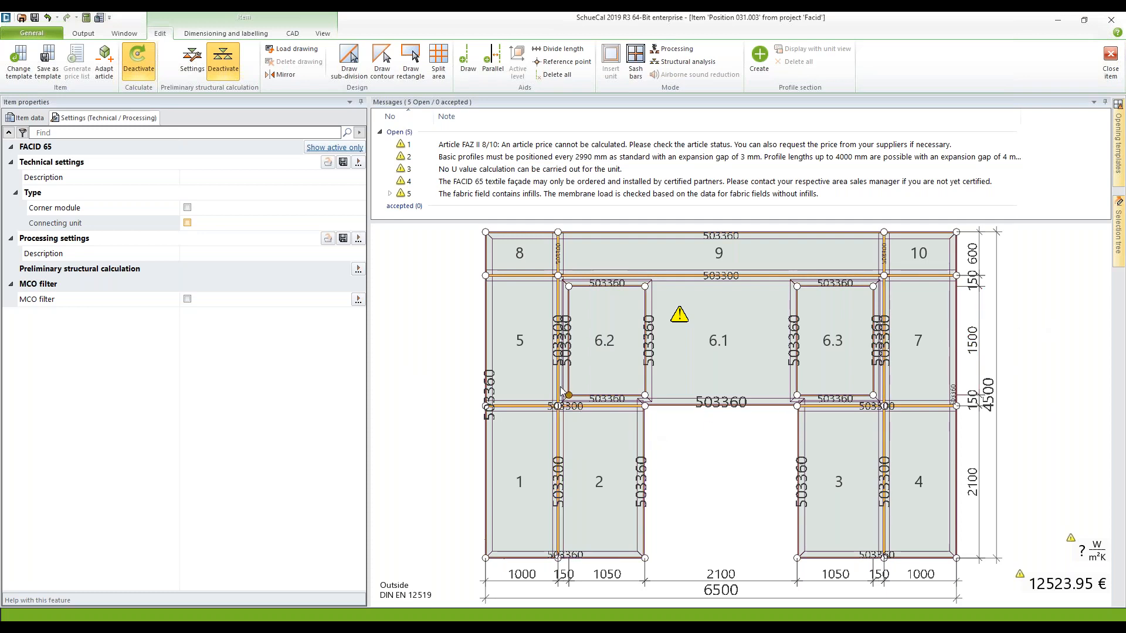
Step: Inspect the enlarged profile section of the joint profile between areas 1 and 5
left_click(535, 407)
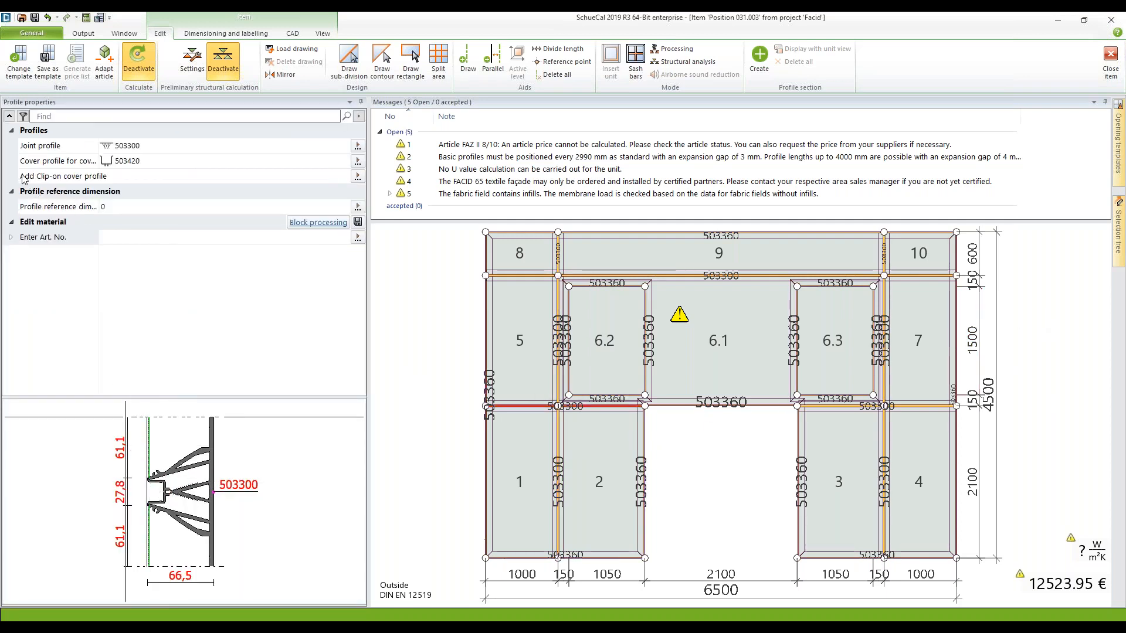
double_click(147, 491)
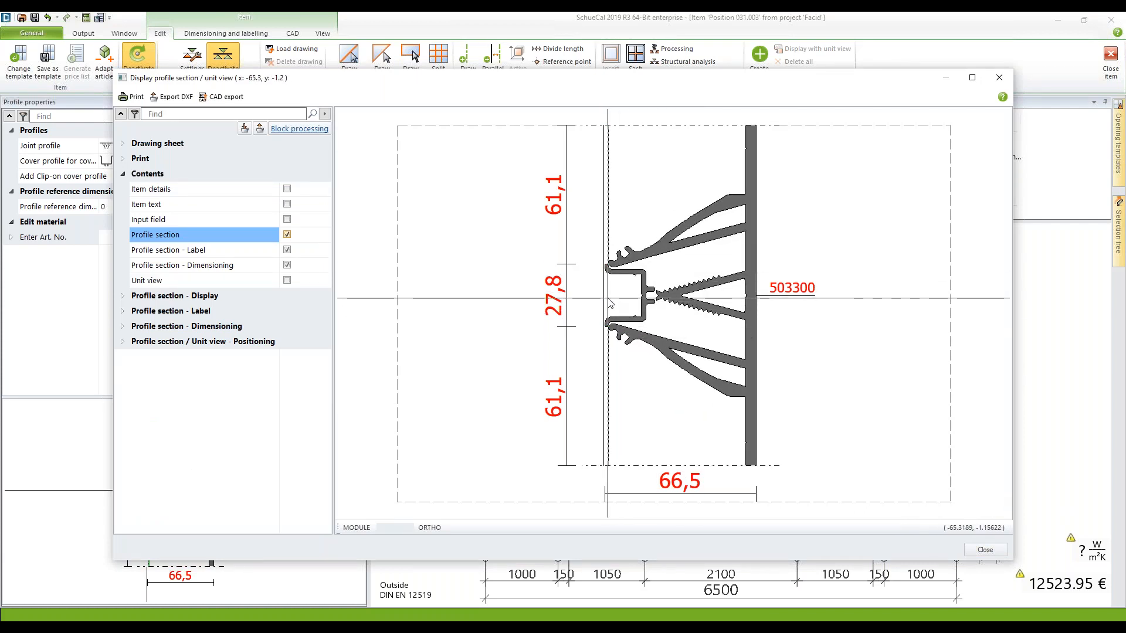
left_click(984, 551)
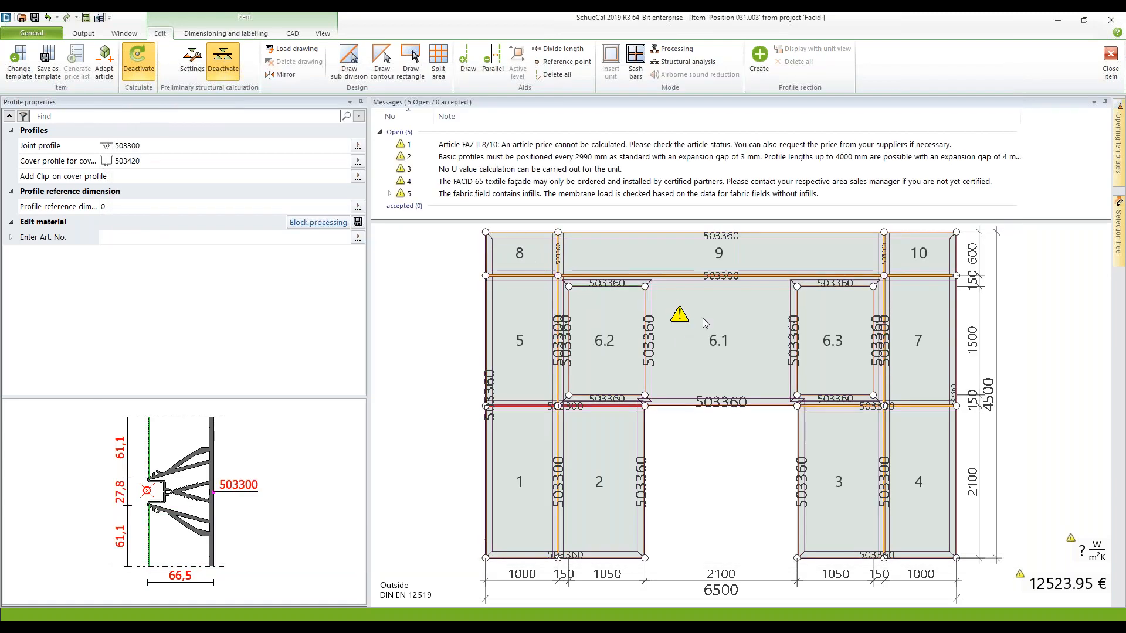
Step: Add clip-on cover profile 503440 to all 503300 joint profiles, leaving out joint profiles 2, 8 and 9
mouse_move(1117, 241)
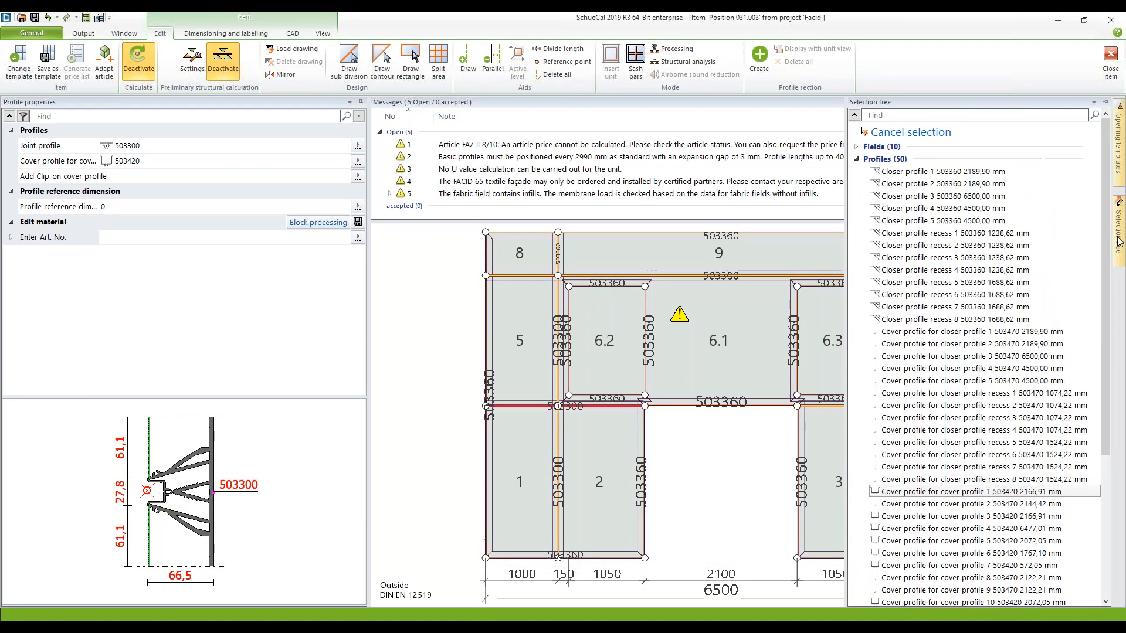
scroll(1044, 317, "down", 6)
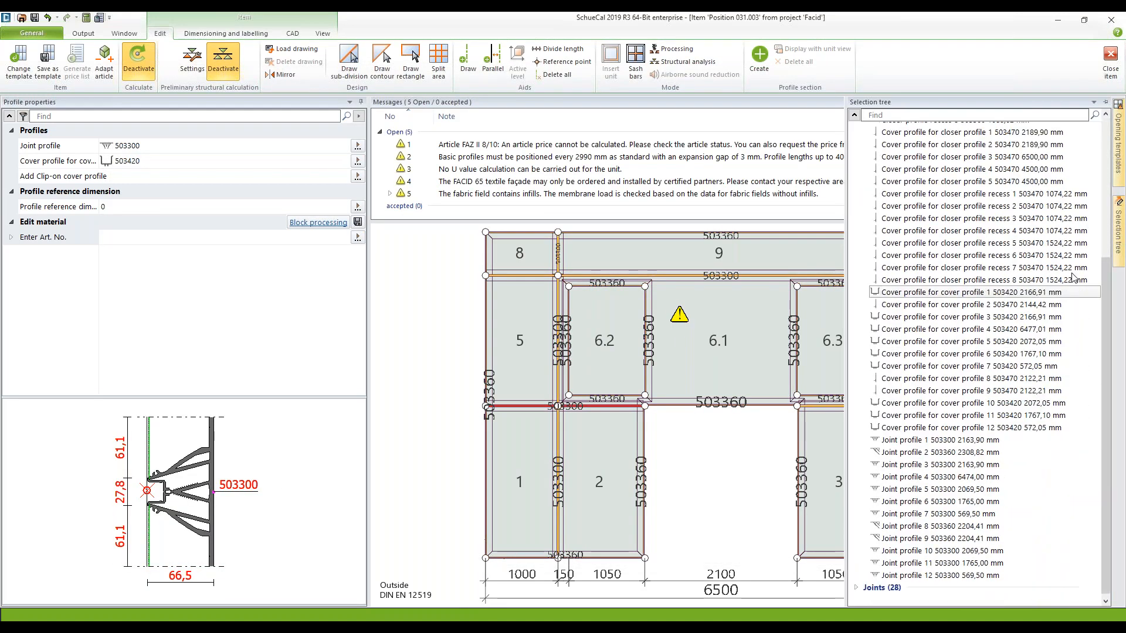
left_click(904, 439)
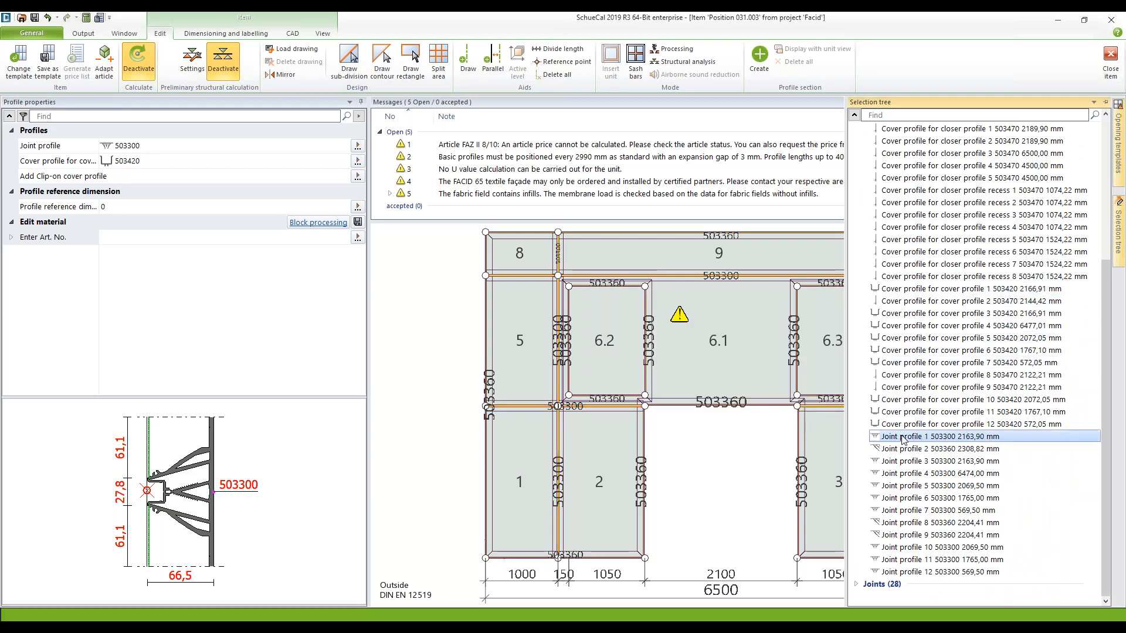
left_click(910, 572, "shift")
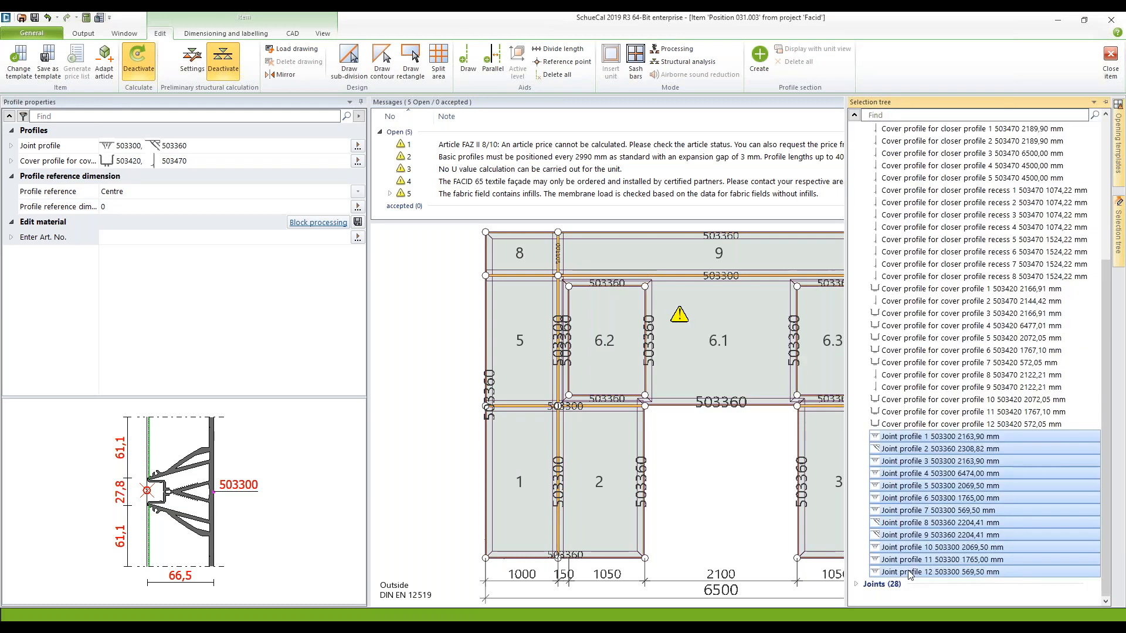
left_click(914, 535, "ctrl")
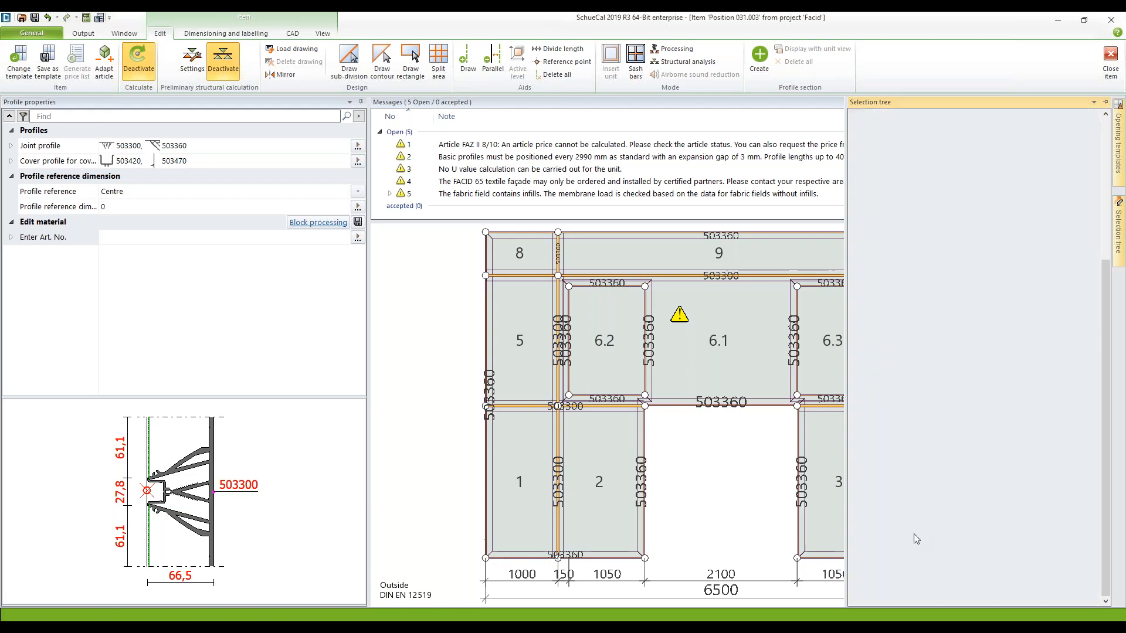
left_click(913, 524, "ctrl")
left_click(899, 450, "ctrl")
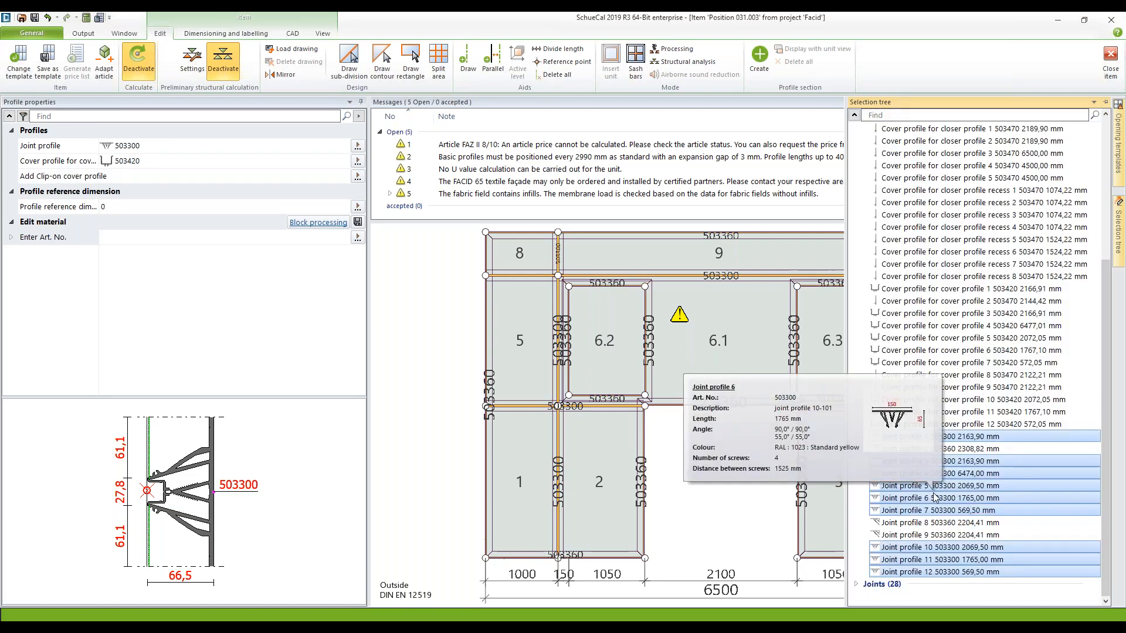
right_click(935, 497)
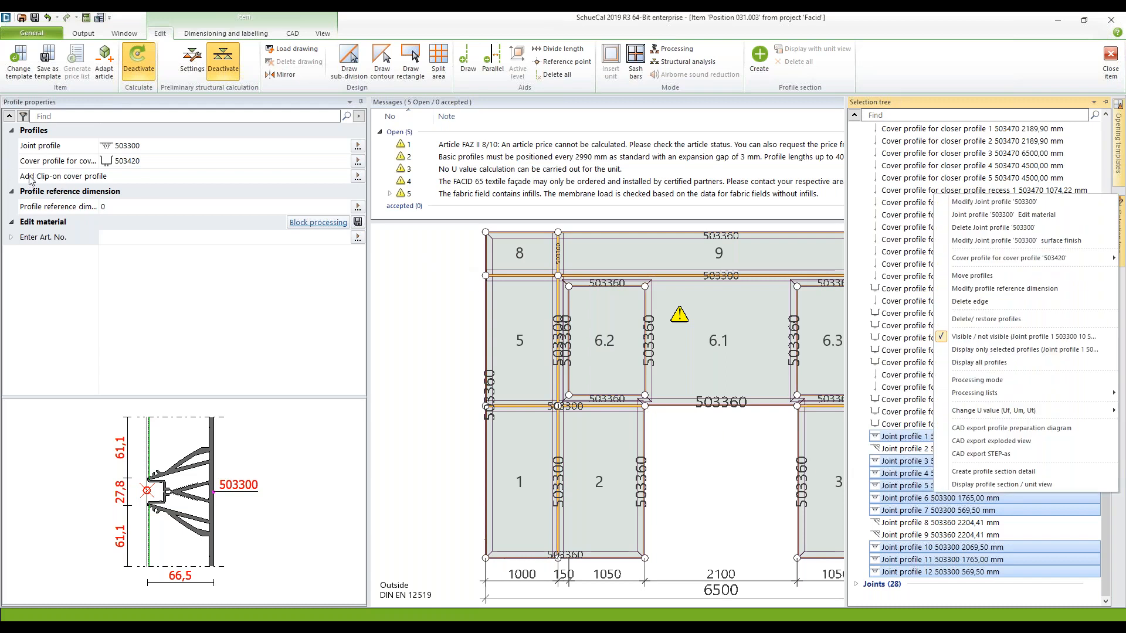
left_click(358, 177)
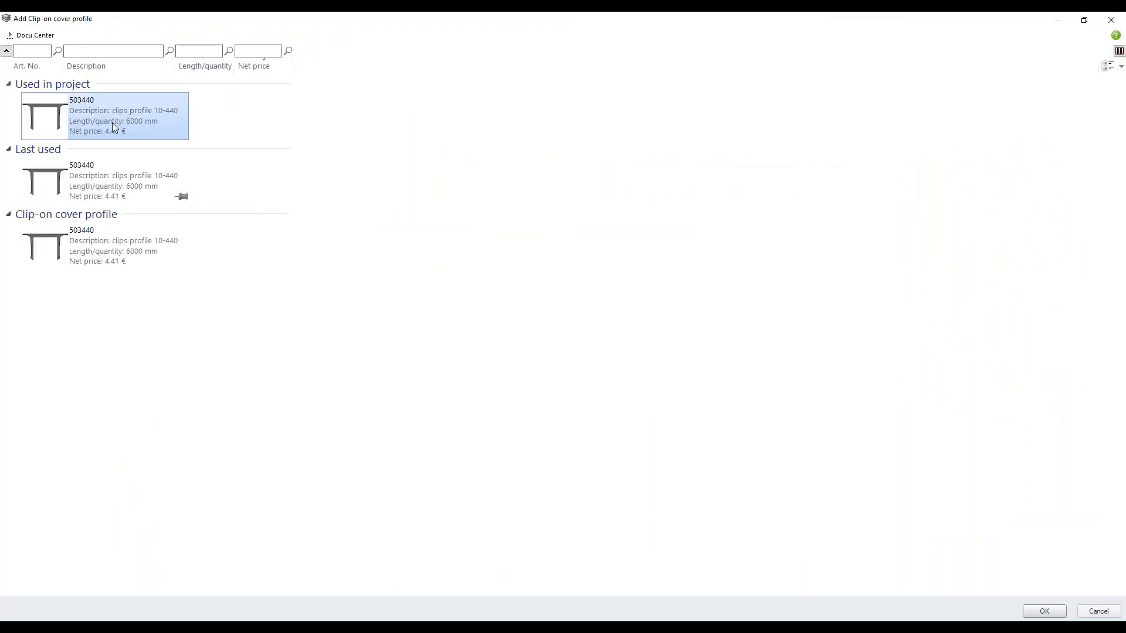
left_click(1045, 611)
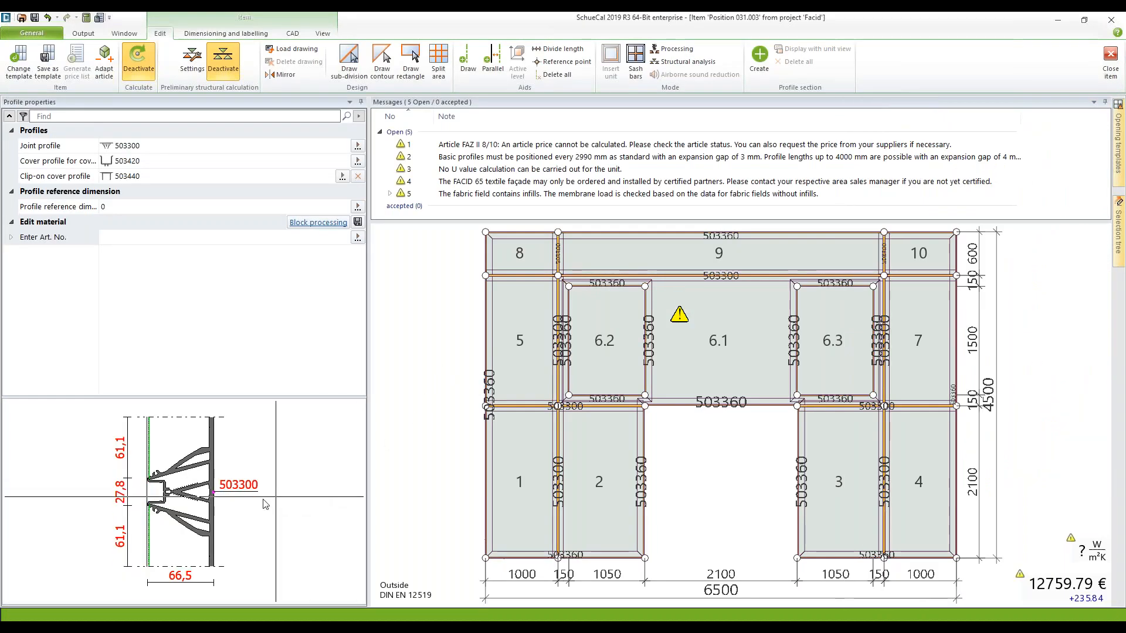
Step: Check the enlarged section of the joint profile between areas 1 and 5 with its clip-on cover profile fitted
left_click(522, 406)
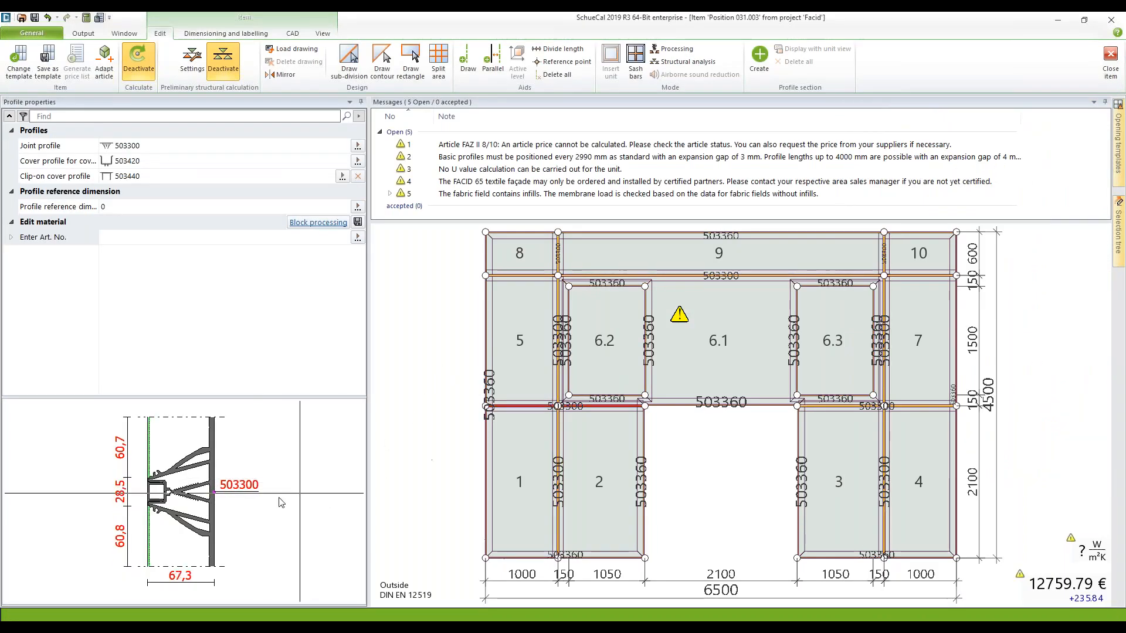
double_click(193, 501)
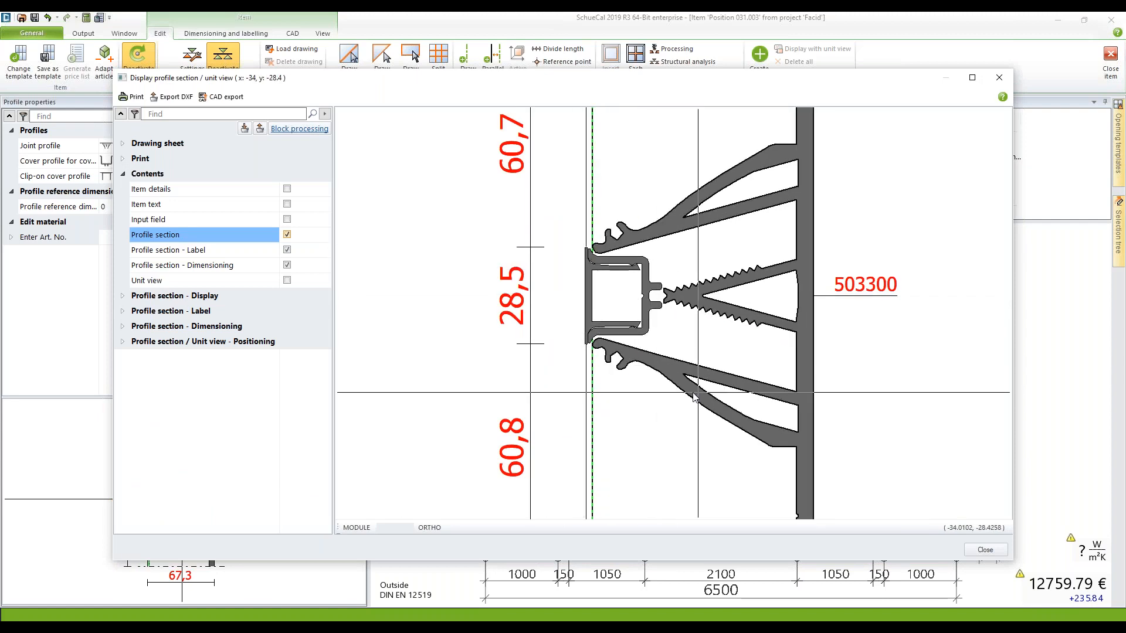
left_click(986, 550)
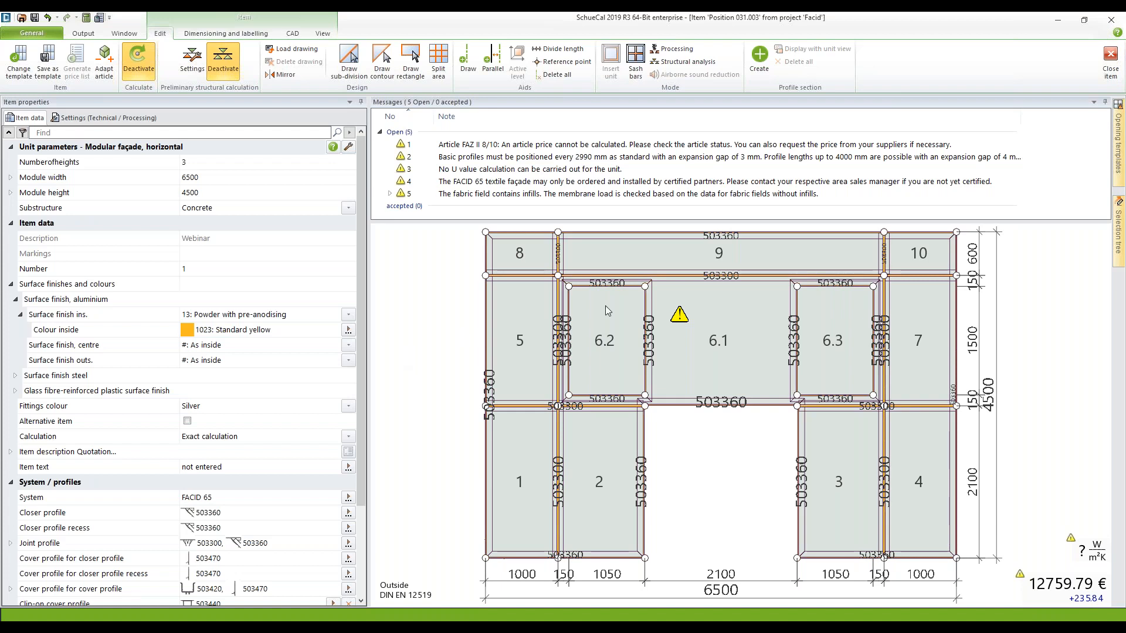
Step: Add a profile division to the joint profile below area 9, dividing profile 503300 at 2900 mm with a 3 mm expansion joint
scroll(759, 273, "up", 3)
scroll(724, 281, "down", 5)
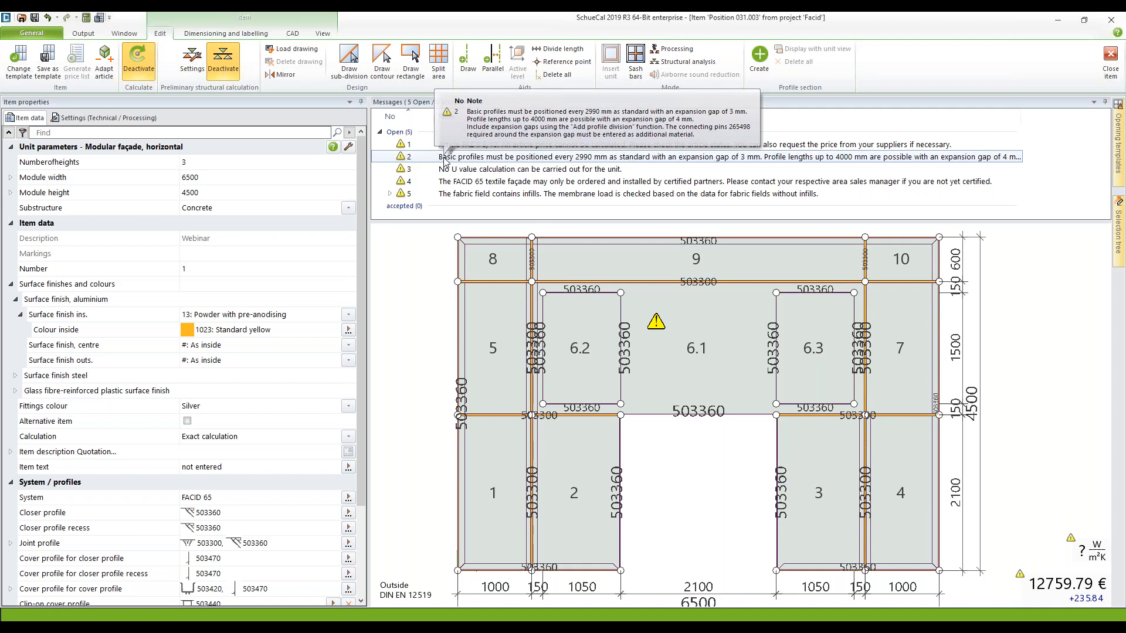
left_click(656, 283)
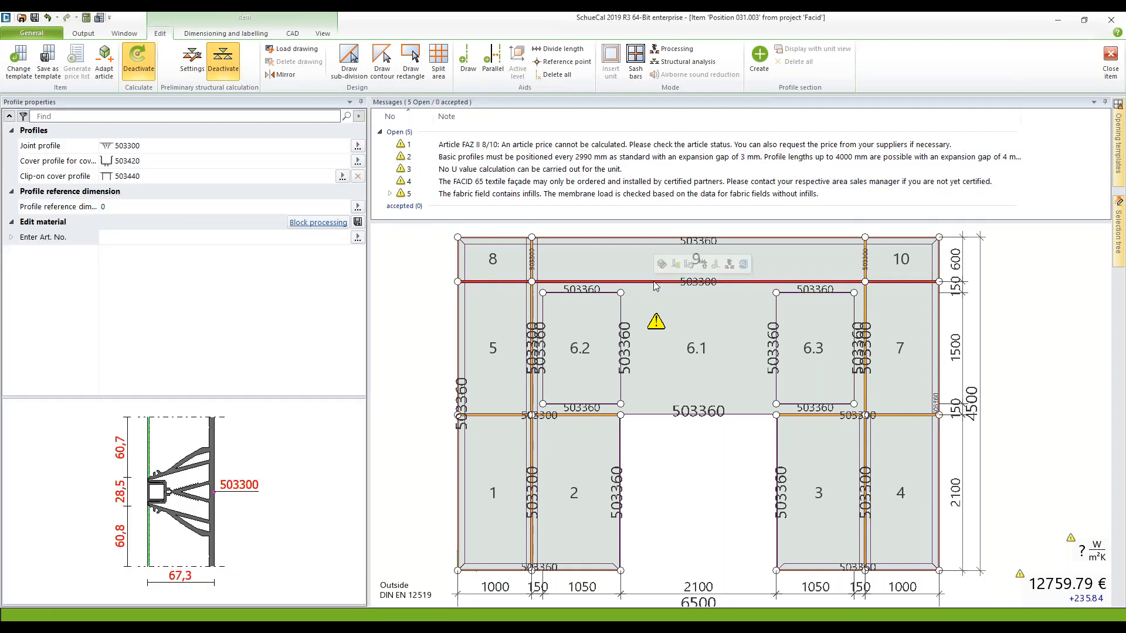
right_click(657, 286)
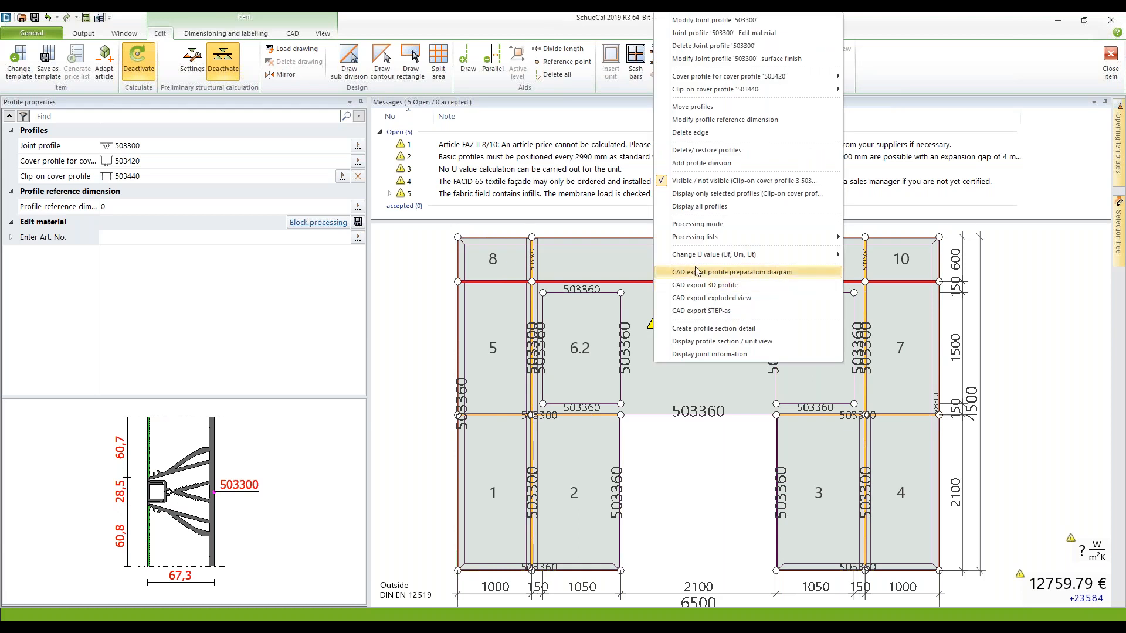
left_click(726, 167)
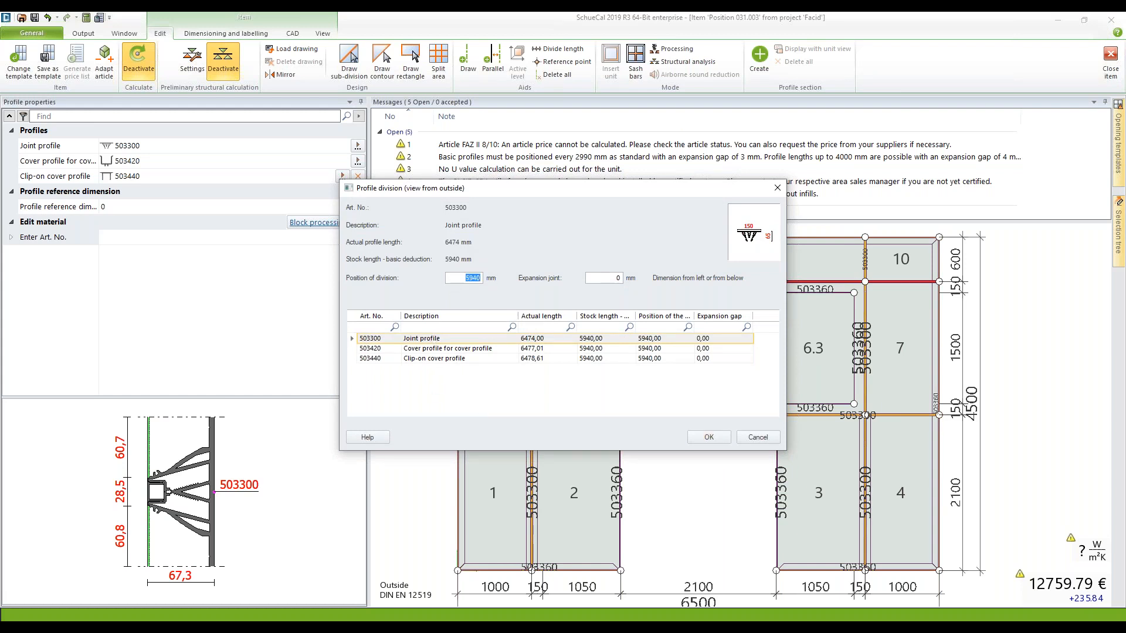
type("2900")
left_click(623, 278)
type("3")
Step: Set the division of cover profile 503420 to position 2900 mm with a 3 mm expansion joint
left_click(422, 350)
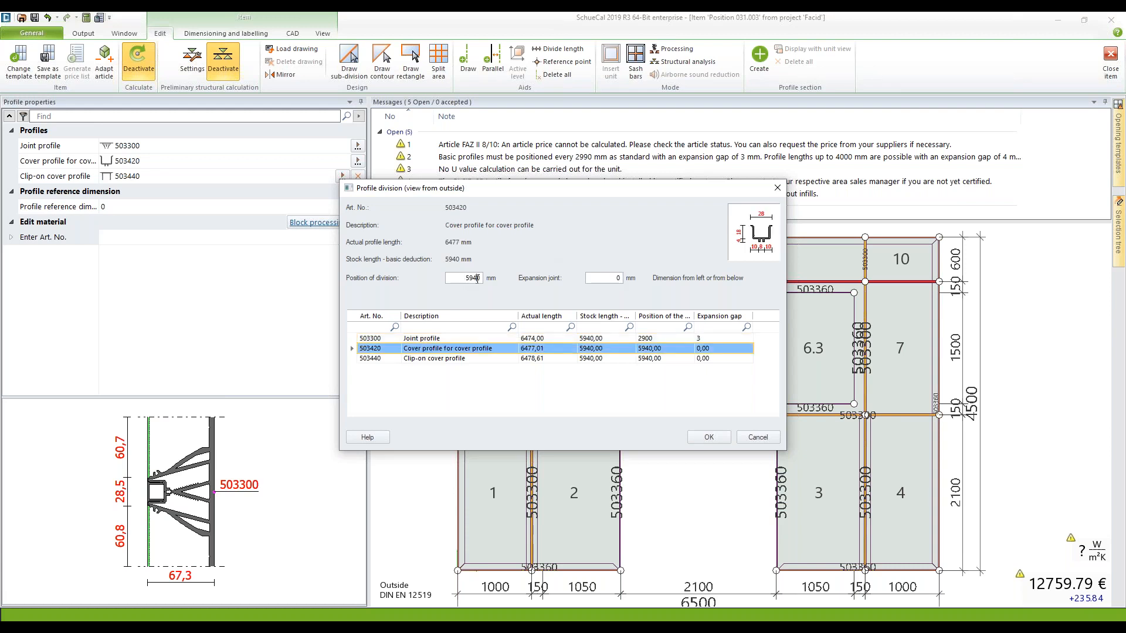
left_click_drag(462, 280, 496, 283)
type("2900")
left_click_drag(605, 278, 625, 278)
type("3")
Step: Set the division of clip-on cover profile 503440 to 2900 mm with a 3 mm expansion joint and apply the divisions
left_click(445, 359)
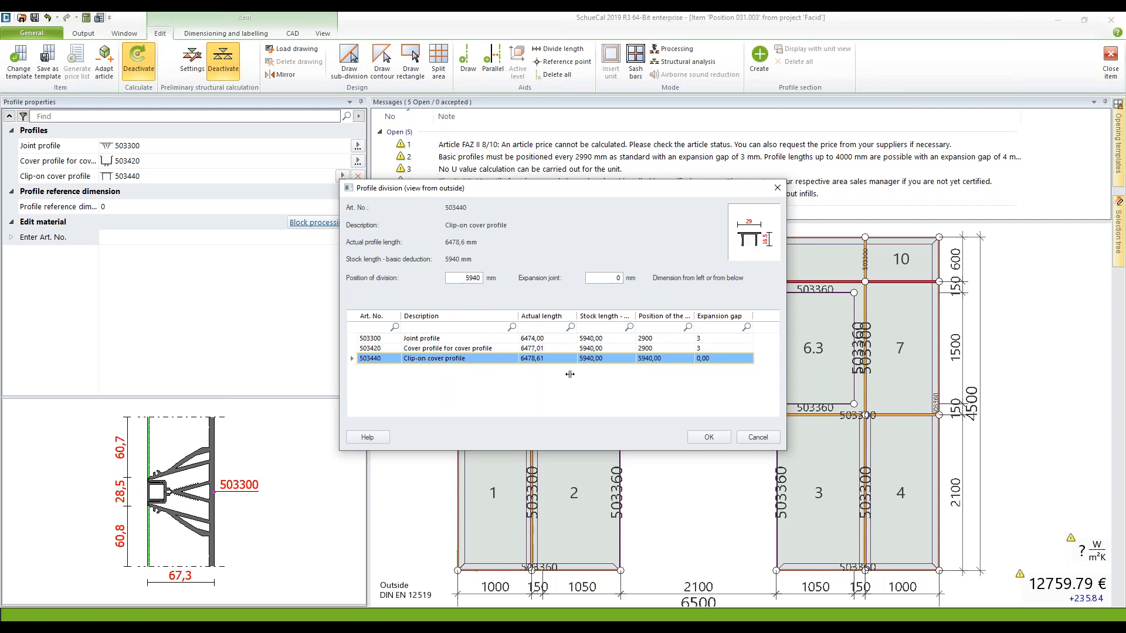
double_click(473, 278)
type("2900")
double_click(618, 278)
type("3")
left_click(704, 439)
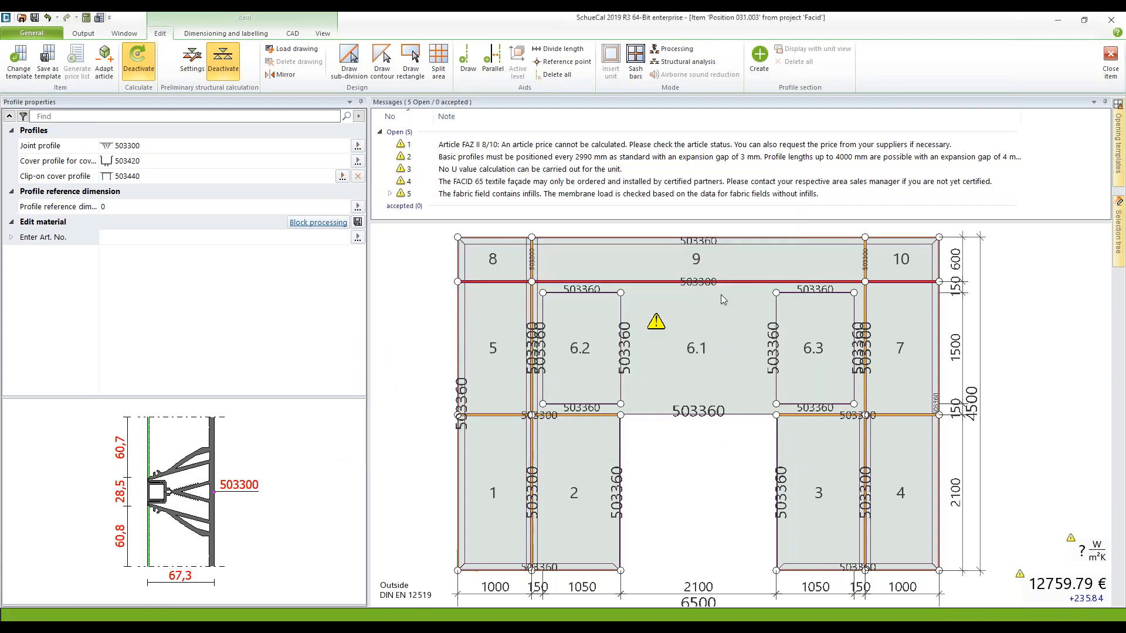
Step: Inspect the profile division on the joint profile between areas 9 and 6.1
scroll(676, 289, "up", 5)
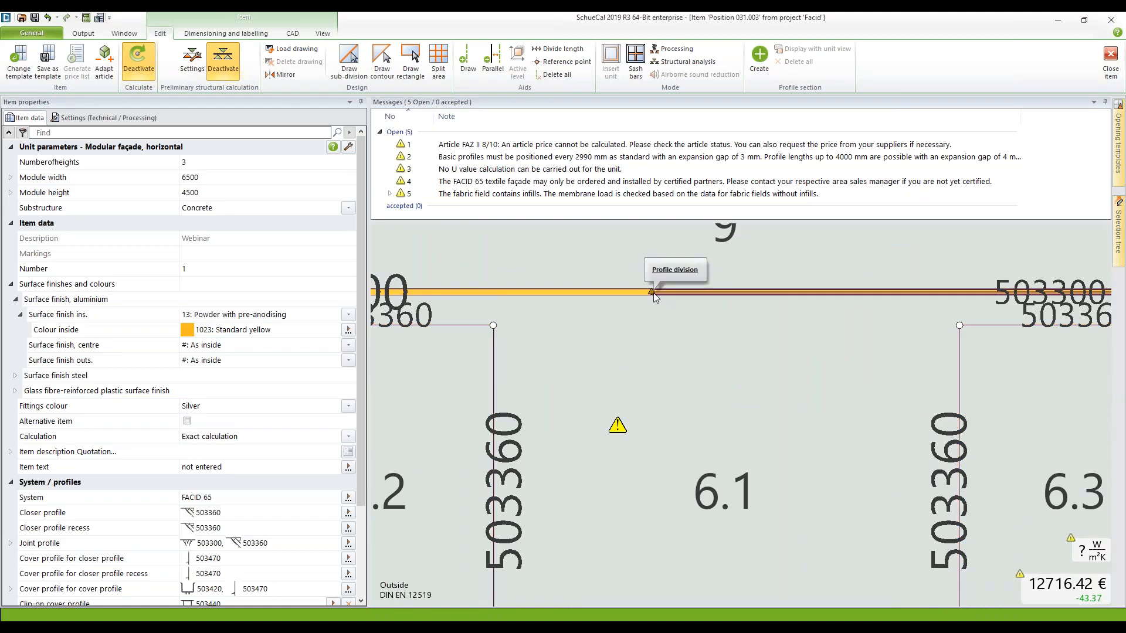
scroll(629, 273, "down", 5)
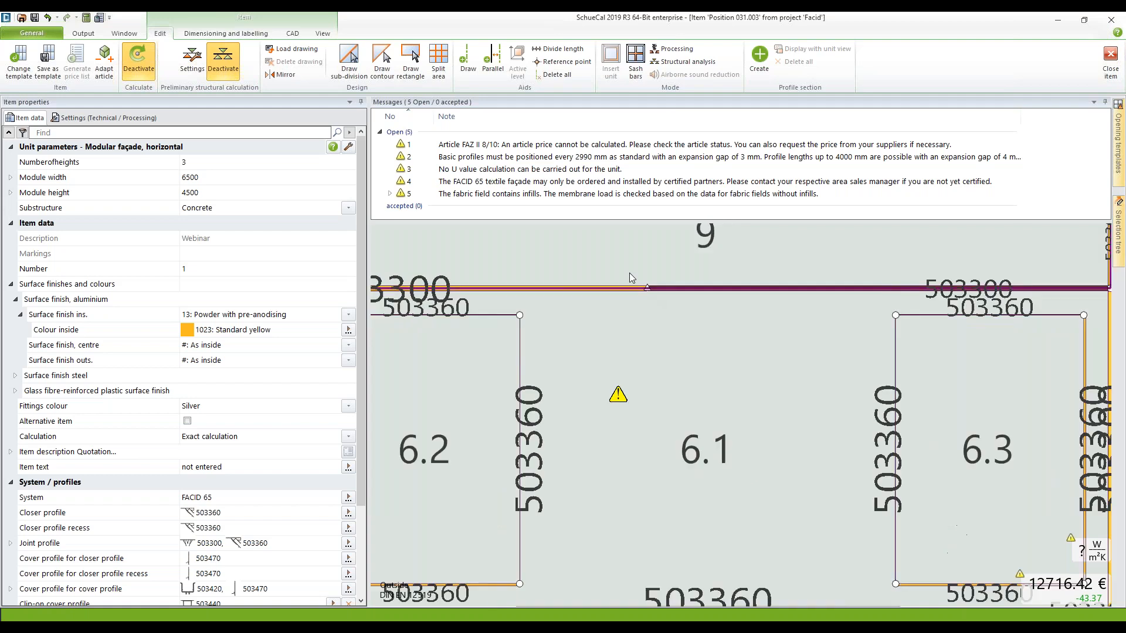
scroll(979, 290, "down", 1)
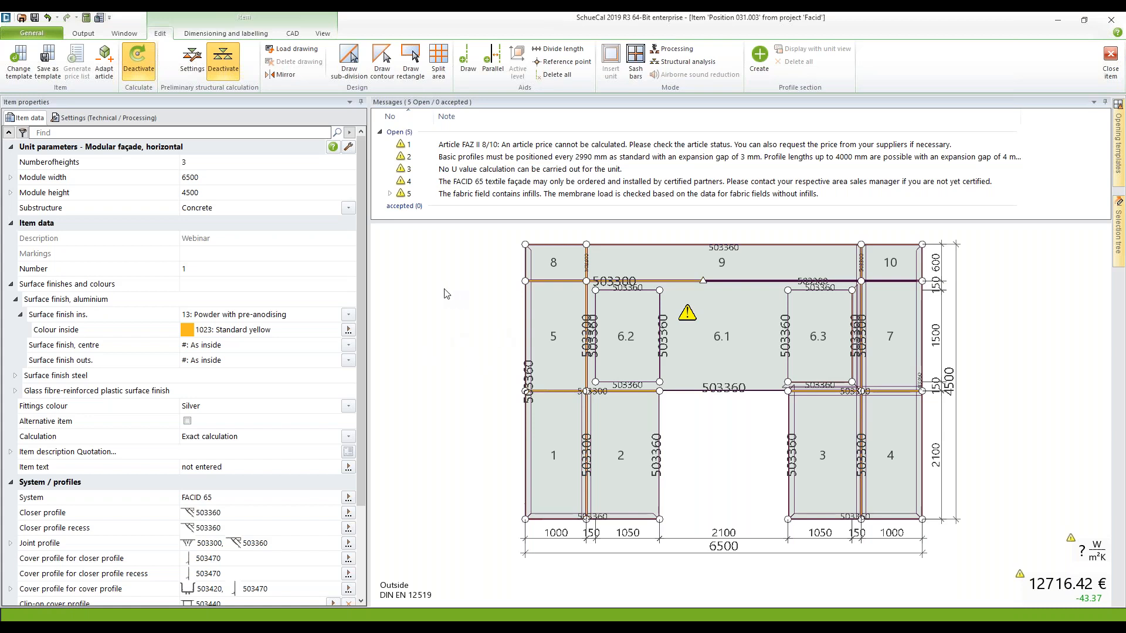
Step: Switch to the inside view and examine the details of the closer profile beside area 4 and the adjacent joint profile
right_click(1030, 328)
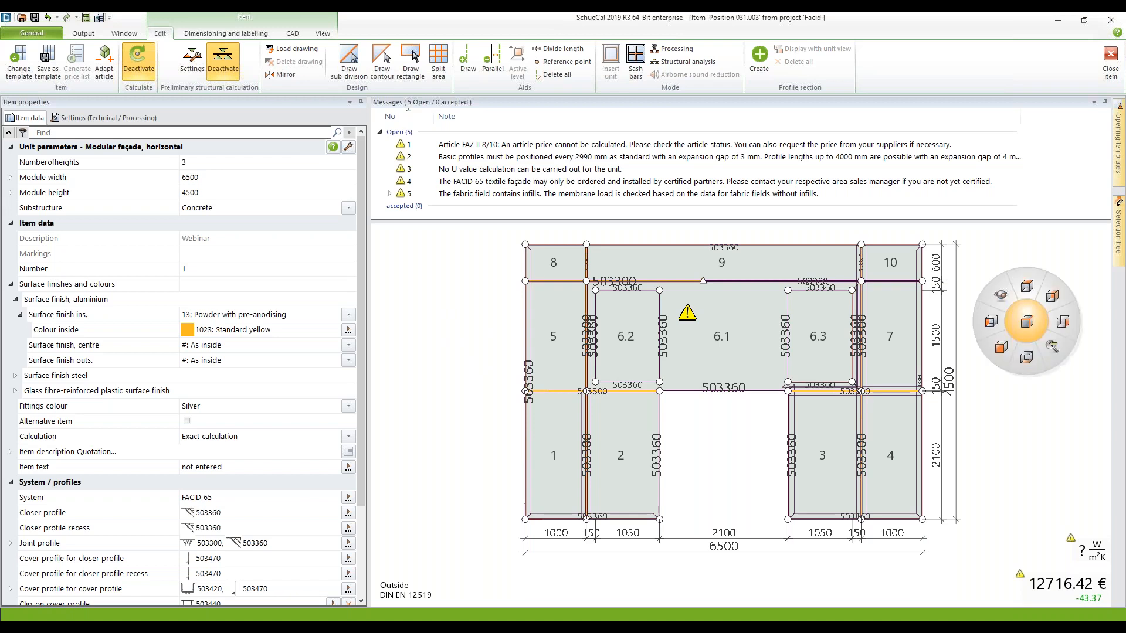
left_click(1050, 297)
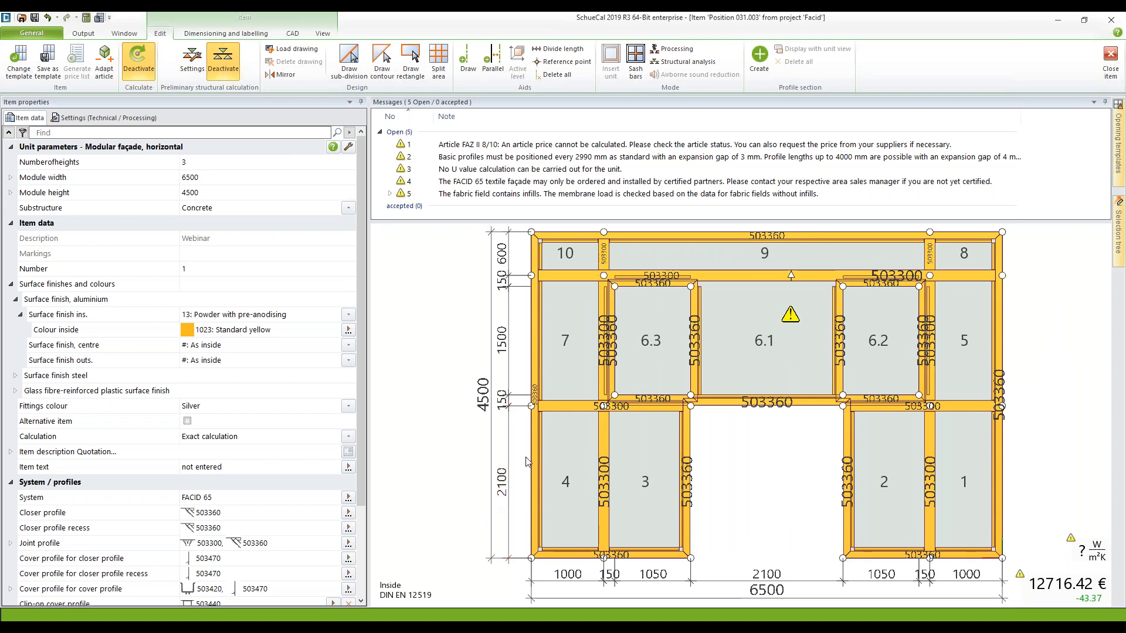
mouse_move(535, 452)
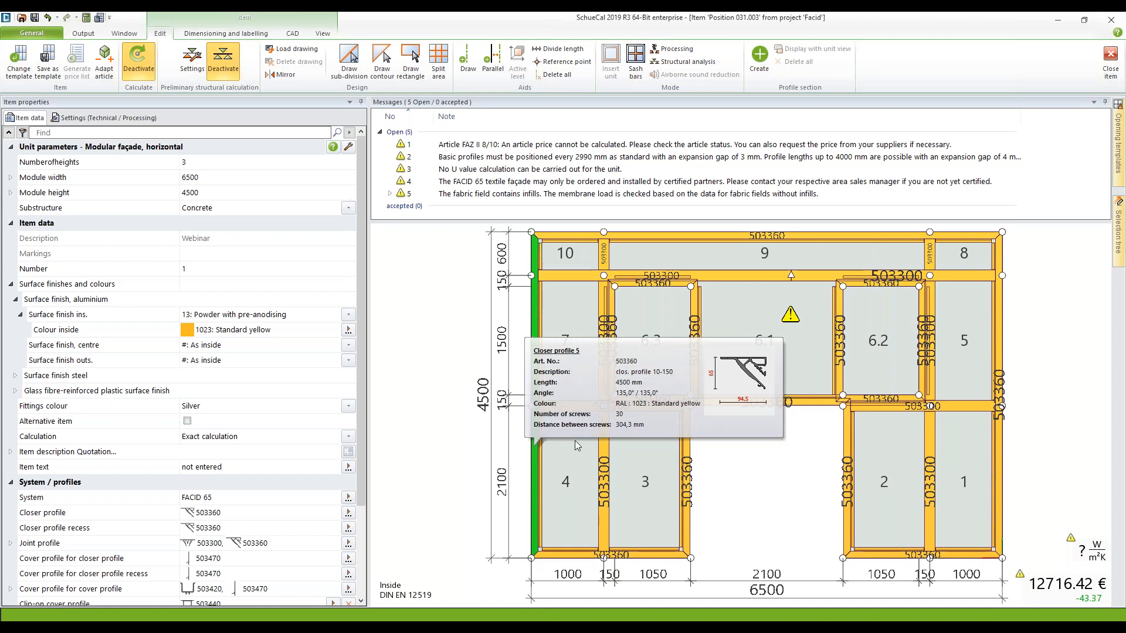
left_click(604, 455)
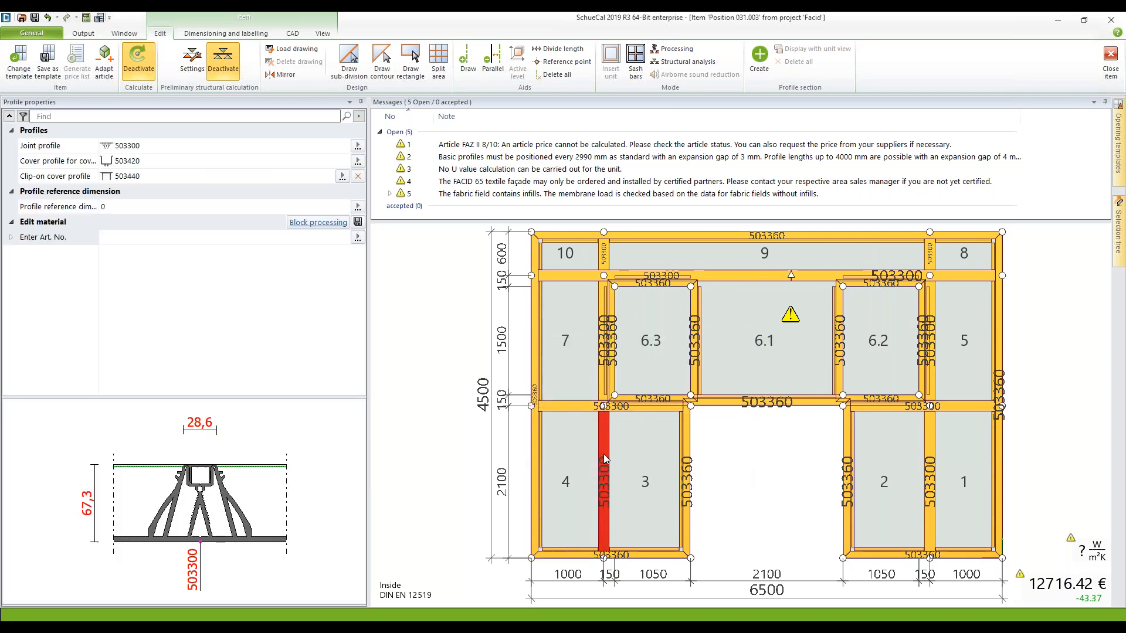
mouse_move(606, 454)
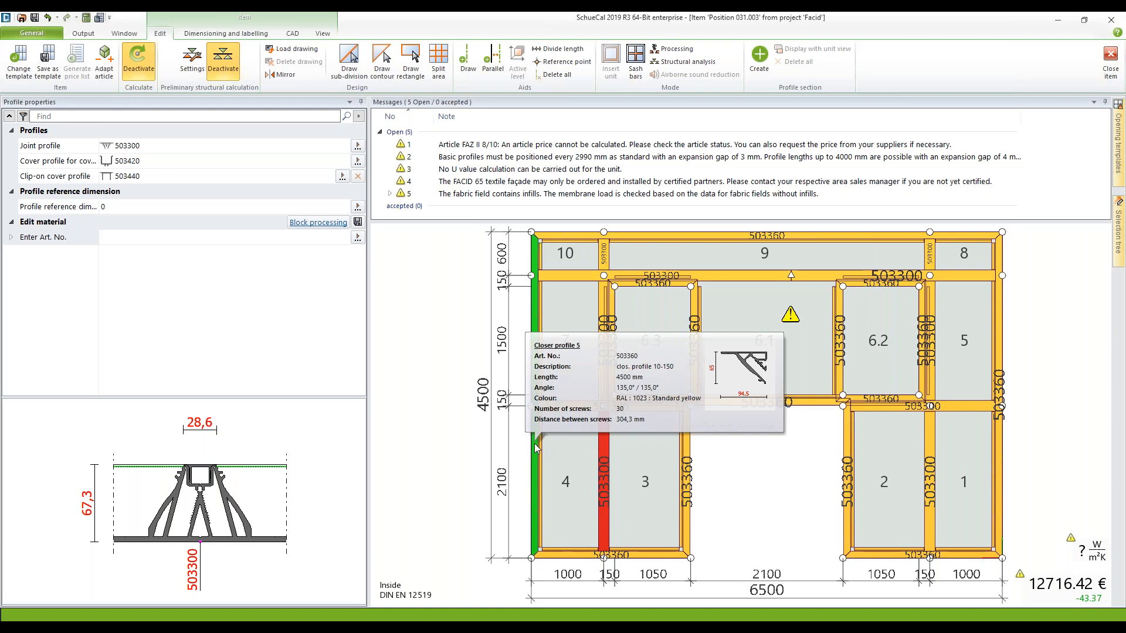
Step: Deselect the profile and set the module's substructure to Steel in the unit parameters
left_click(456, 380)
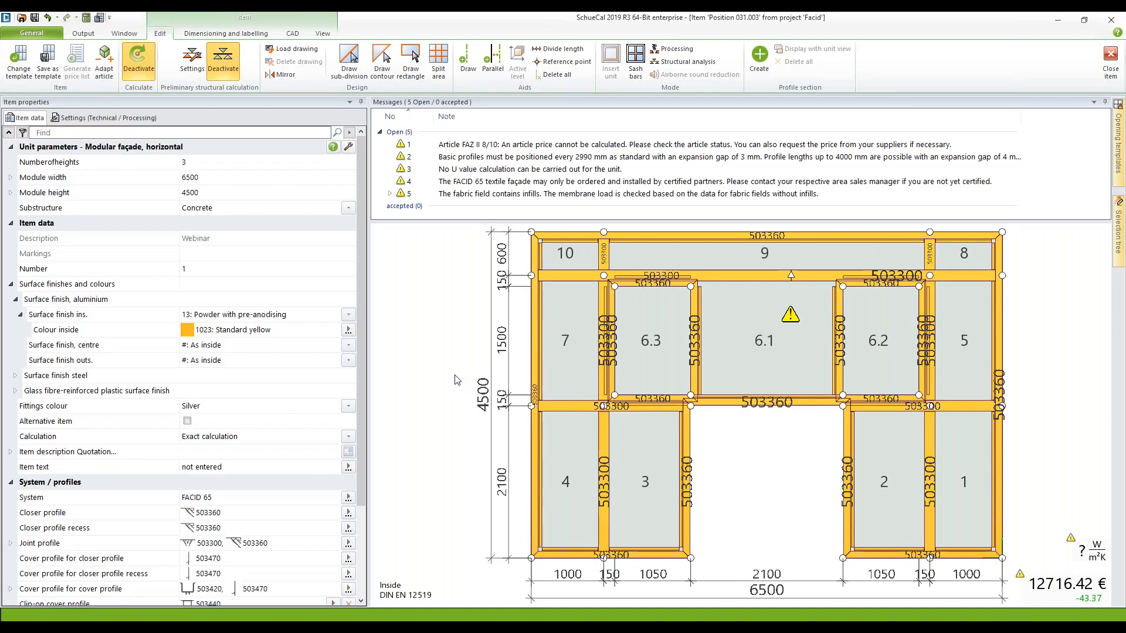
left_click(349, 207)
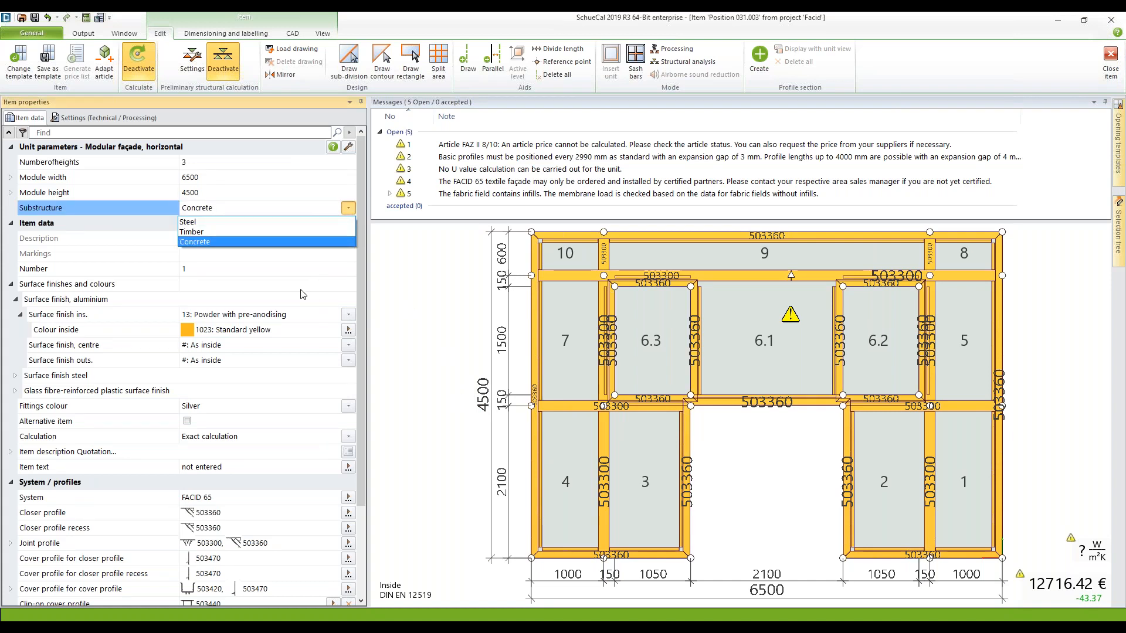
left_click(243, 222)
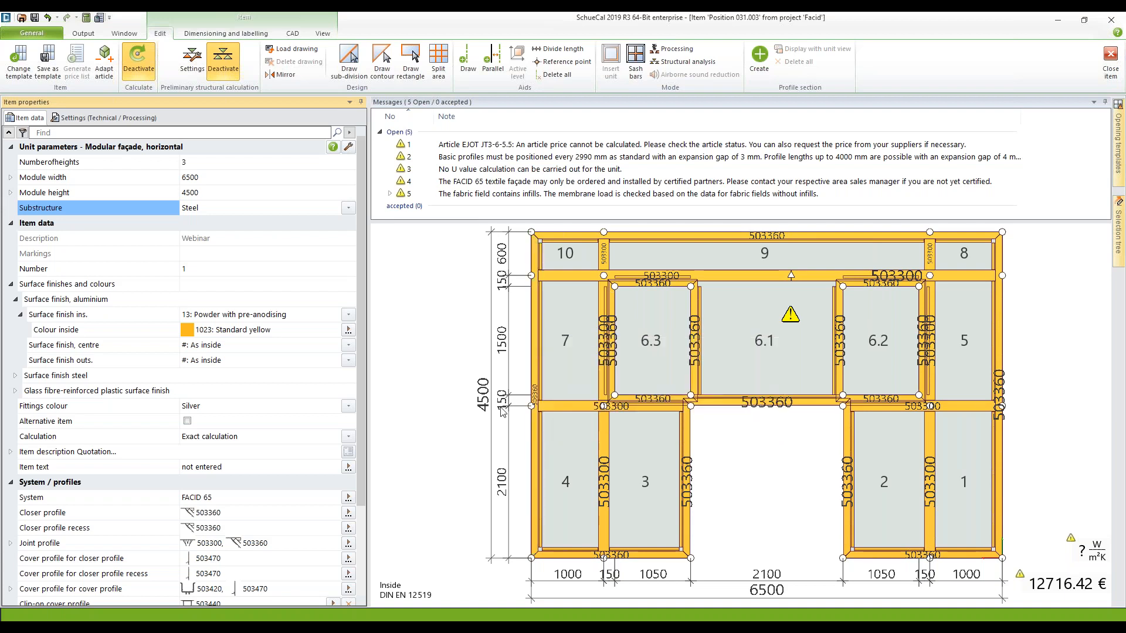
Step: Open the article management in the master data, view its article categories and close it without changes
left_click(36, 33)
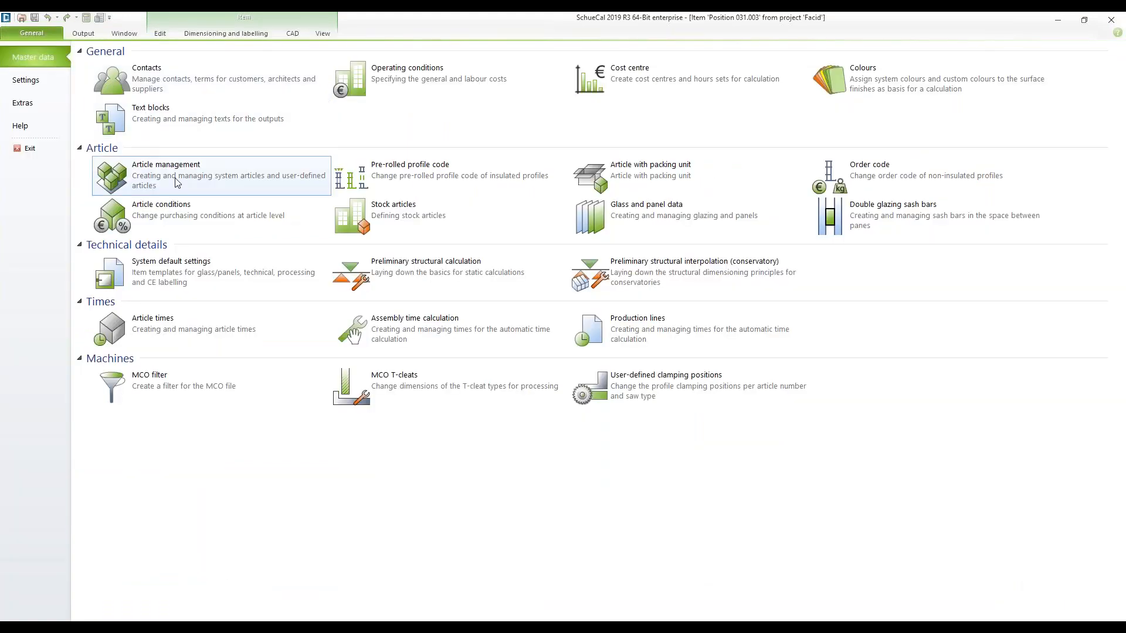
left_click(178, 183)
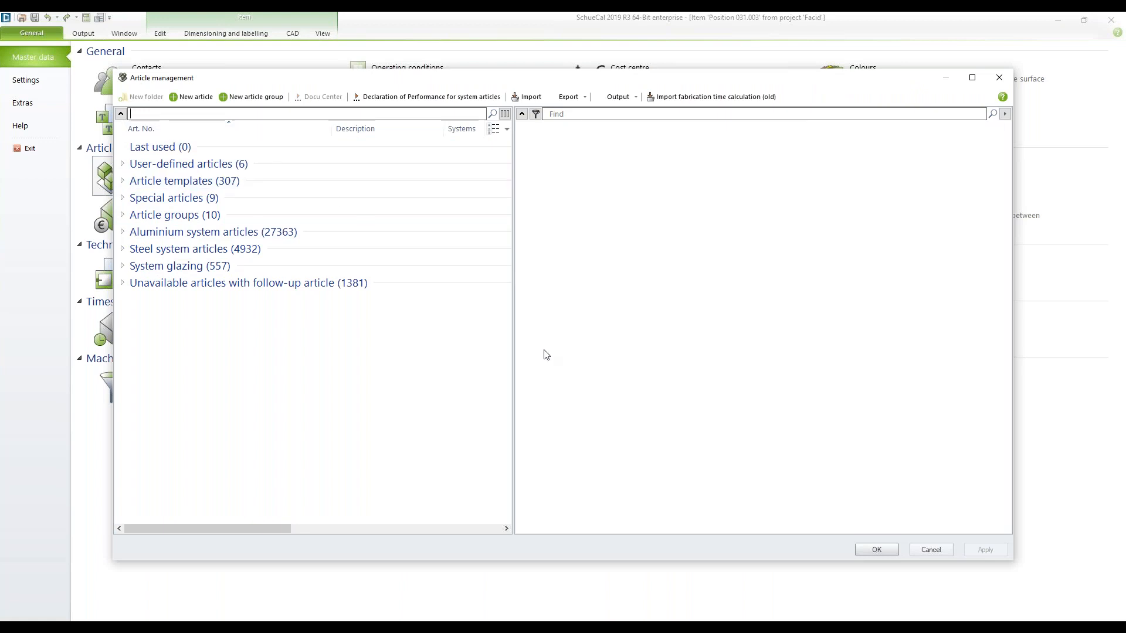
left_click(922, 549)
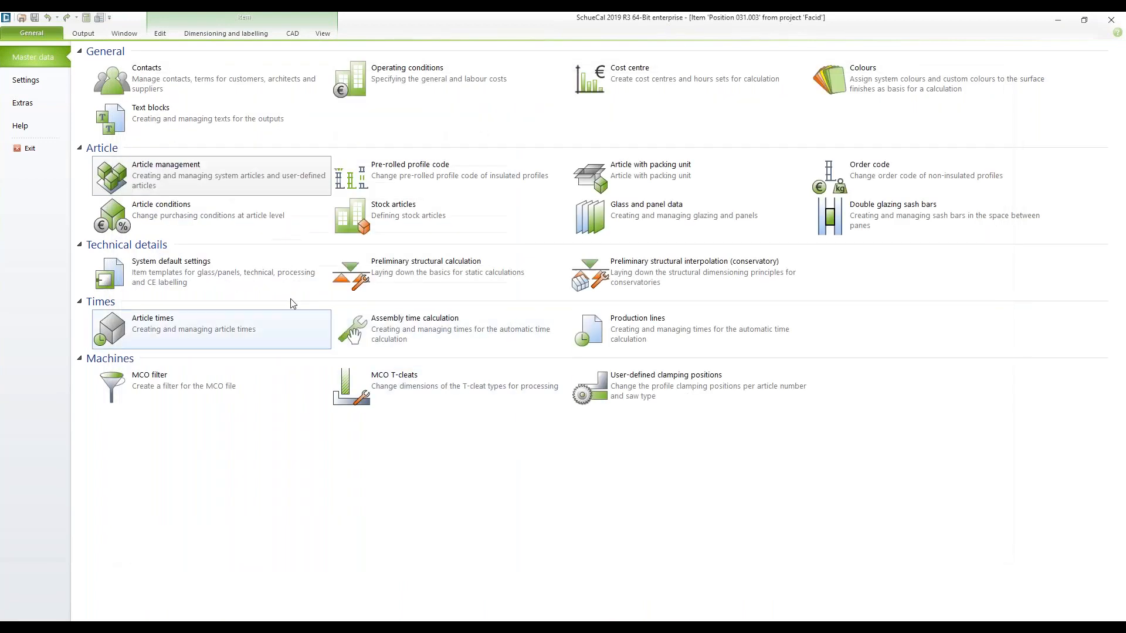
Step: Return to the façade item and switch its drawing to the outside view
left_click(213, 22)
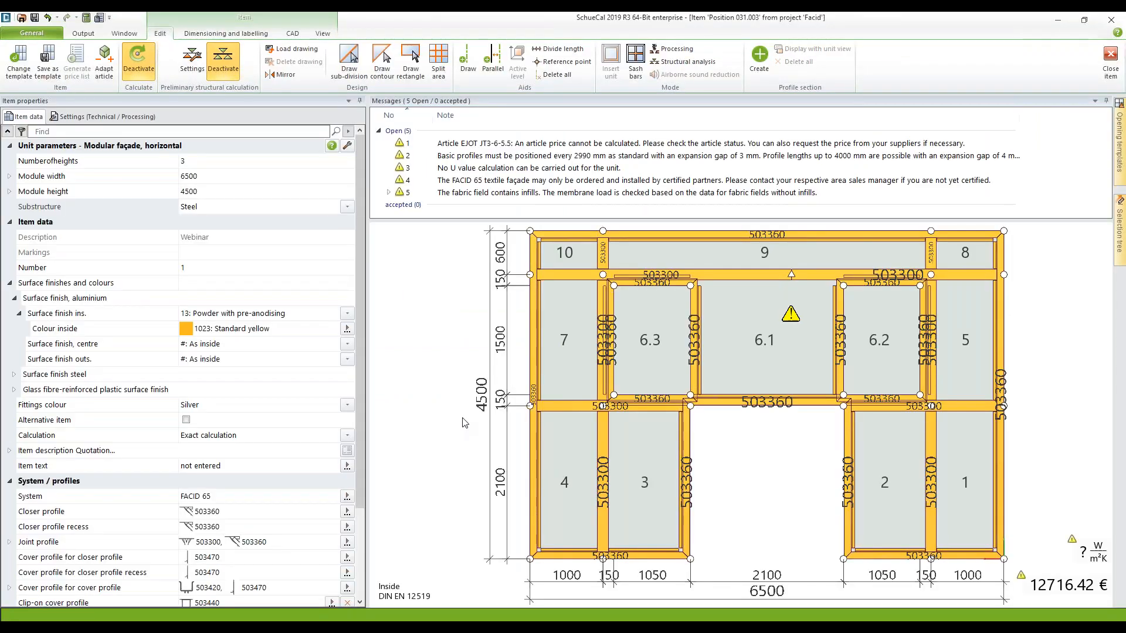
right_click(440, 365)
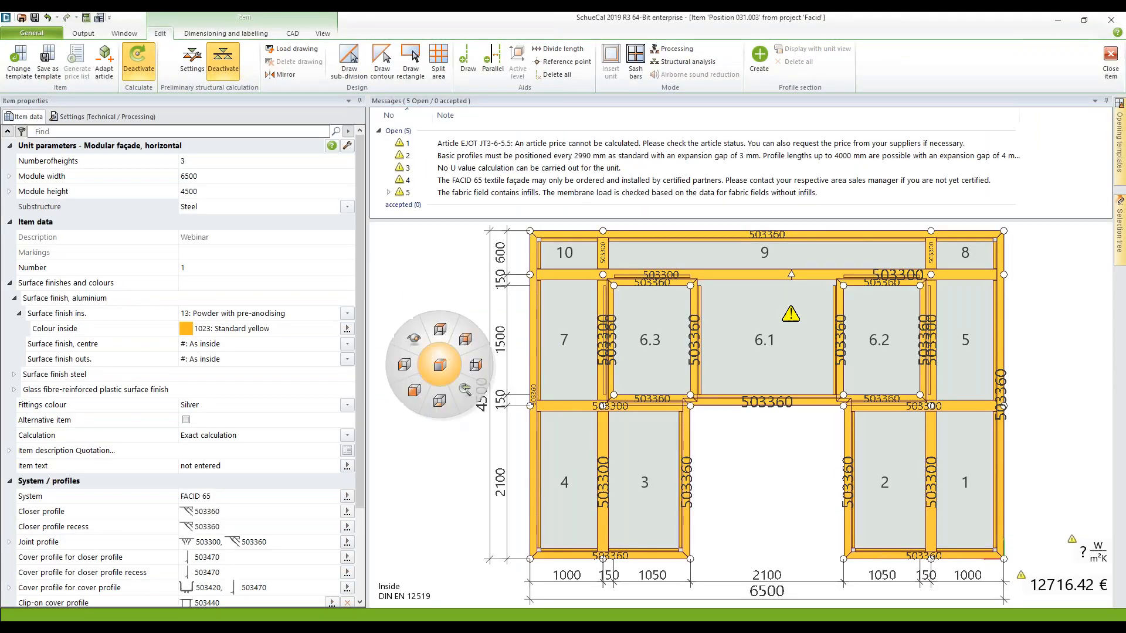
left_click(420, 397)
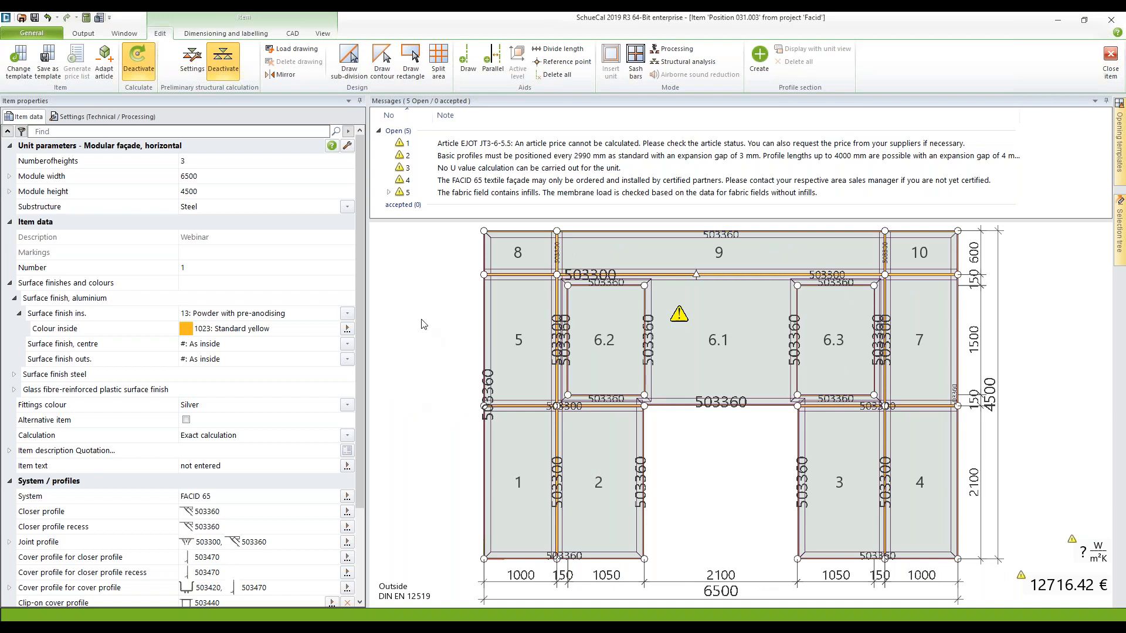
Step: Generate the fabric assembly list for the item with price and drawing included
left_click(91, 36)
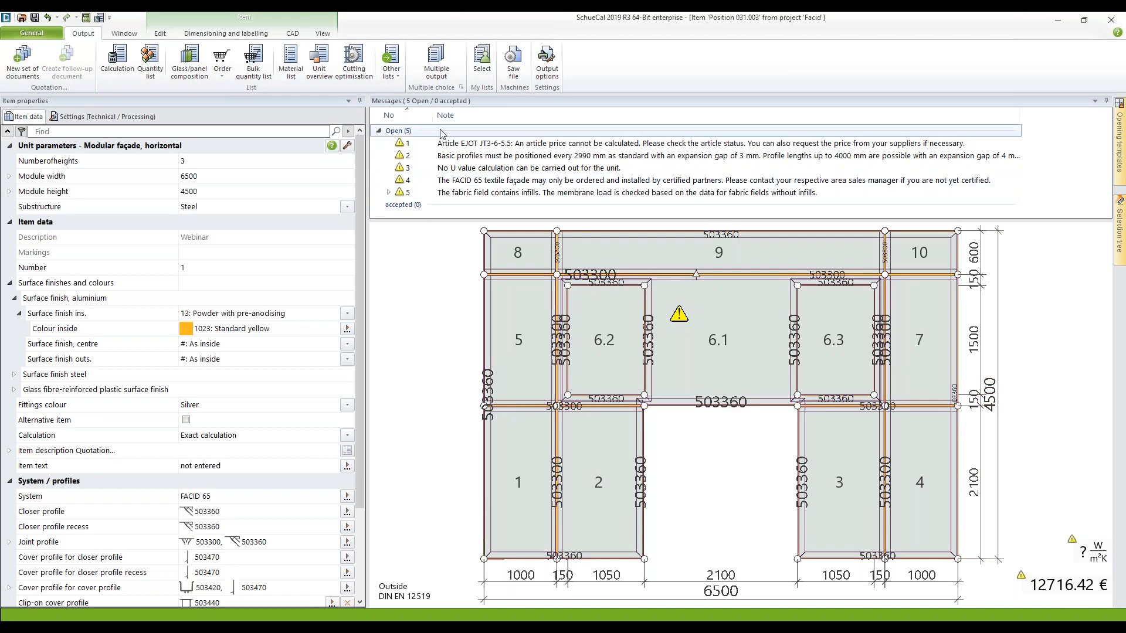
left_click(398, 76)
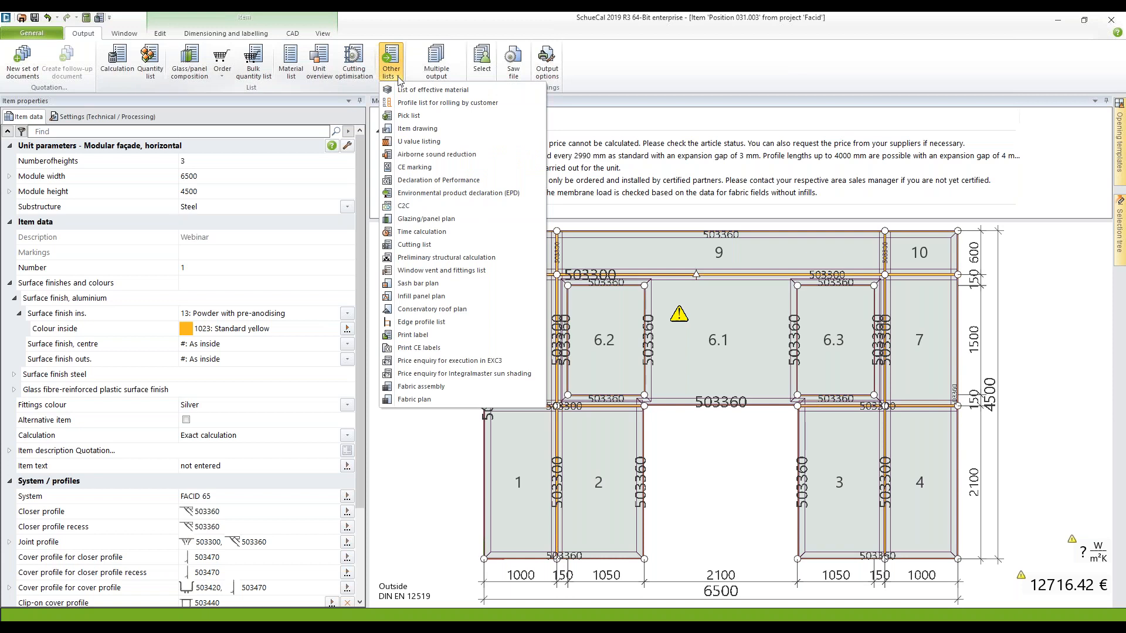
left_click(421, 386)
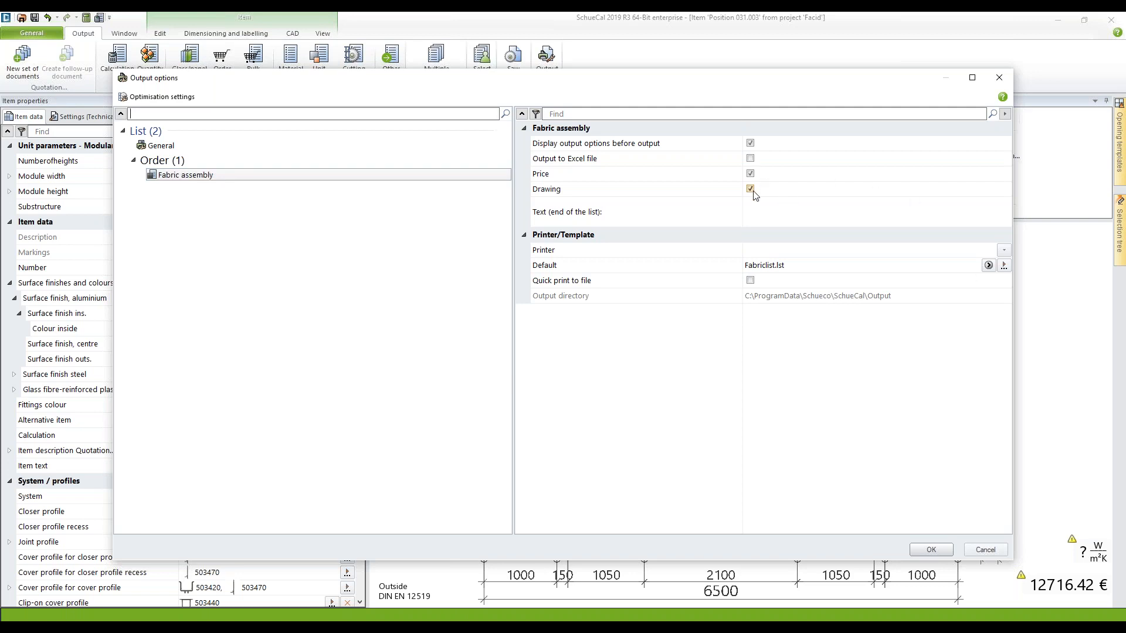
left_click(931, 556)
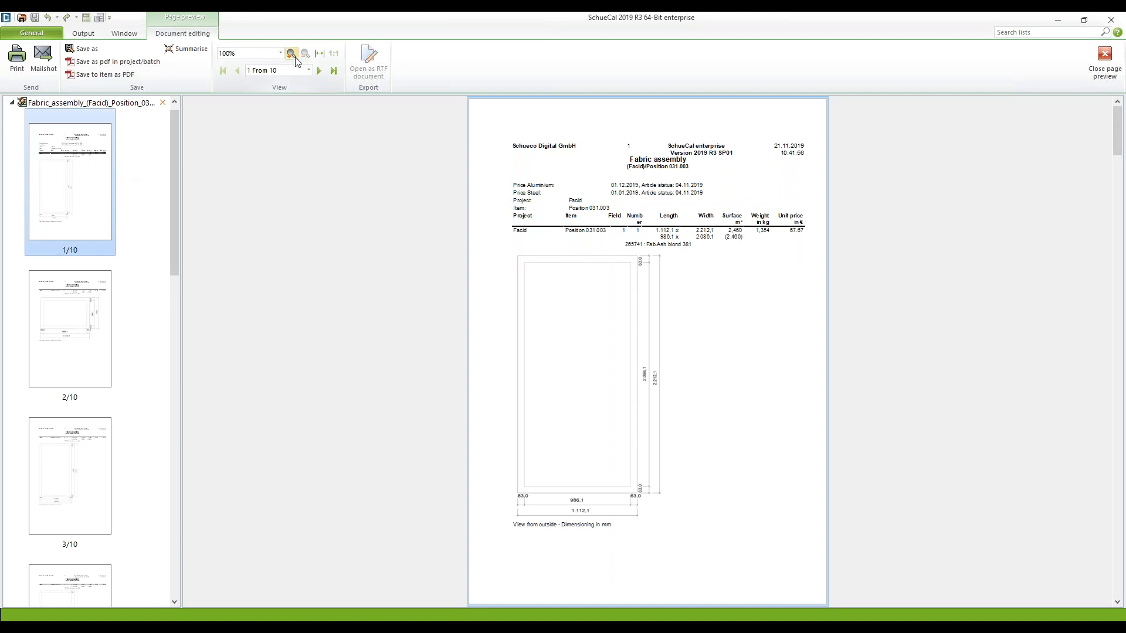
Step: Examine the fabric sizes and dimensioned drawings in the fabric assembly list at 200% and close the page preview
left_click(291, 53)
scroll(607, 316, "down", 3)
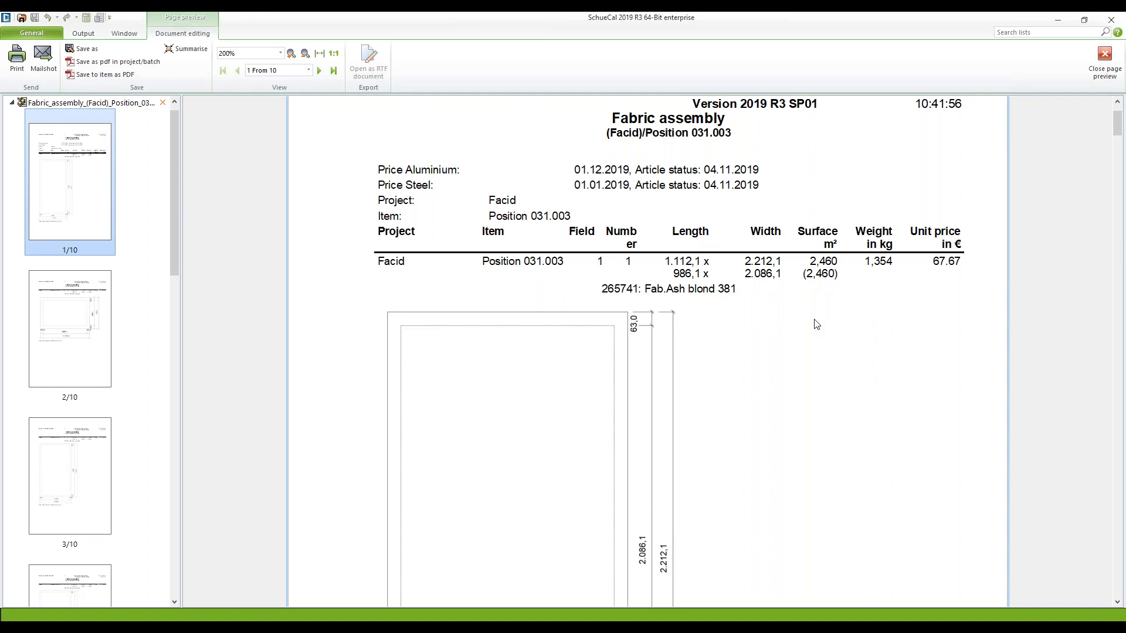
scroll(817, 324, "down", 3)
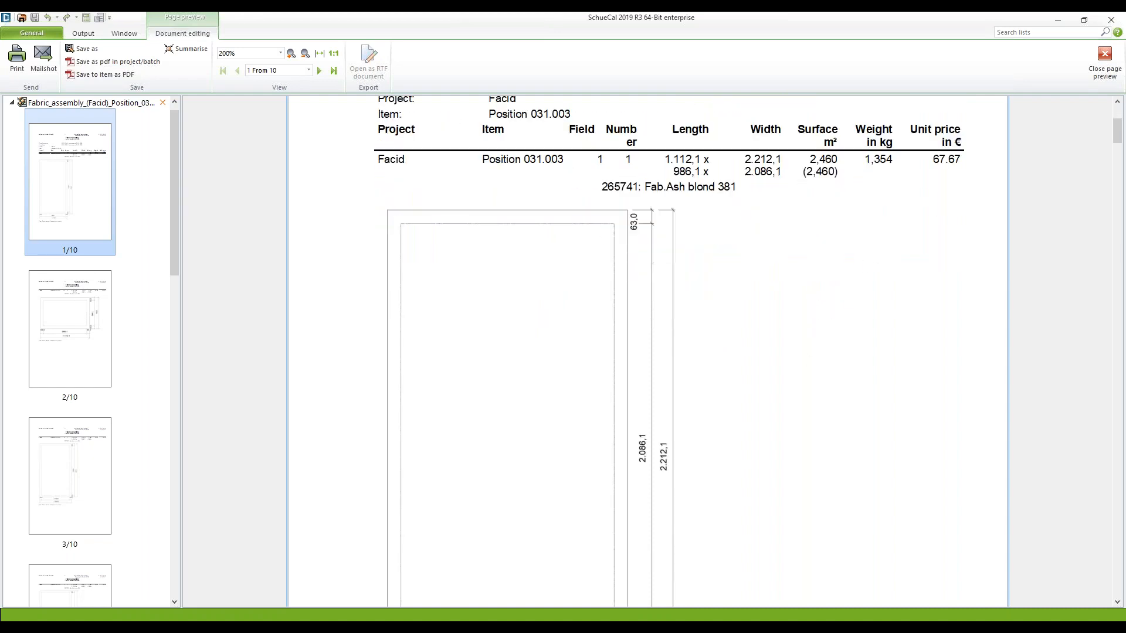
scroll(801, 357, "down", 3)
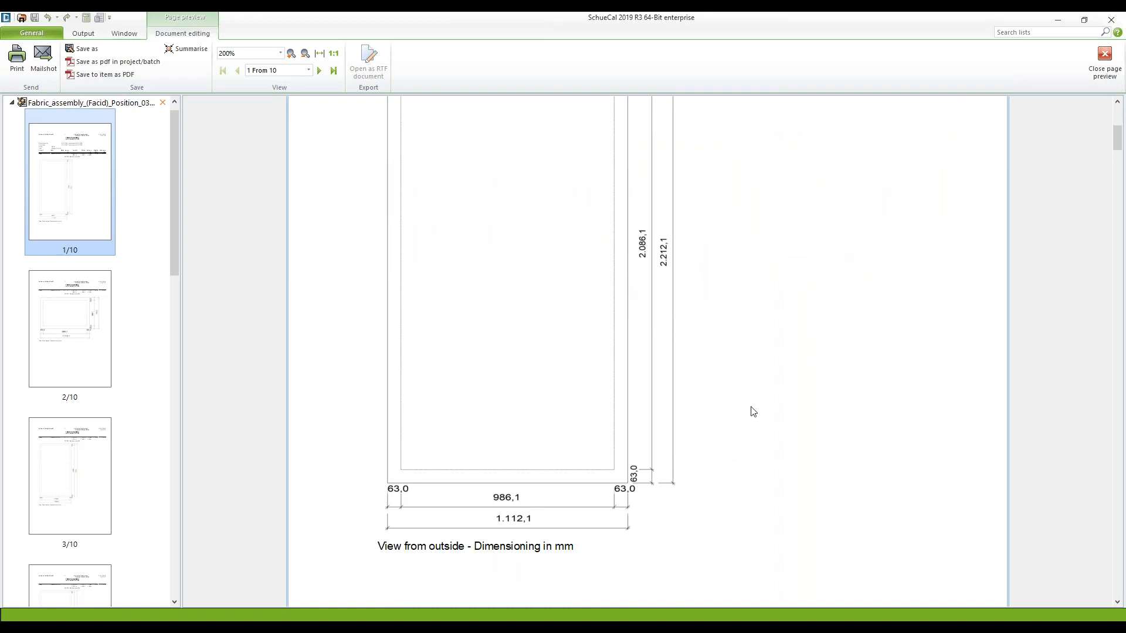
scroll(753, 413, "down", 3)
scroll(752, 413, "down", 8)
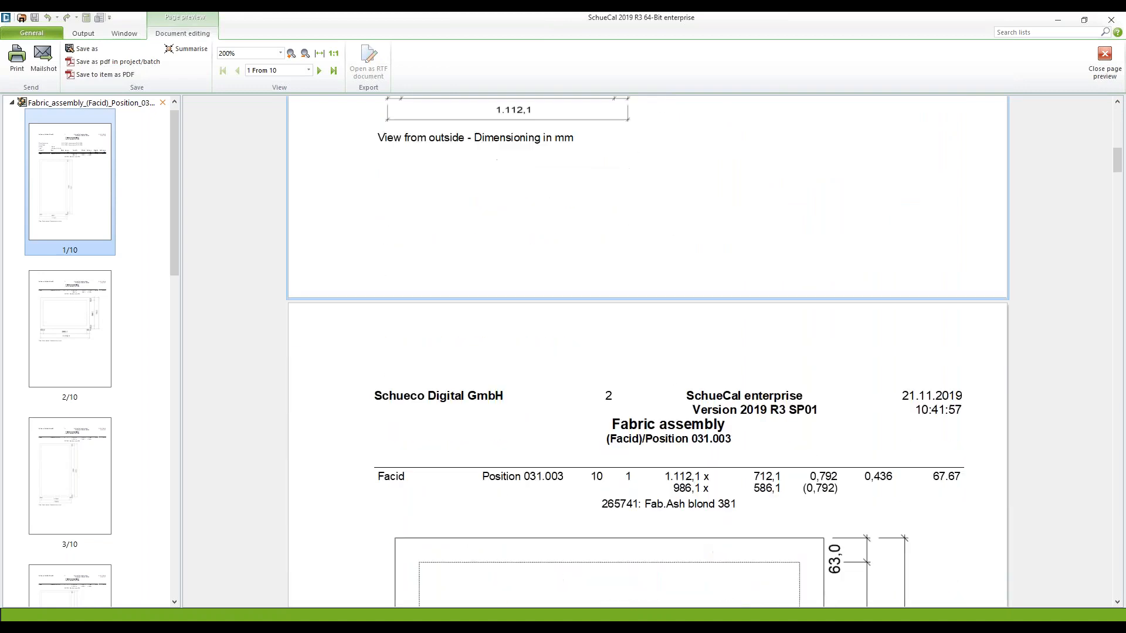
scroll(753, 410, "down", 3)
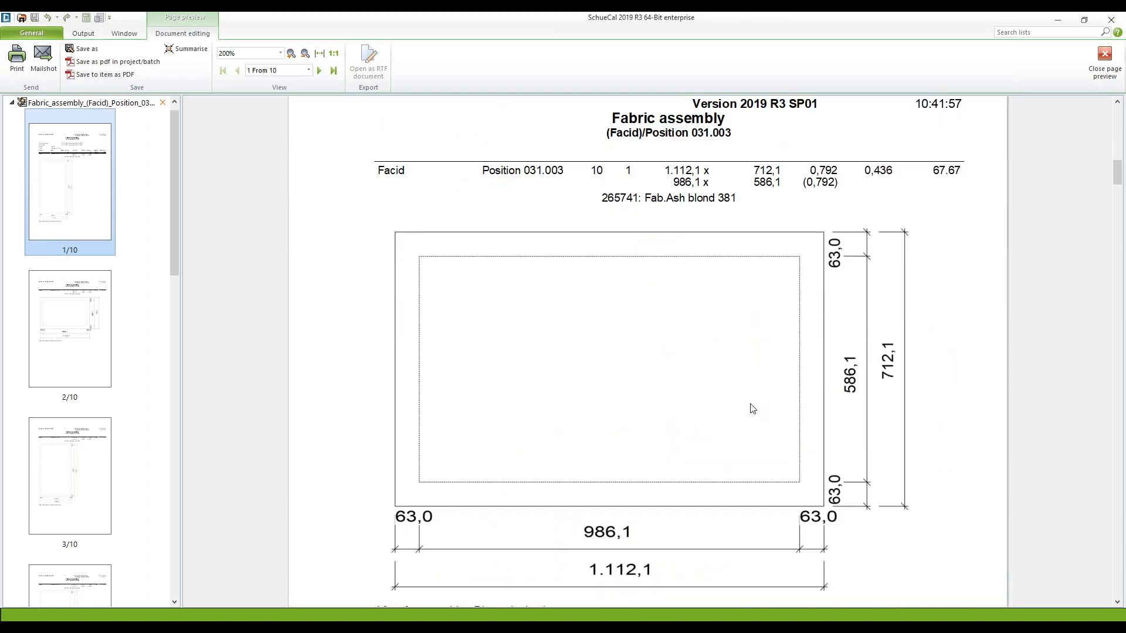
scroll(753, 409, "down", 14)
scroll(761, 405, "down", 3)
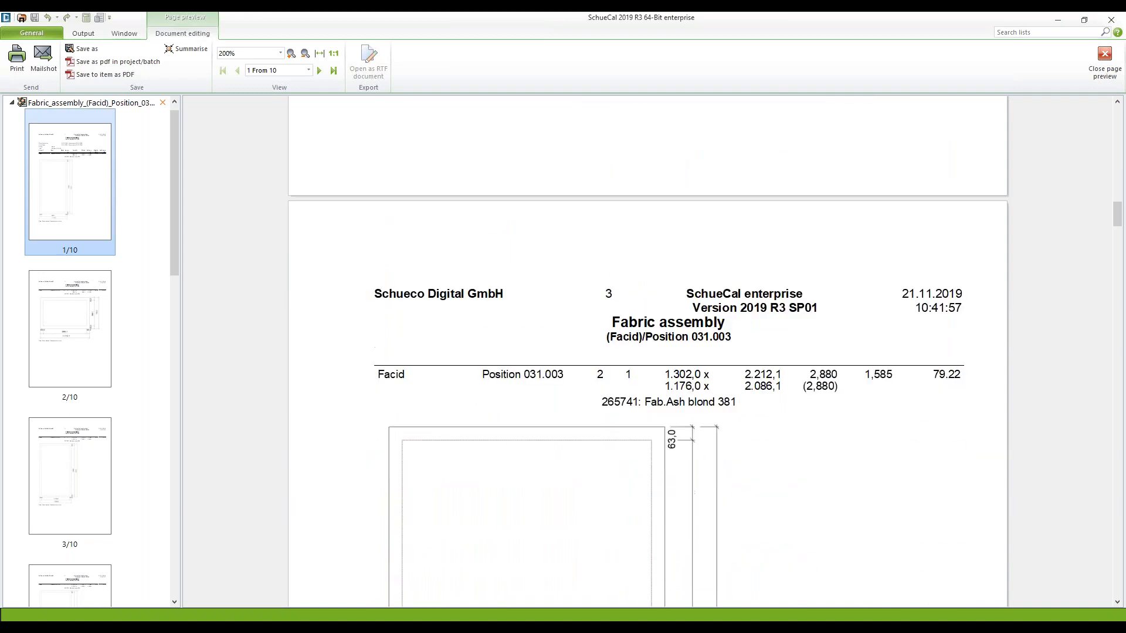
left_click(1105, 57)
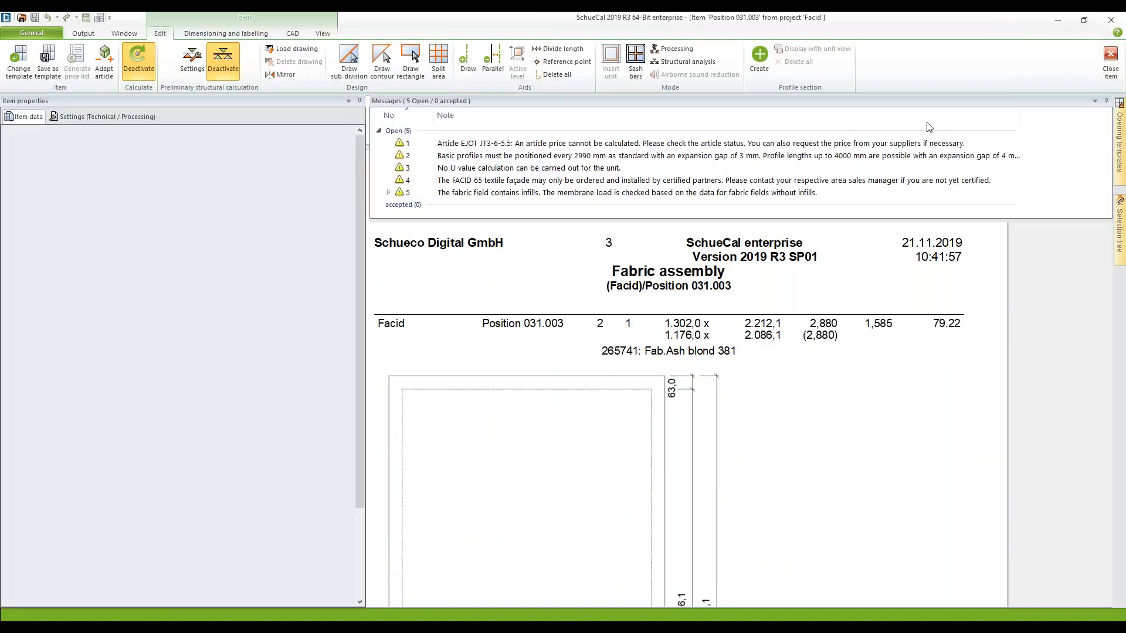
Step: Generate the fabric plan for the item with 4 fabrics per page
left_click(82, 35)
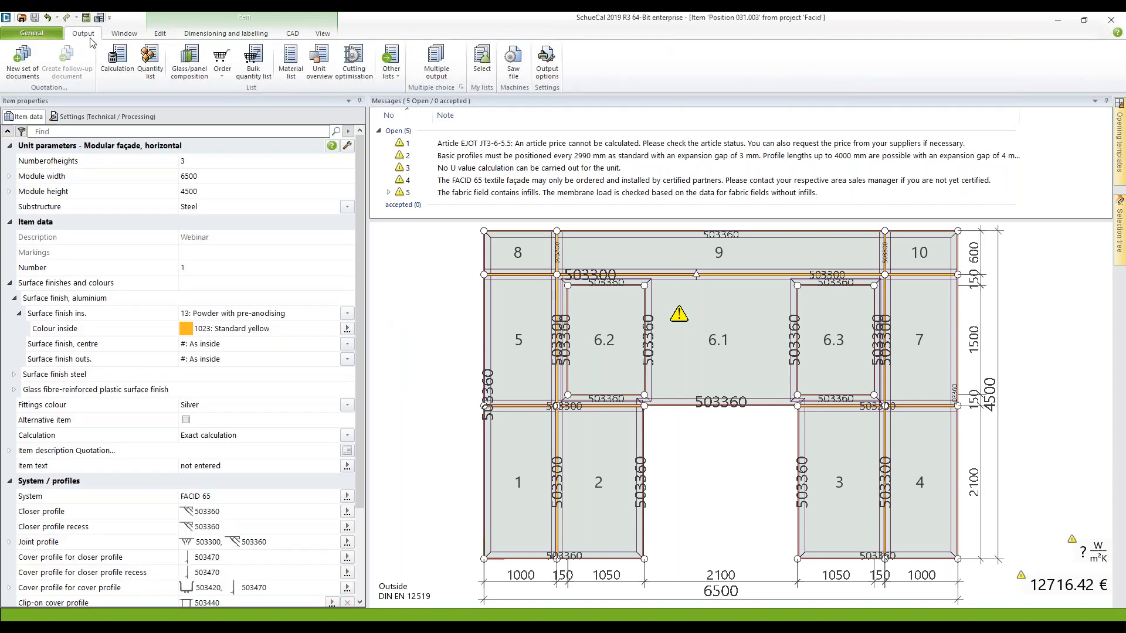
left_click(399, 77)
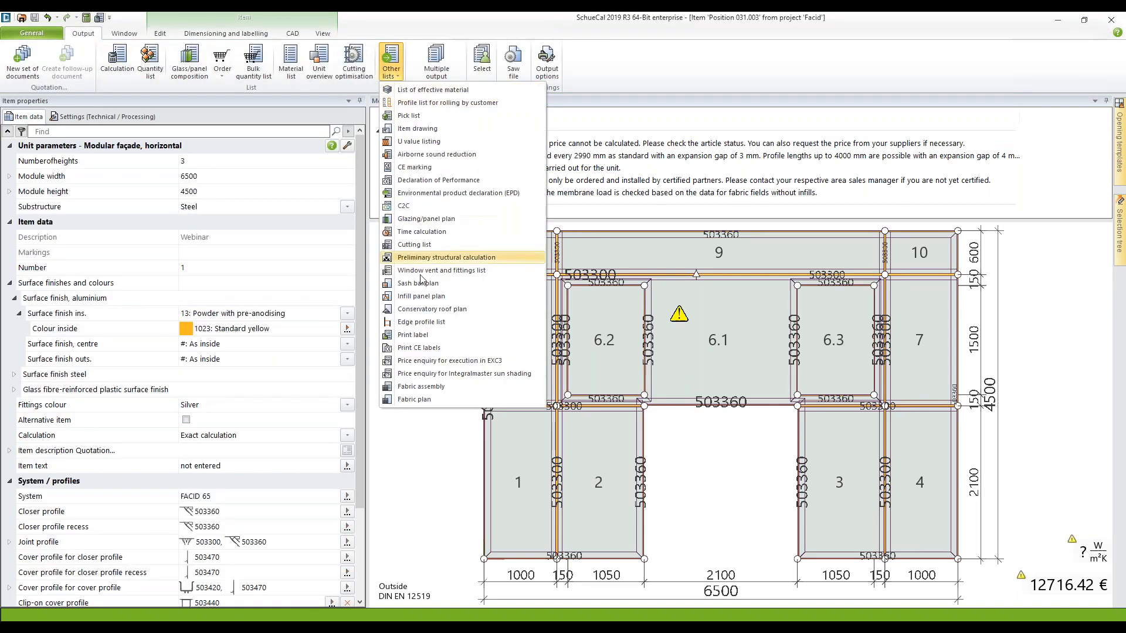
left_click(420, 400)
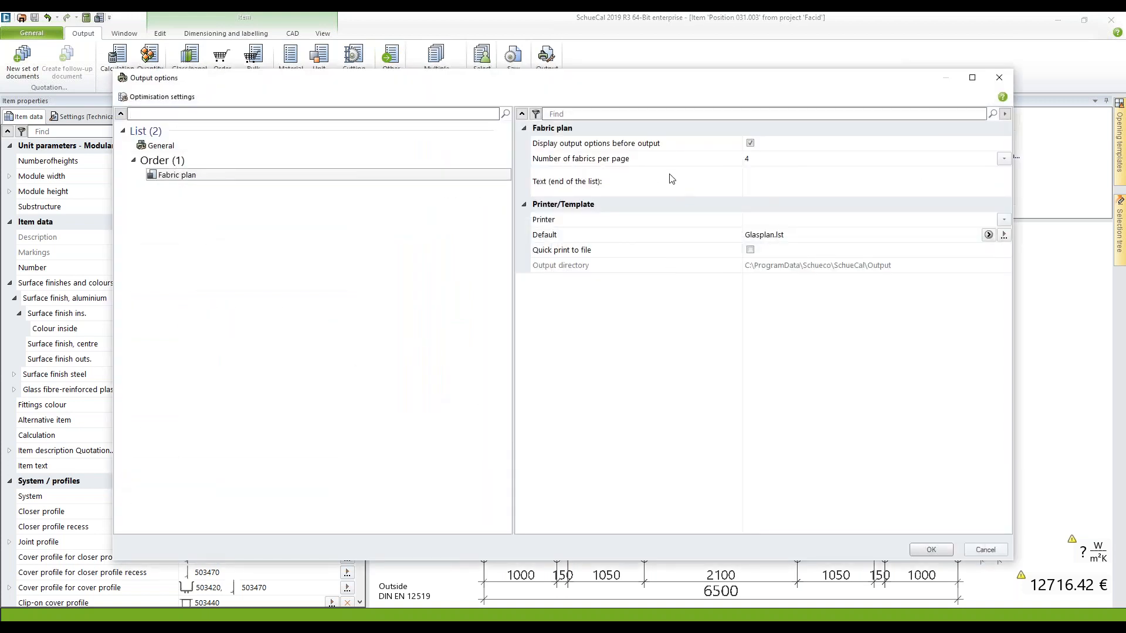
left_click(932, 550)
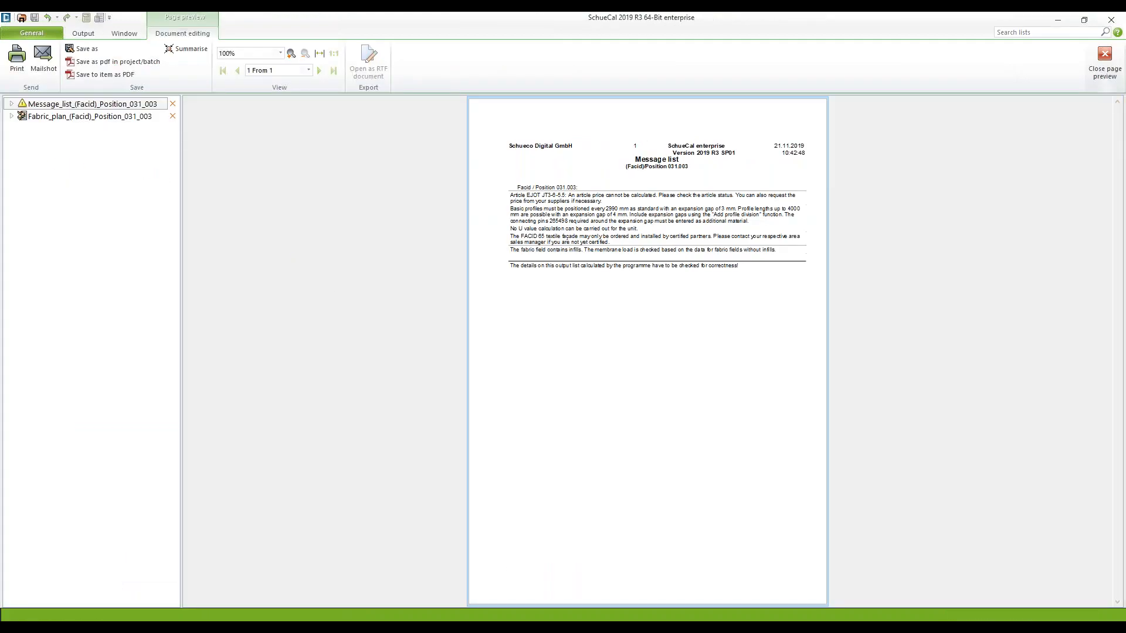
Step: Examine the dimensioned fabric fields on the fabric plan's first page at 200% and close the page preview
left_click(11, 116)
left_click(36, 163)
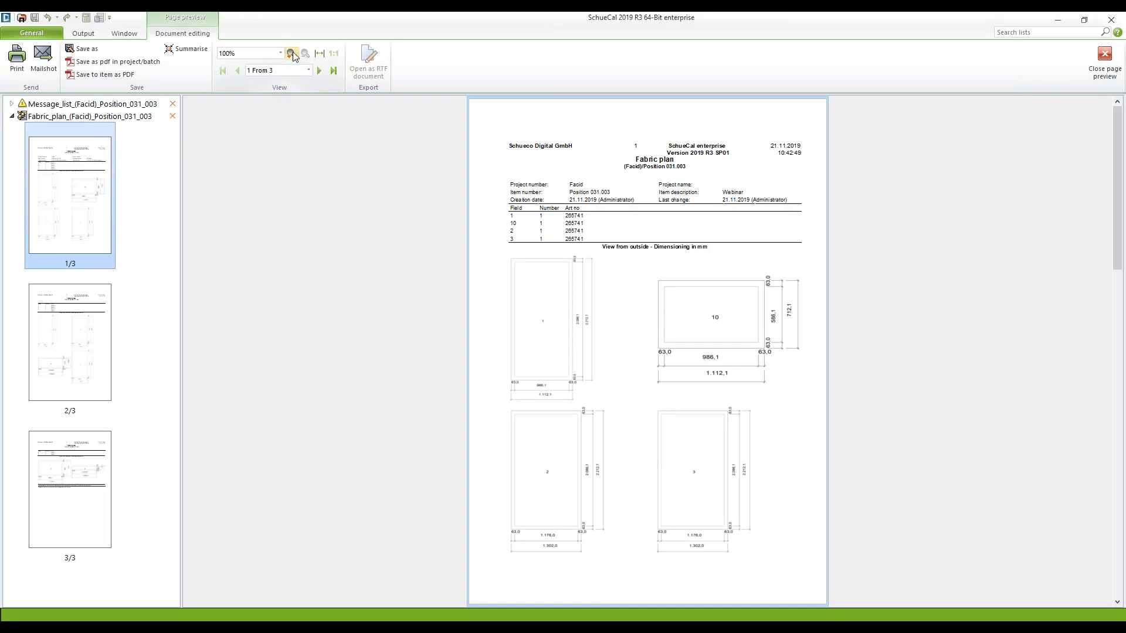
left_click(291, 53)
scroll(616, 434, "down", 2)
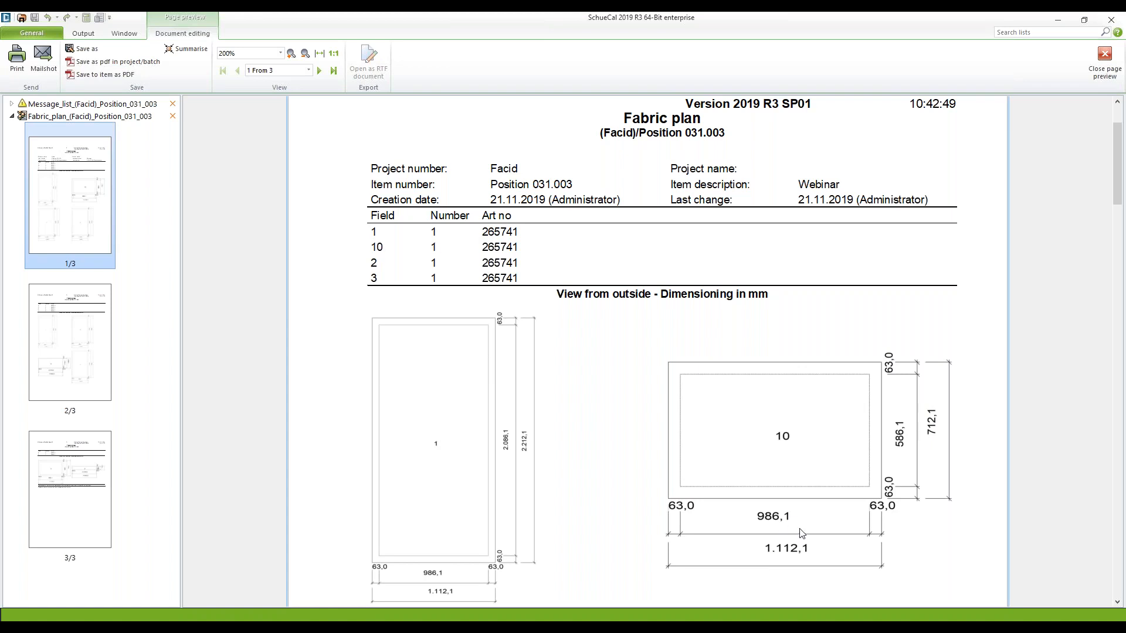
scroll(744, 425, "down", 3)
scroll(729, 429, "down", 4)
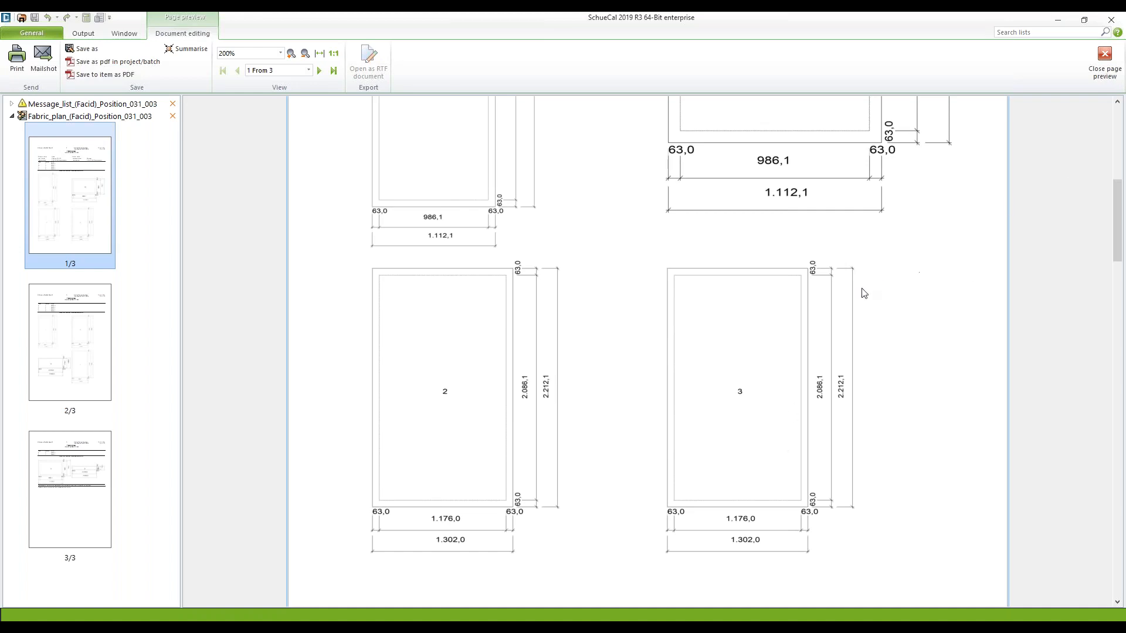
left_click(1105, 59)
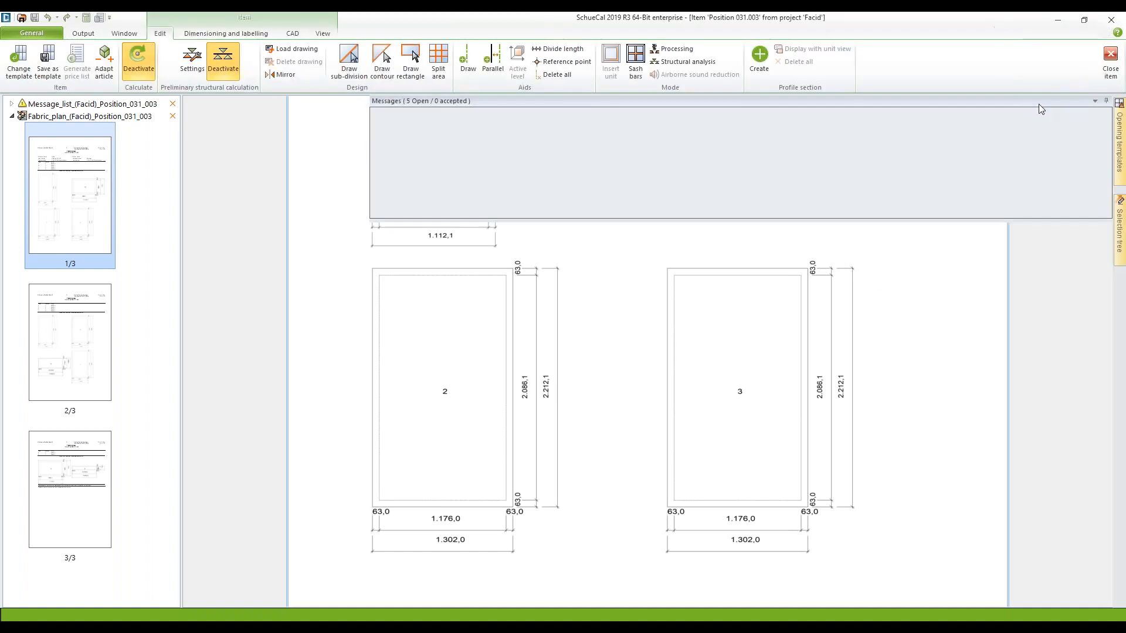
Step: Generate the cutting optimisation list in Long output format with maximum dimension details and clamping positions
left_click(88, 35)
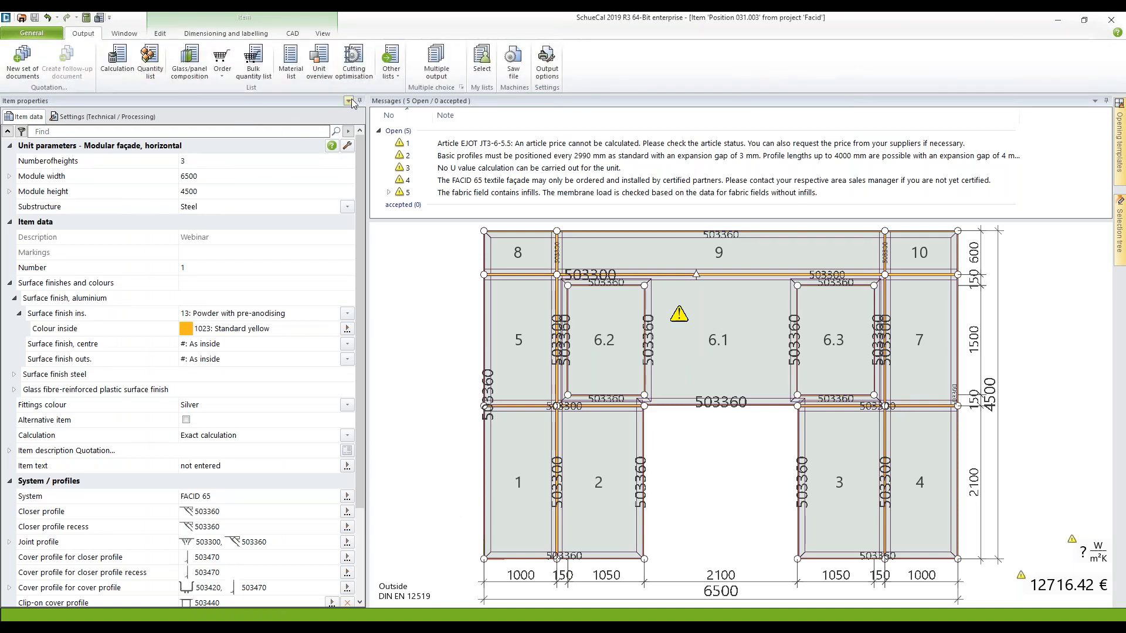
left_click(355, 70)
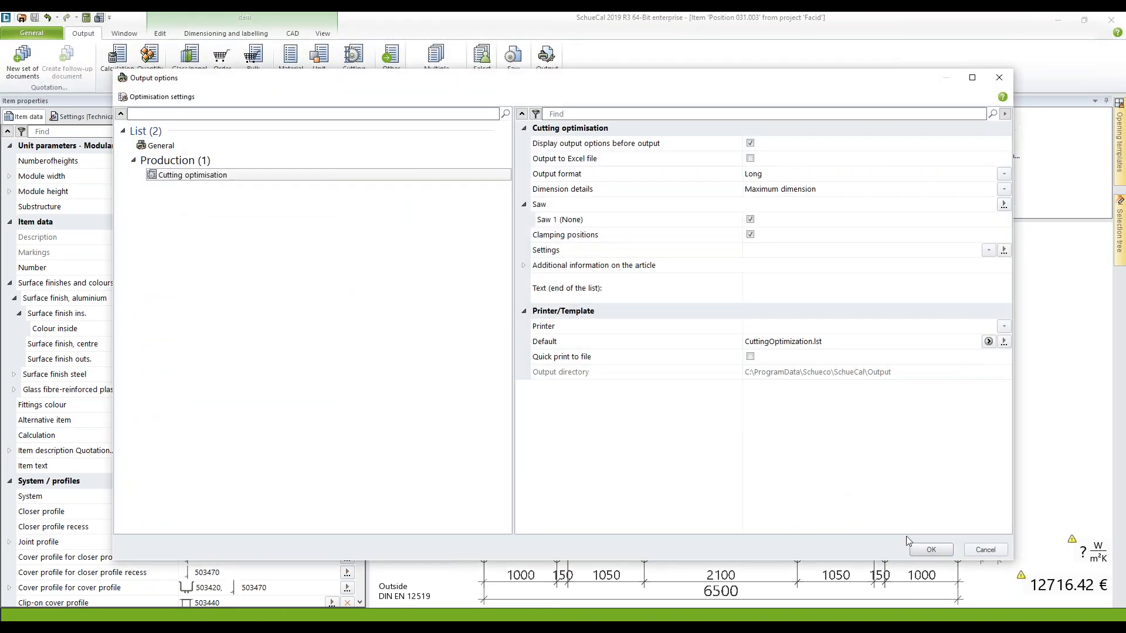
left_click(930, 550)
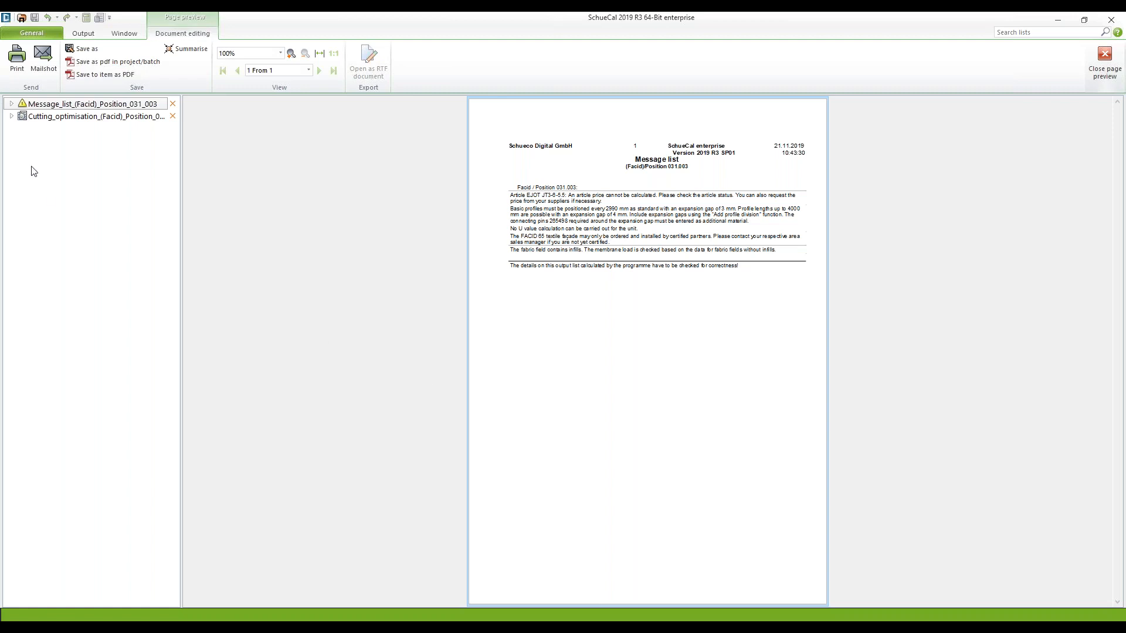
Step: Examine the fabric, joint profile and closer profile cutting layouts in the cutting optimisation list at 200% and close the page preview
left_click(12, 116)
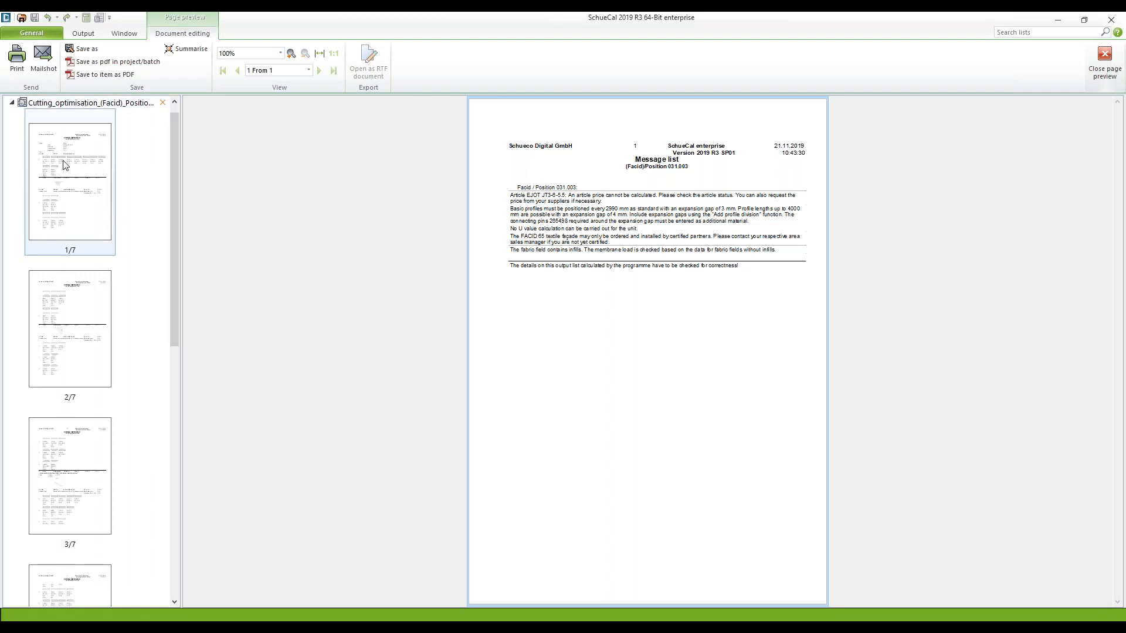
left_click(289, 55)
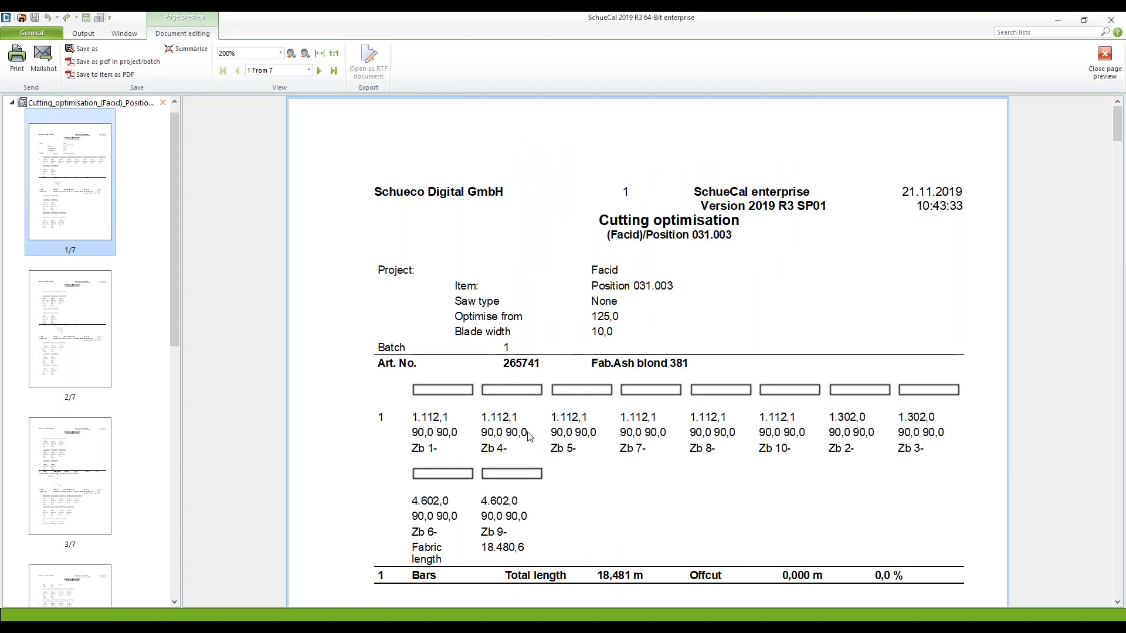
scroll(490, 437, "down", 3)
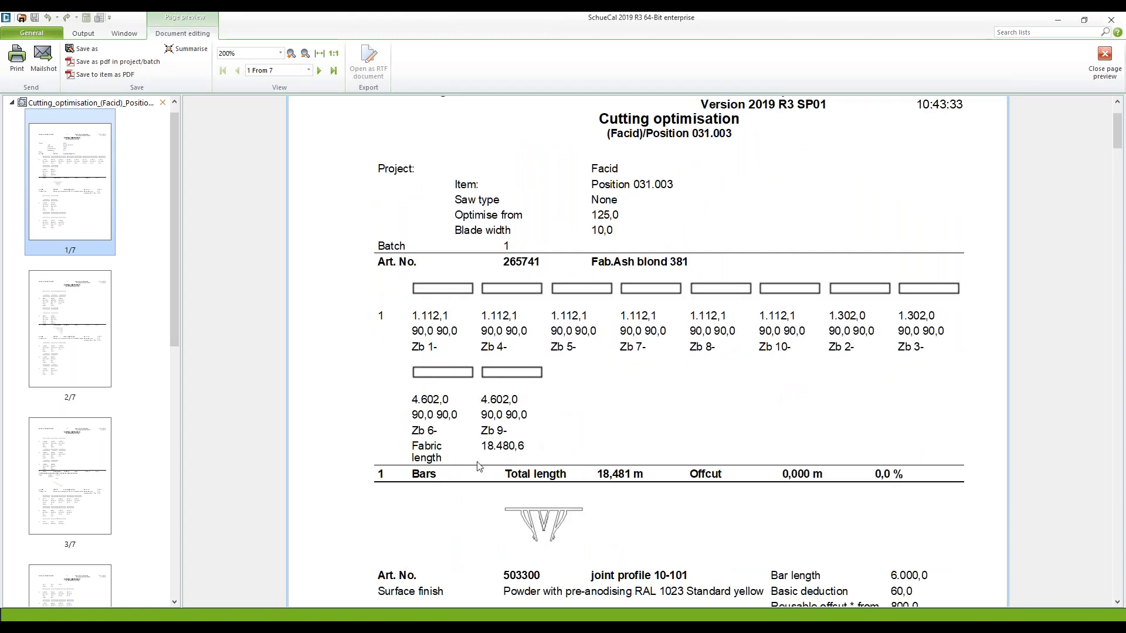
scroll(549, 443, "down", 4)
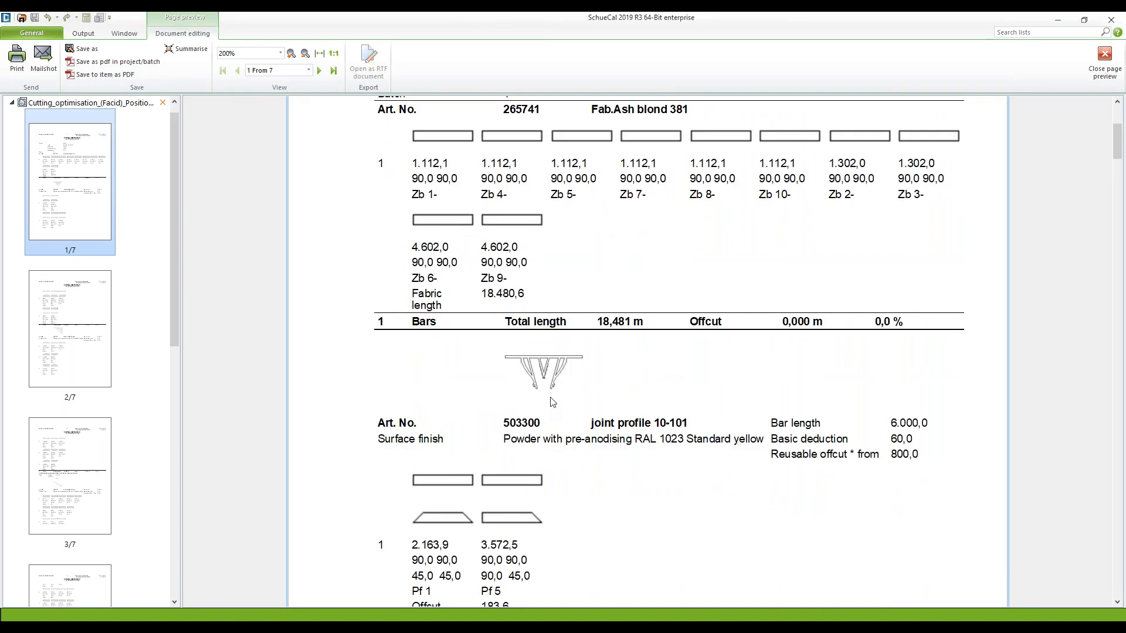
scroll(667, 414, "down", 12)
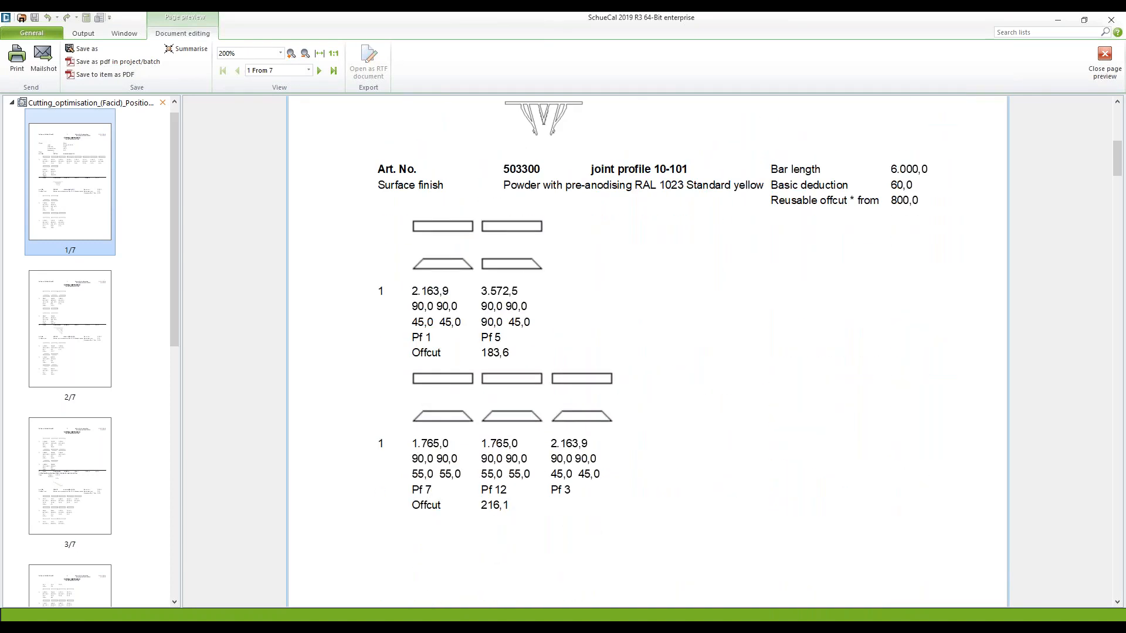
scroll(668, 415, "down", 15)
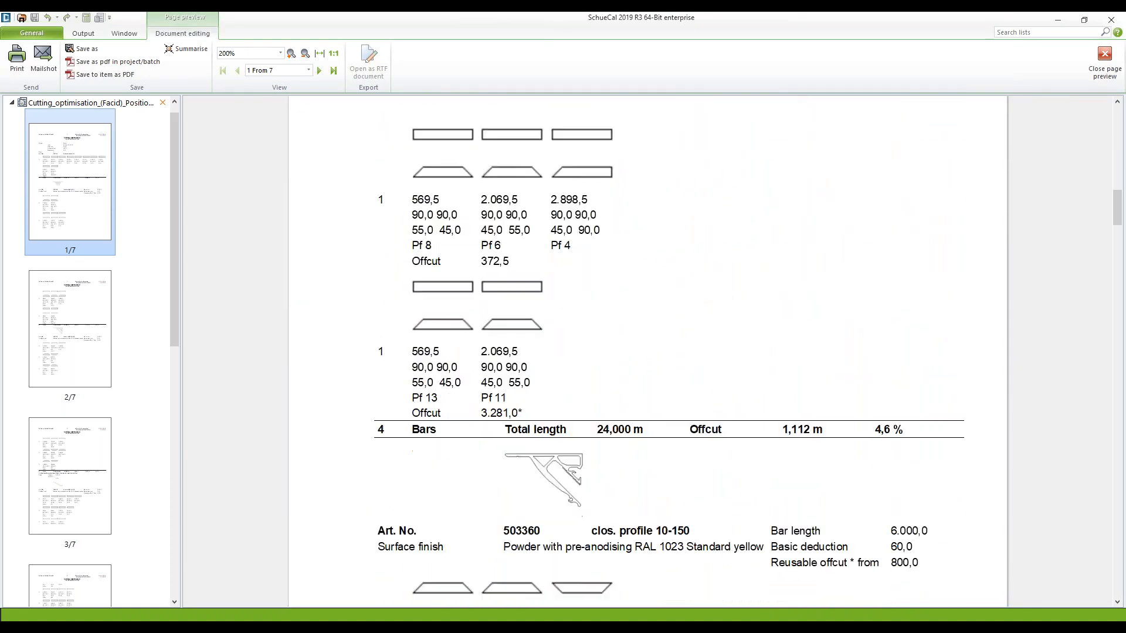
scroll(648, 350, "down", 2)
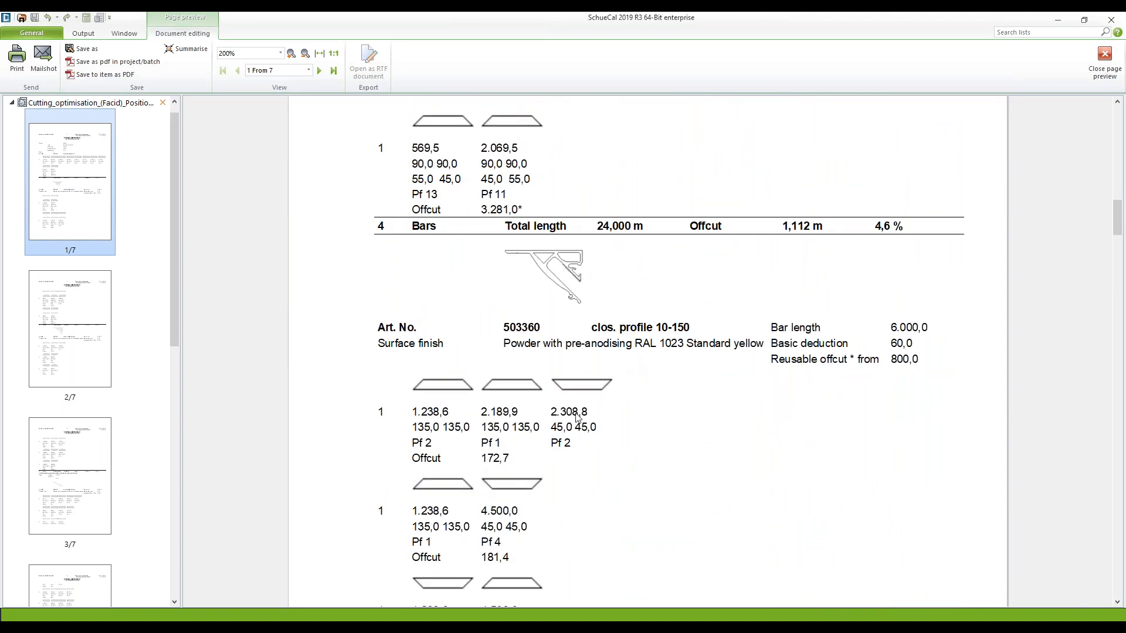
scroll(558, 442, "down", 3)
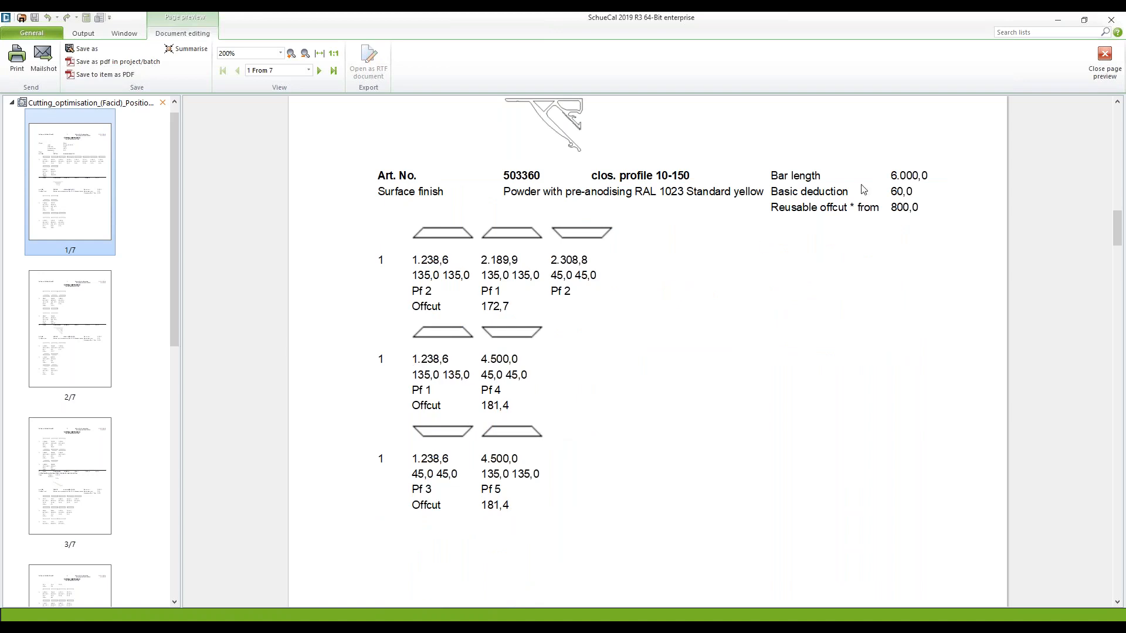
left_click(1104, 58)
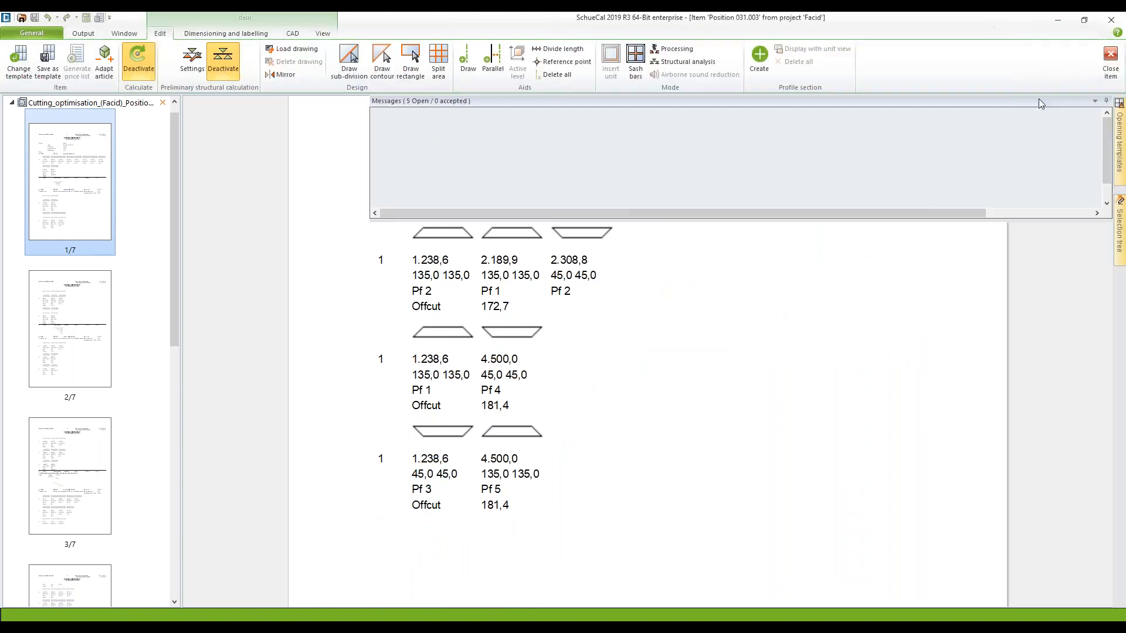
Step: Generate the calculation list for the item in Long output format, based on manufacturing costs, with item drawing, VAT rate and square metre price
left_click(83, 33)
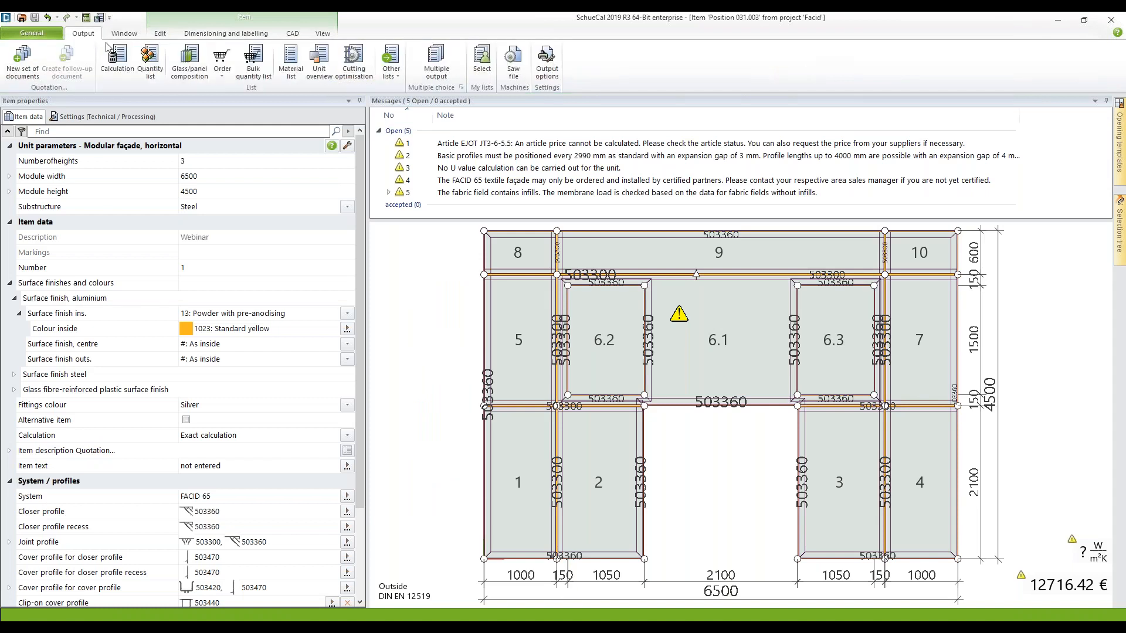
left_click(117, 56)
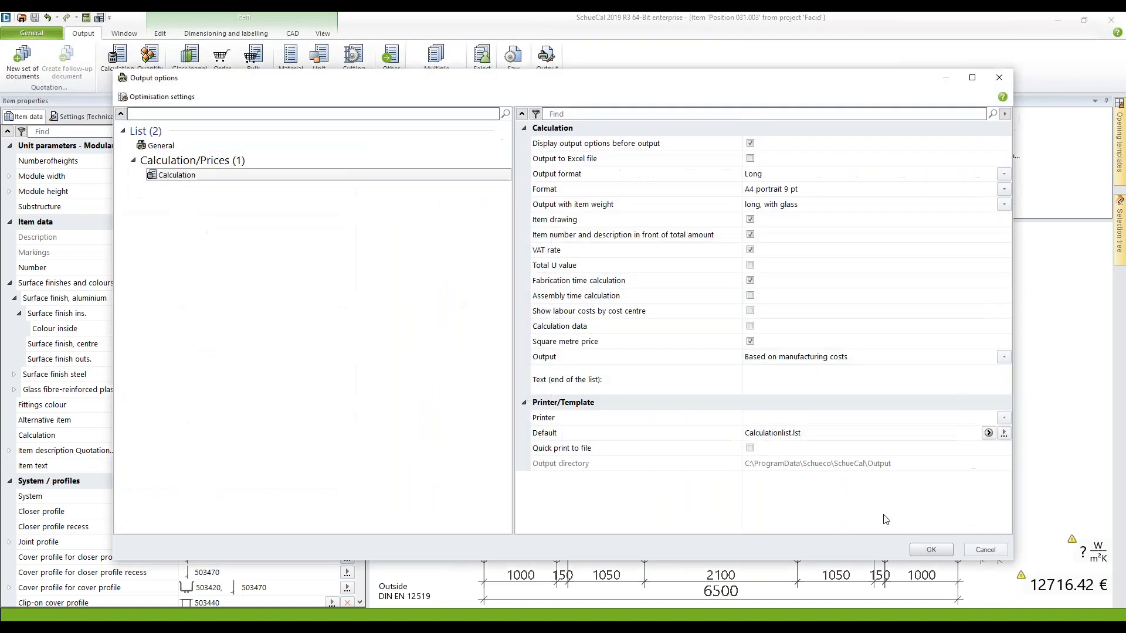
left_click(931, 550)
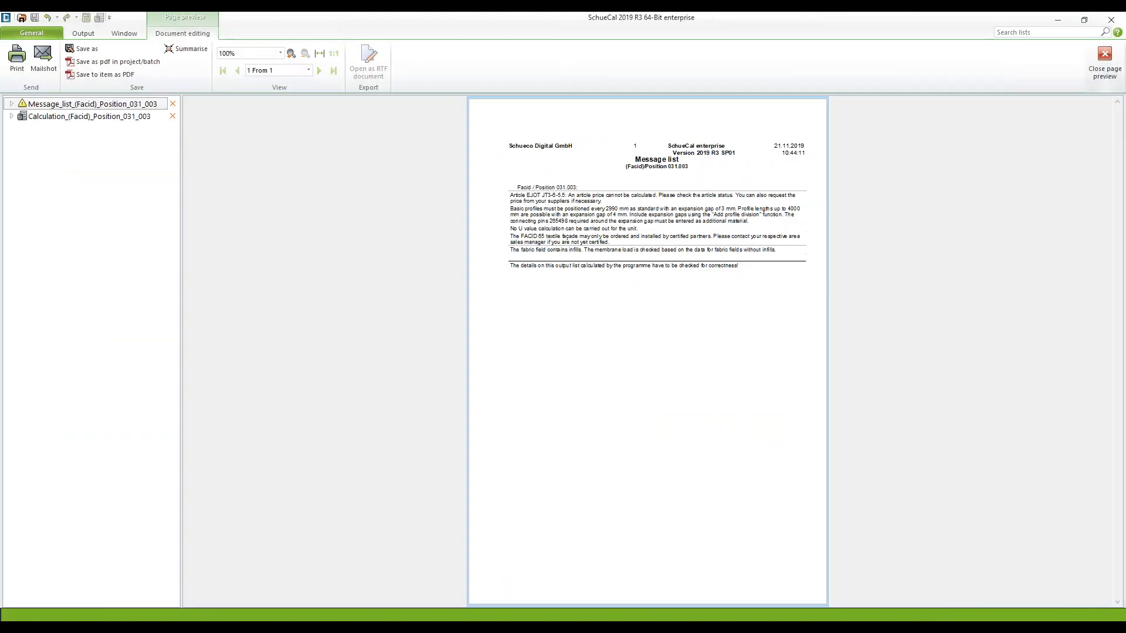
Step: Examine the material, manufacturing and sales price breakdown on both calculation pages at 200% and close the page preview
left_click(12, 117)
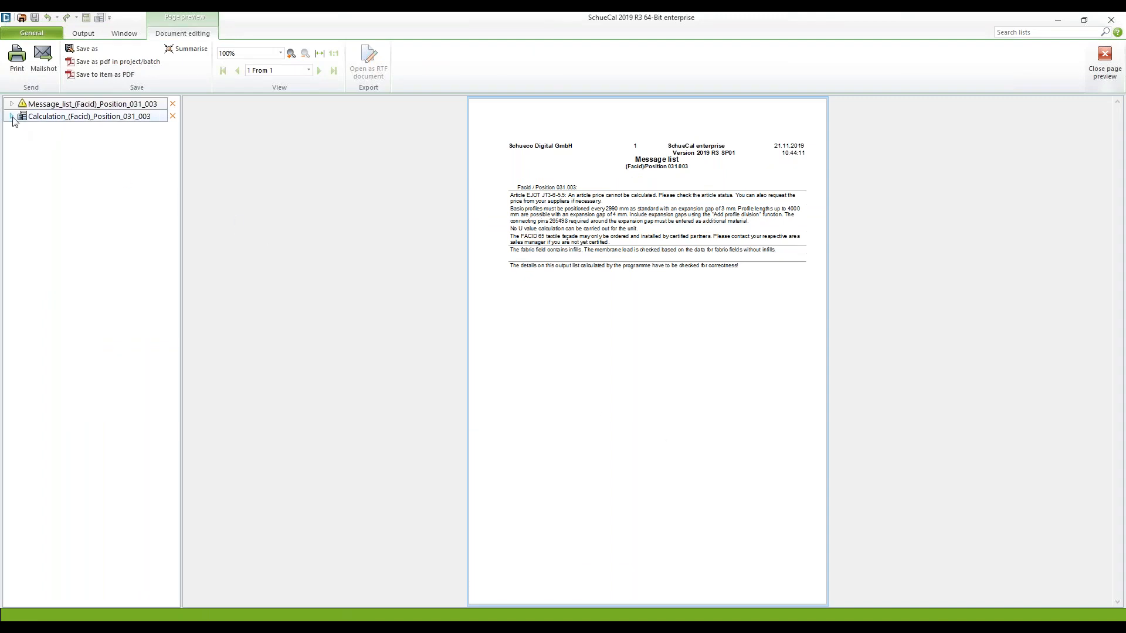
left_click(63, 174)
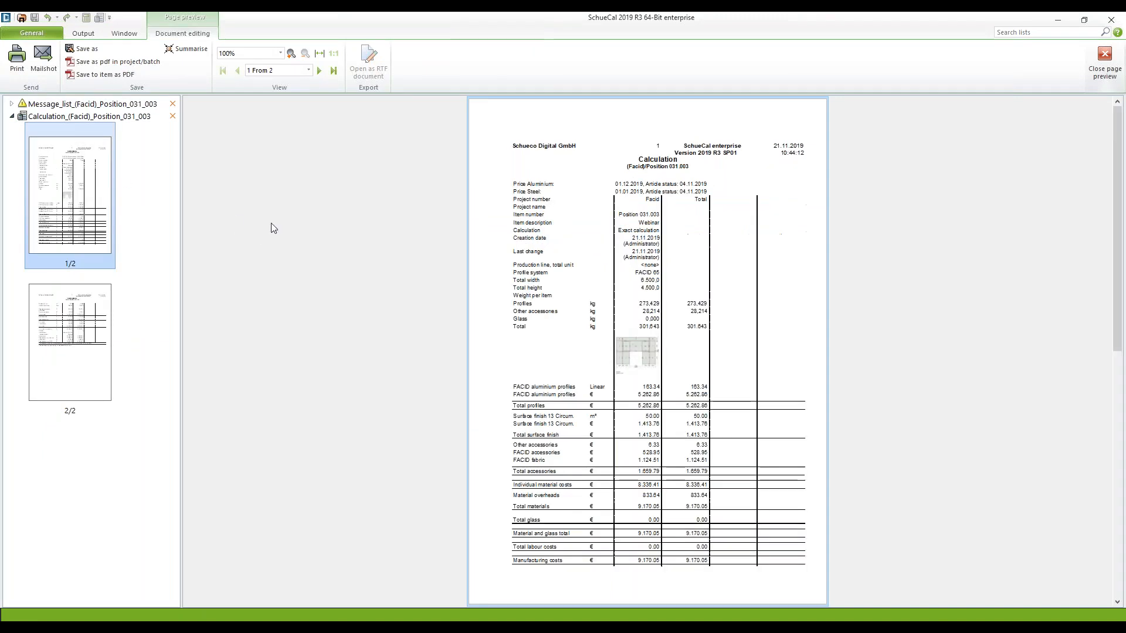
left_click(291, 54)
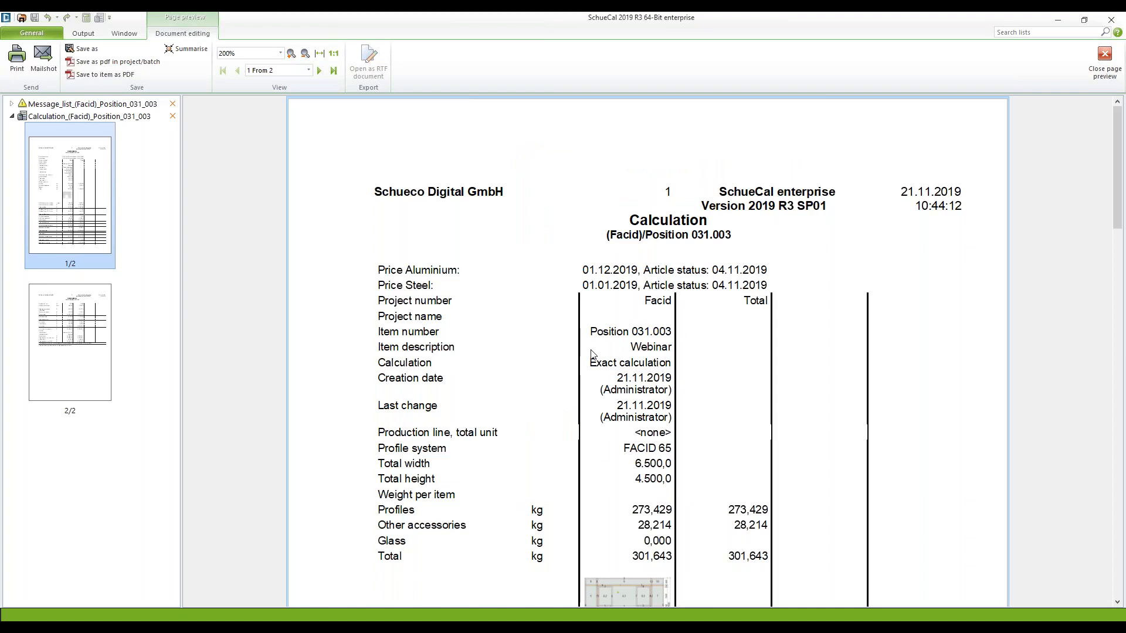
scroll(591, 356, "down", 5)
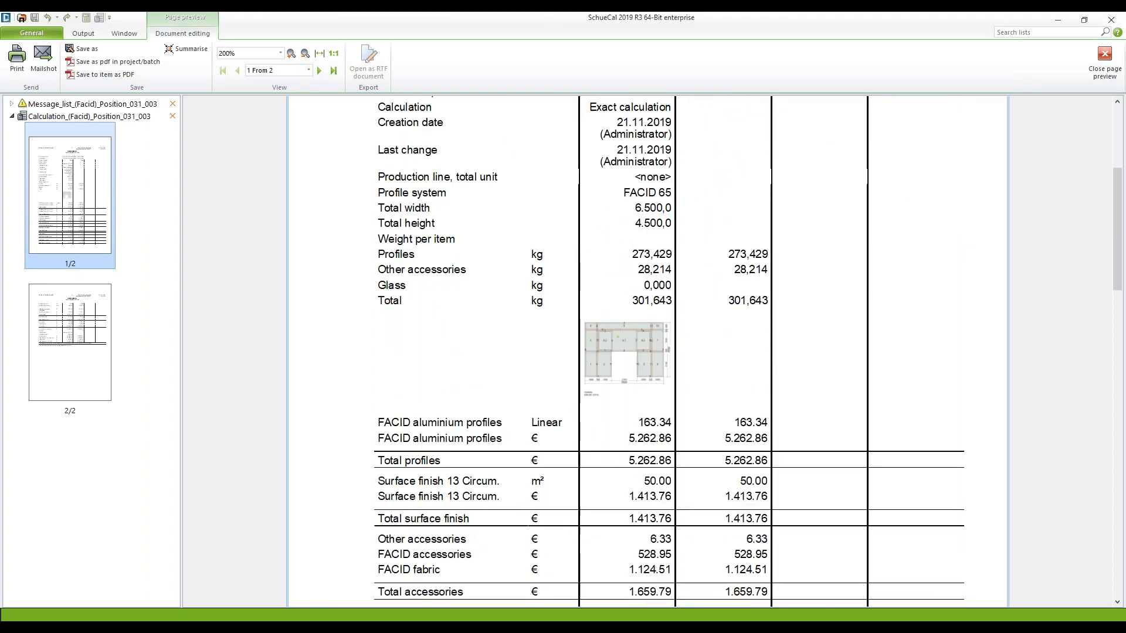
scroll(531, 425, "down", 2)
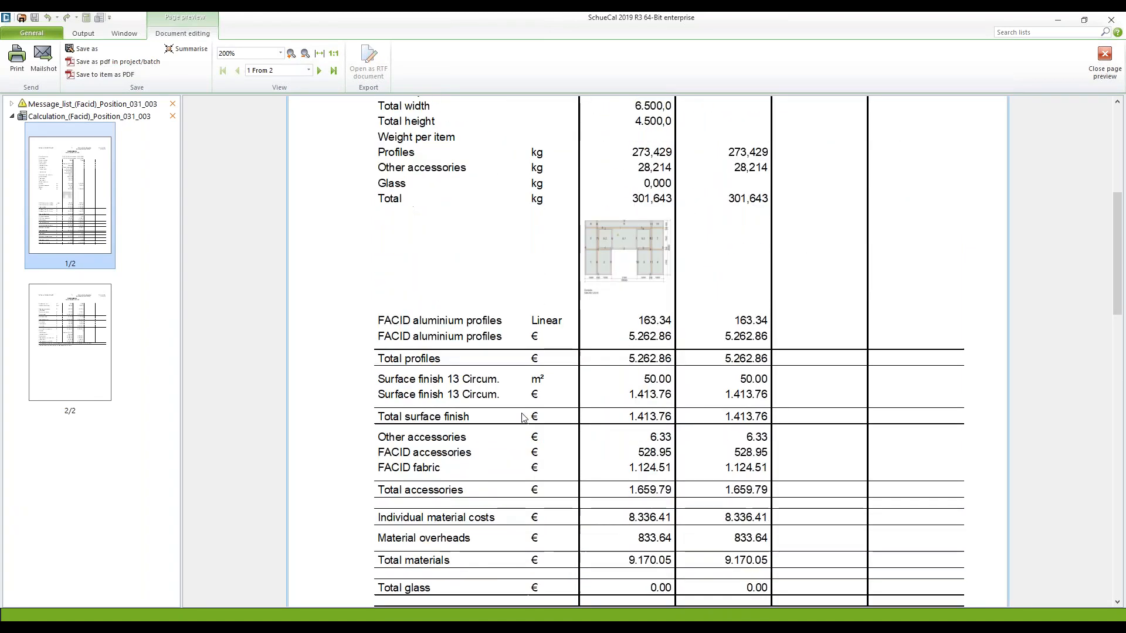
scroll(529, 422, "down", 2)
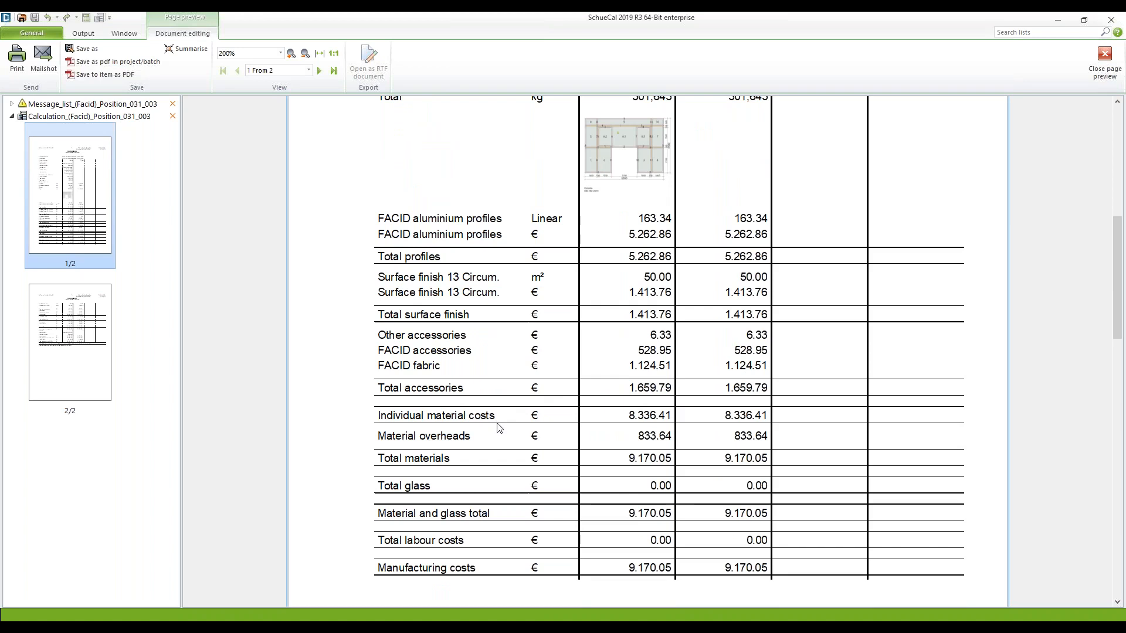
scroll(524, 399, "down", 7)
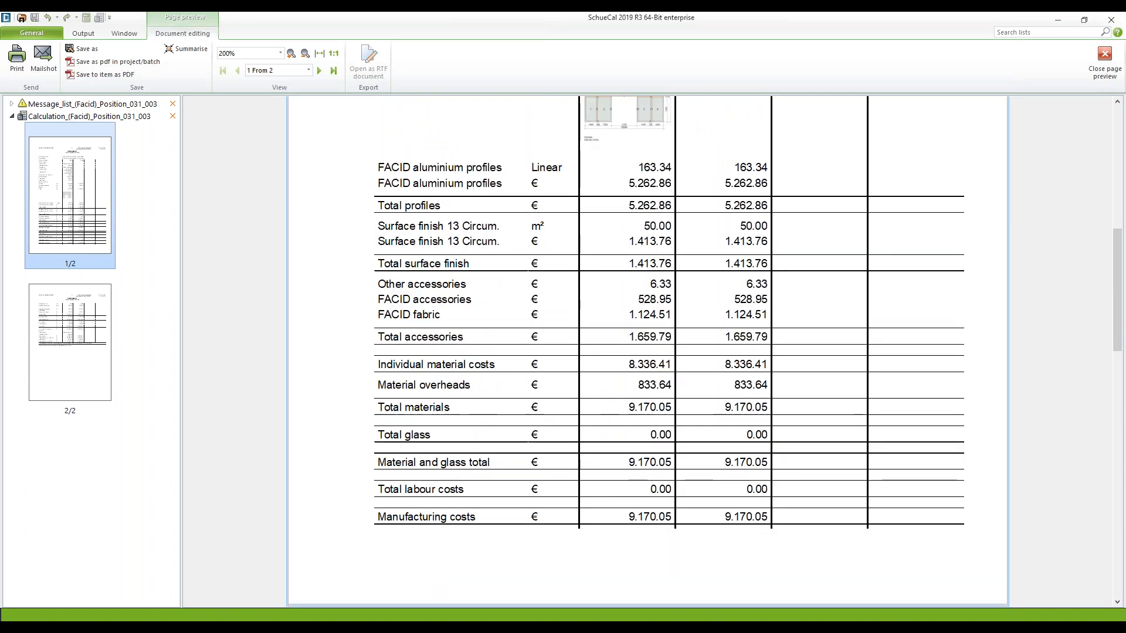
scroll(532, 390, "down", 6)
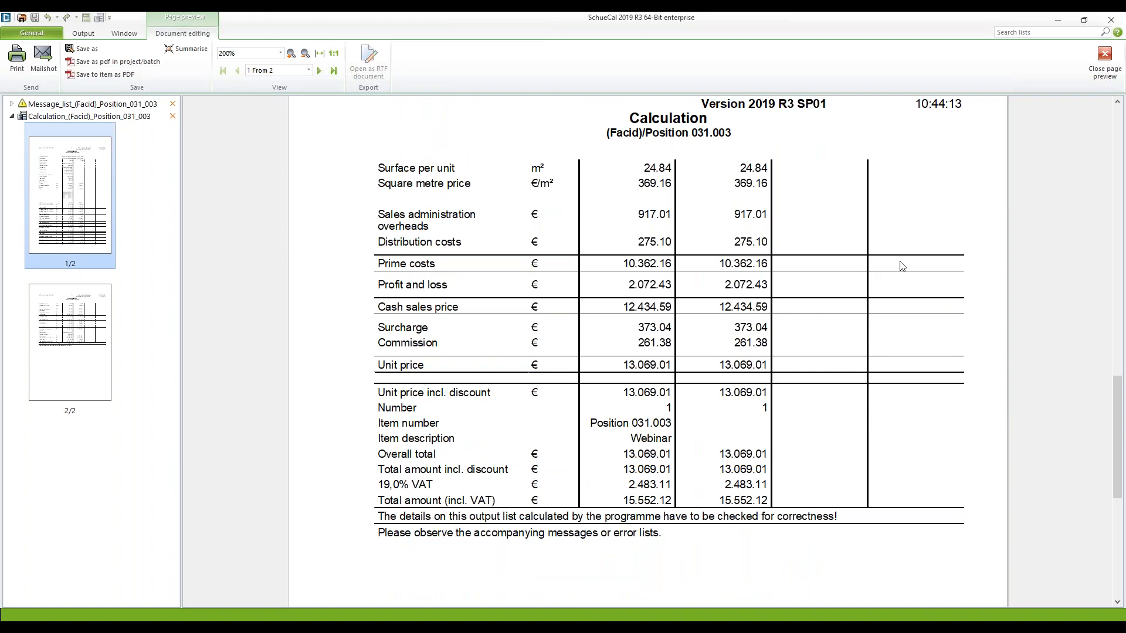
left_click(1106, 56)
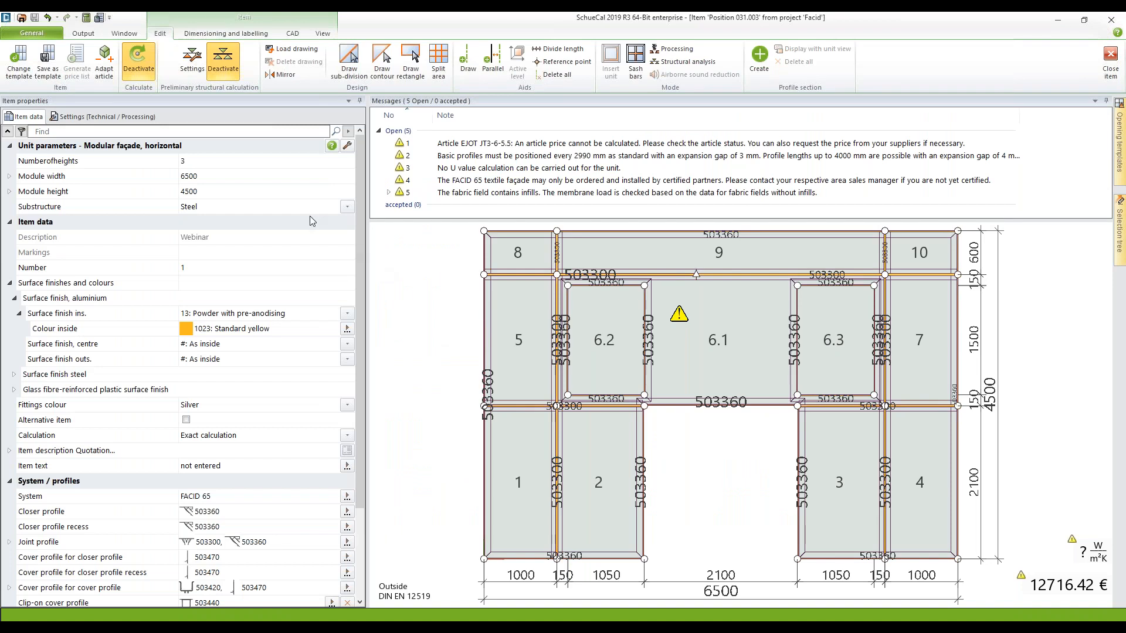
Step: Generate the orders for all unit components, covering both Schüco and the articles without supplier
left_click(82, 33)
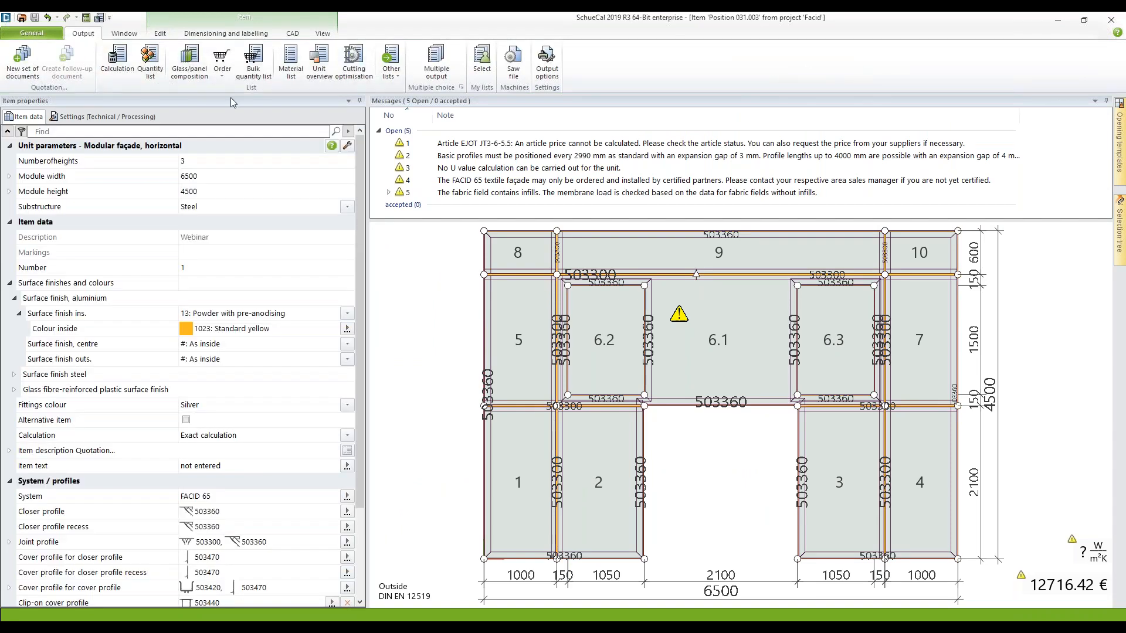
left_click(222, 57)
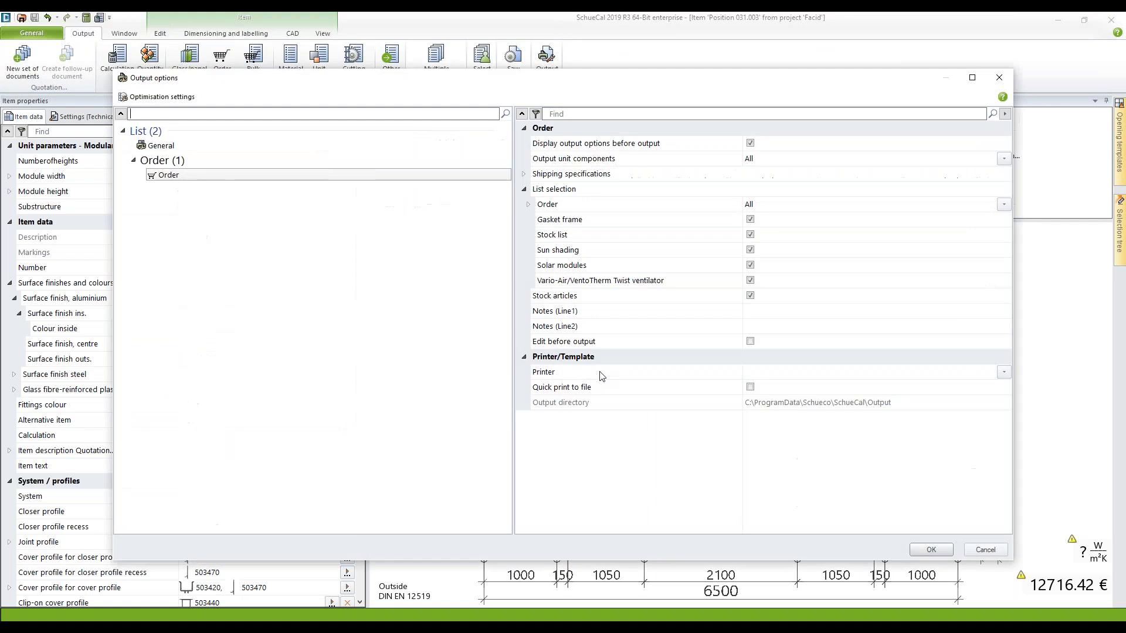
left_click(932, 550)
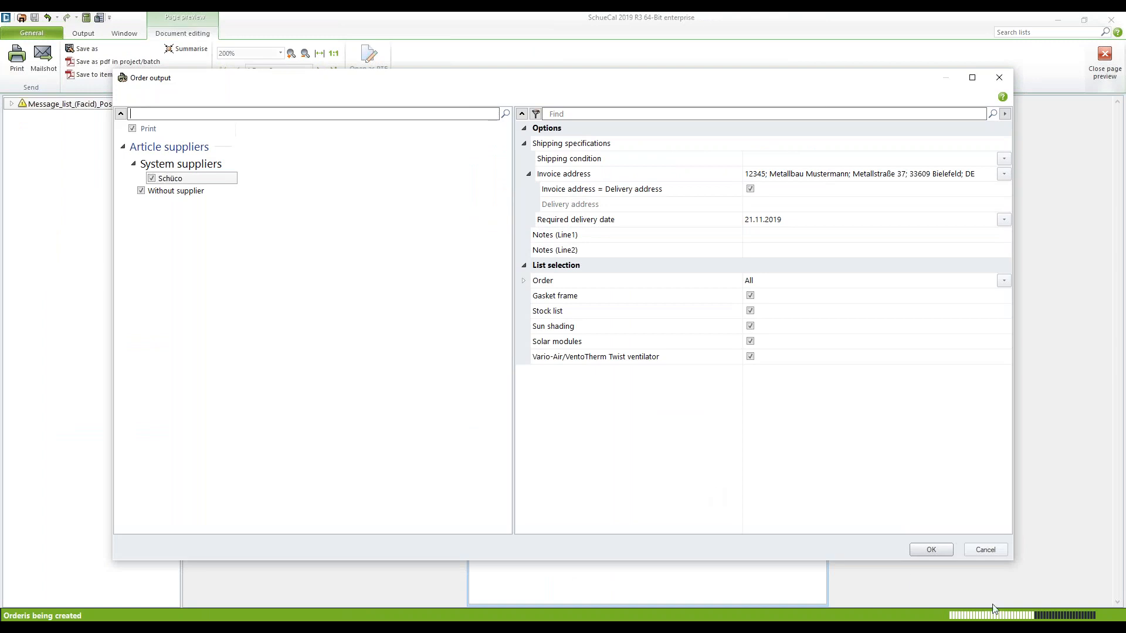
left_click(933, 552)
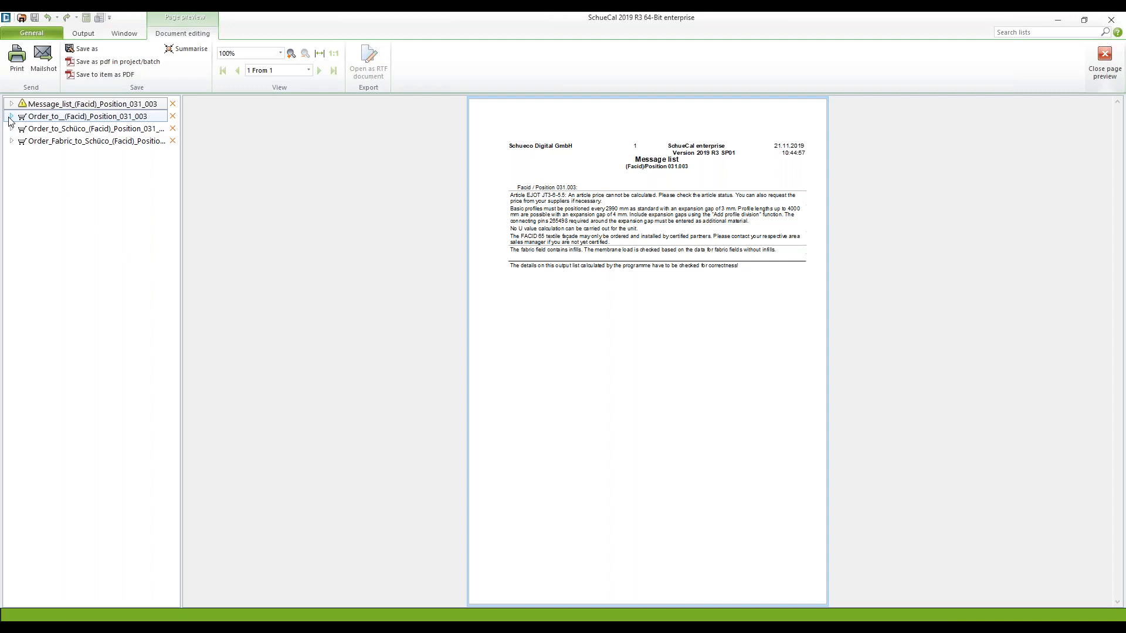
Step: Examine the article table in the order without a supplier at 200%
left_click(11, 117)
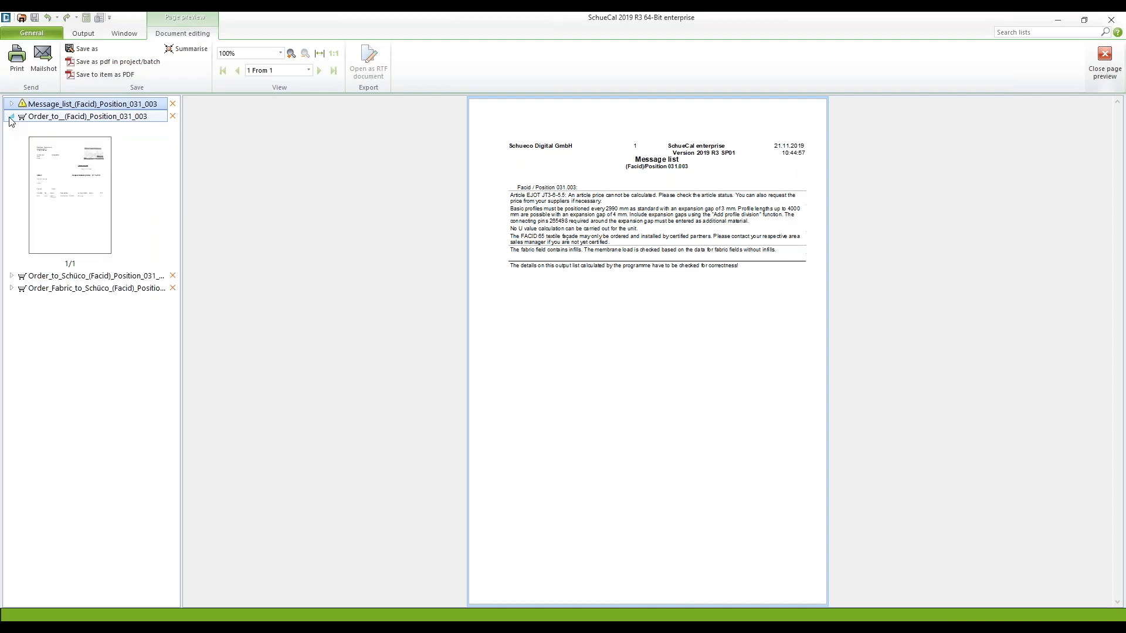
left_click(71, 200)
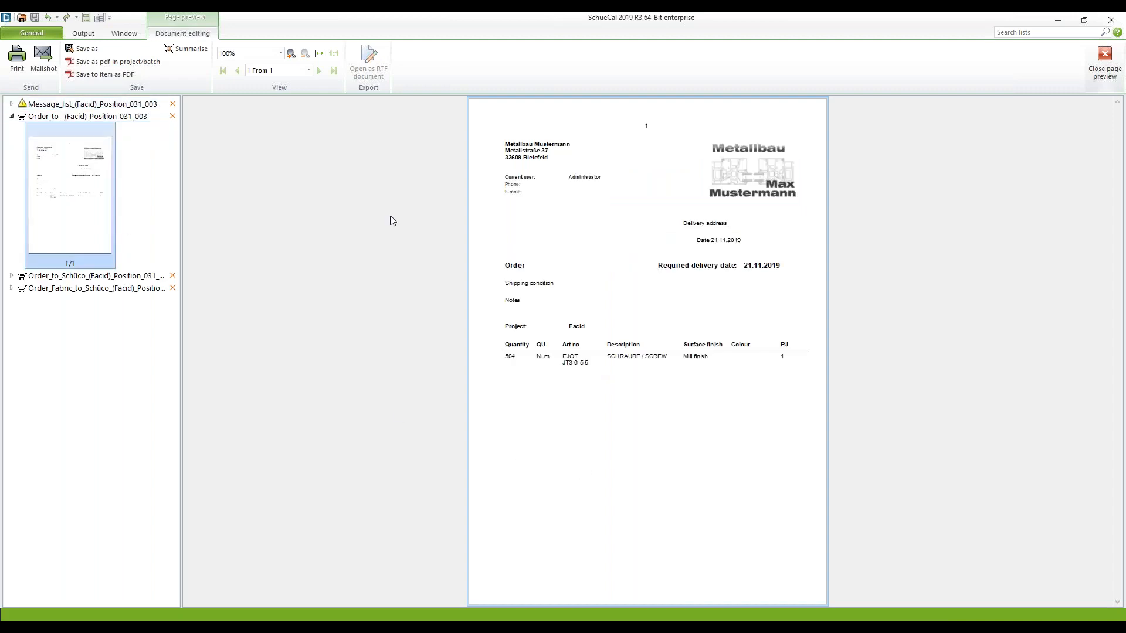
left_click(291, 54)
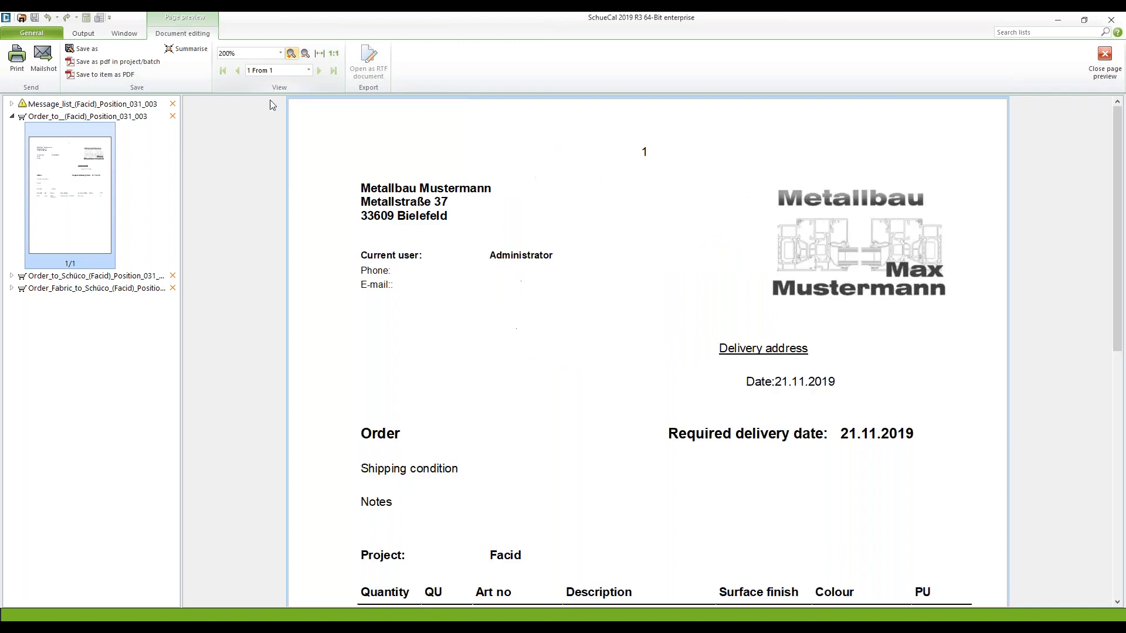
scroll(549, 423, "down", 1)
scroll(549, 423, "down", 3)
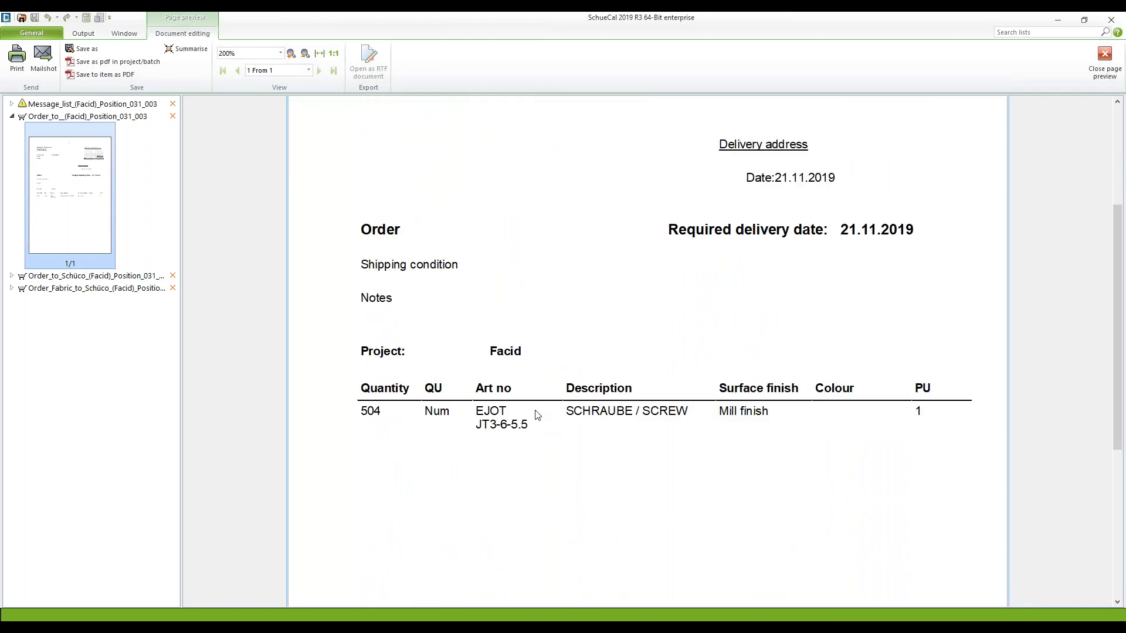
Step: Examine the profile and accessory articles on both pages of the order to Schüco
left_click(11, 276)
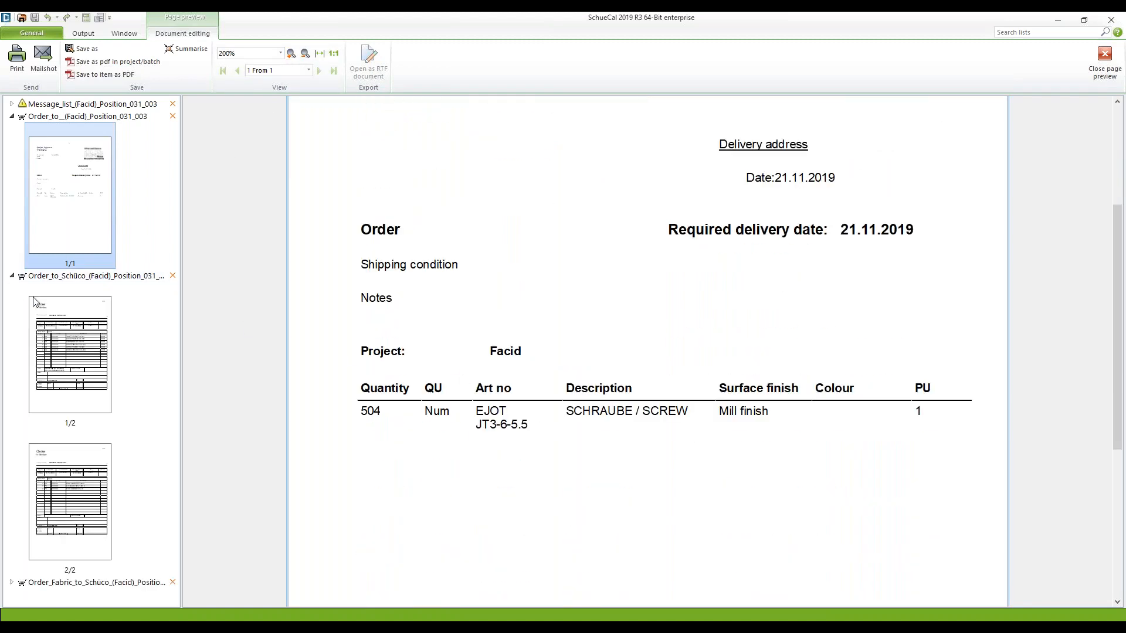
left_click(34, 299)
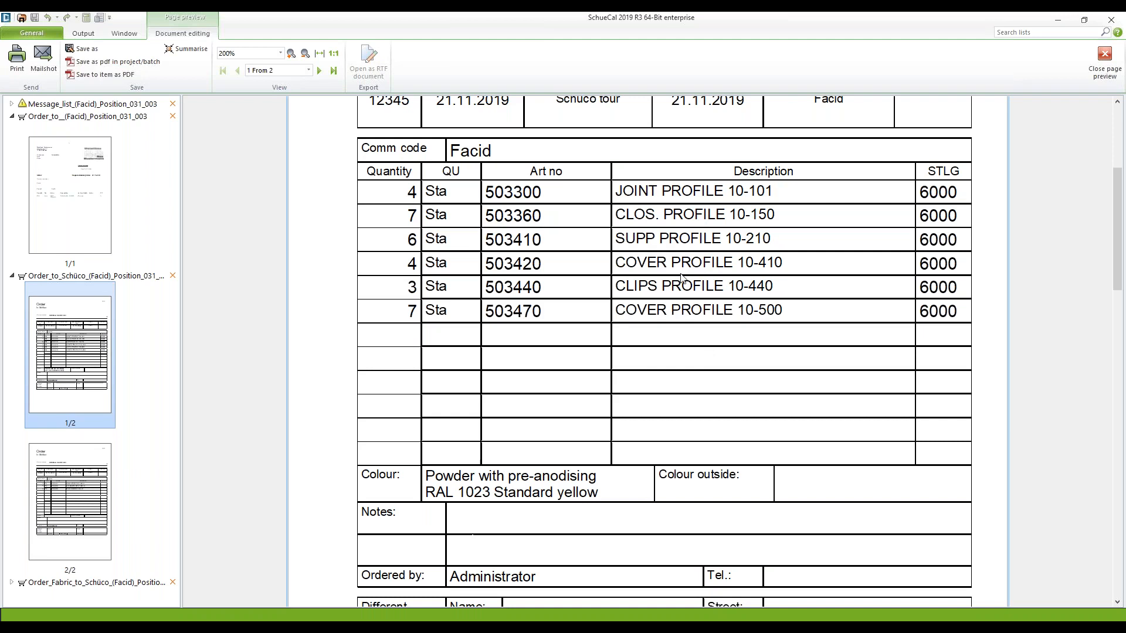
scroll(646, 364, "down", 2)
scroll(646, 363, "down", 7)
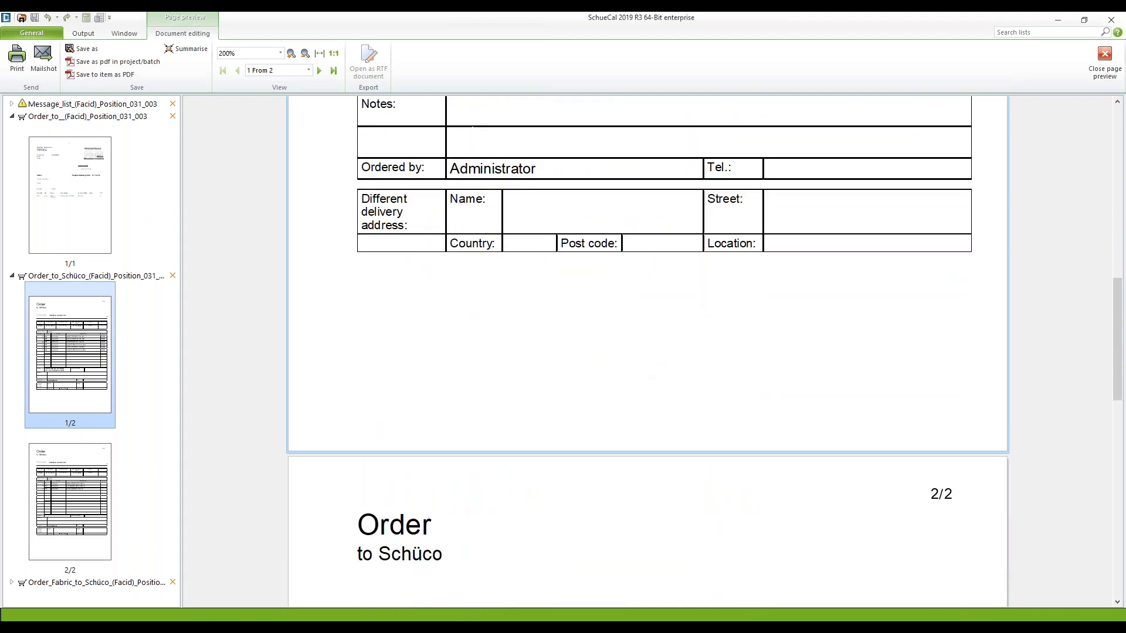
scroll(643, 370, "down", 3)
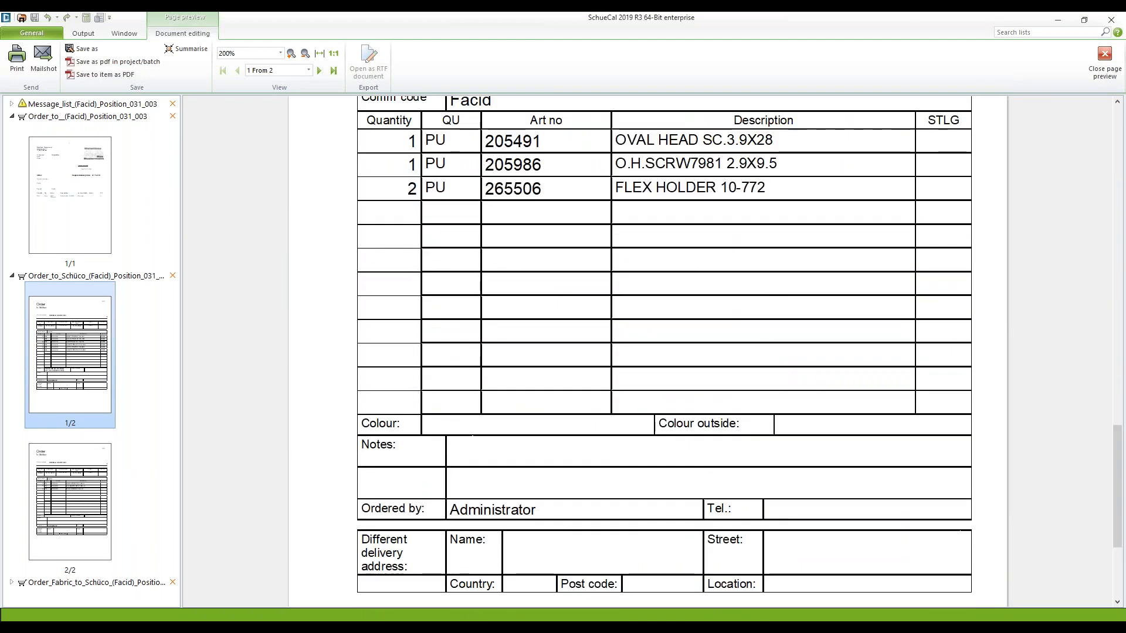
left_click(91, 476)
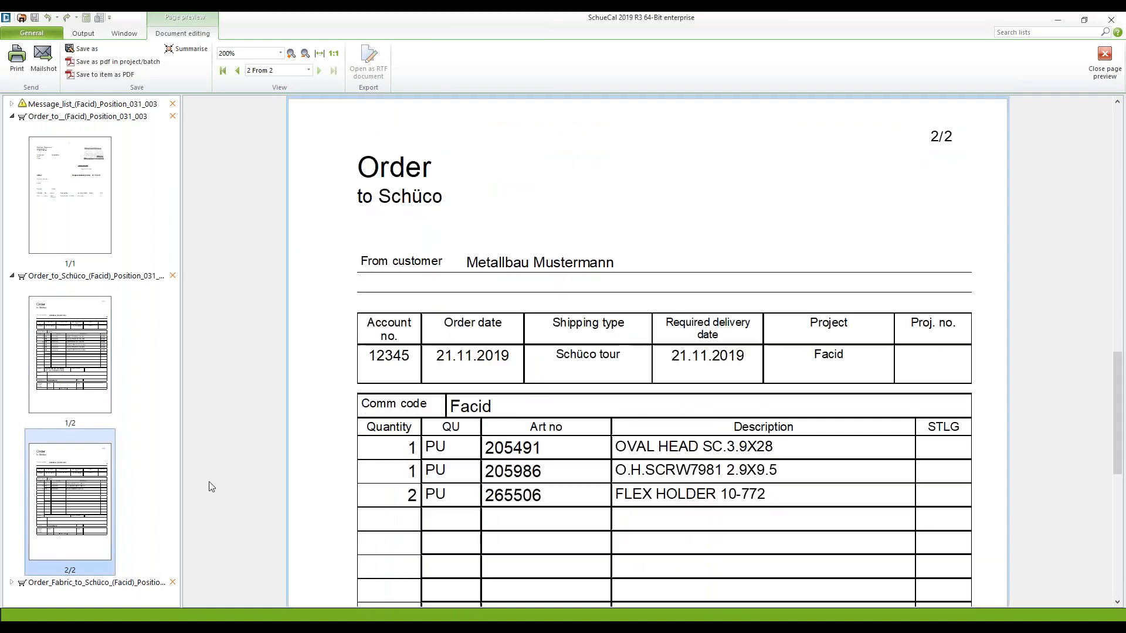
scroll(645, 437, "down", 3)
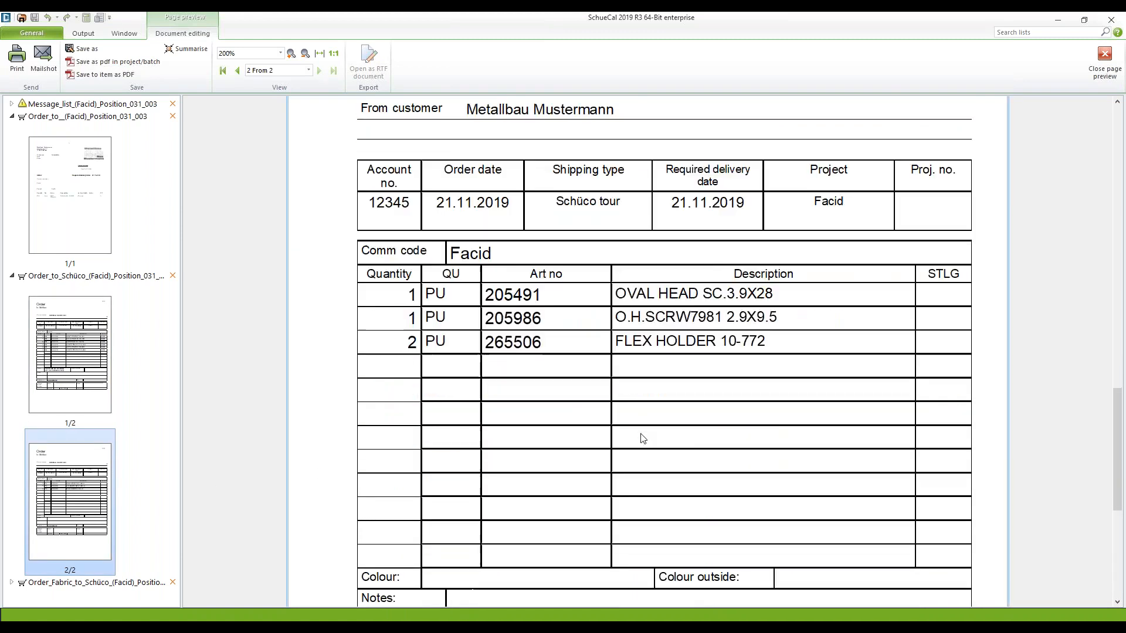
Step: Examine the rest of the Schüco order's second page and the fabric order to Schüco, and close the page preview
scroll(643, 438, "down", 3)
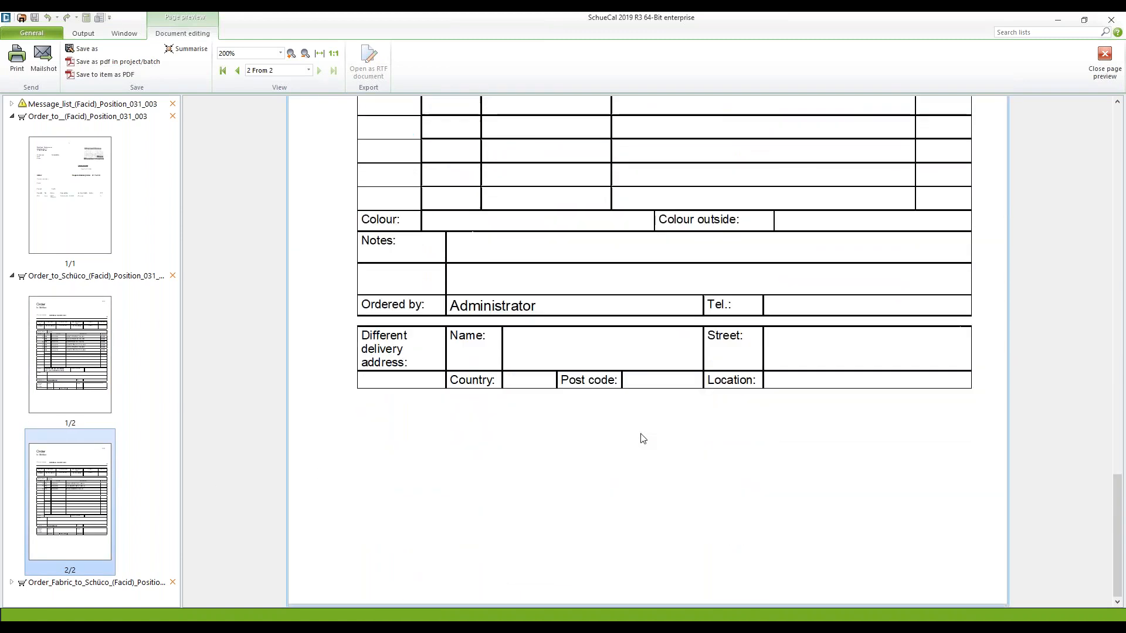
scroll(405, 414, "up", 4)
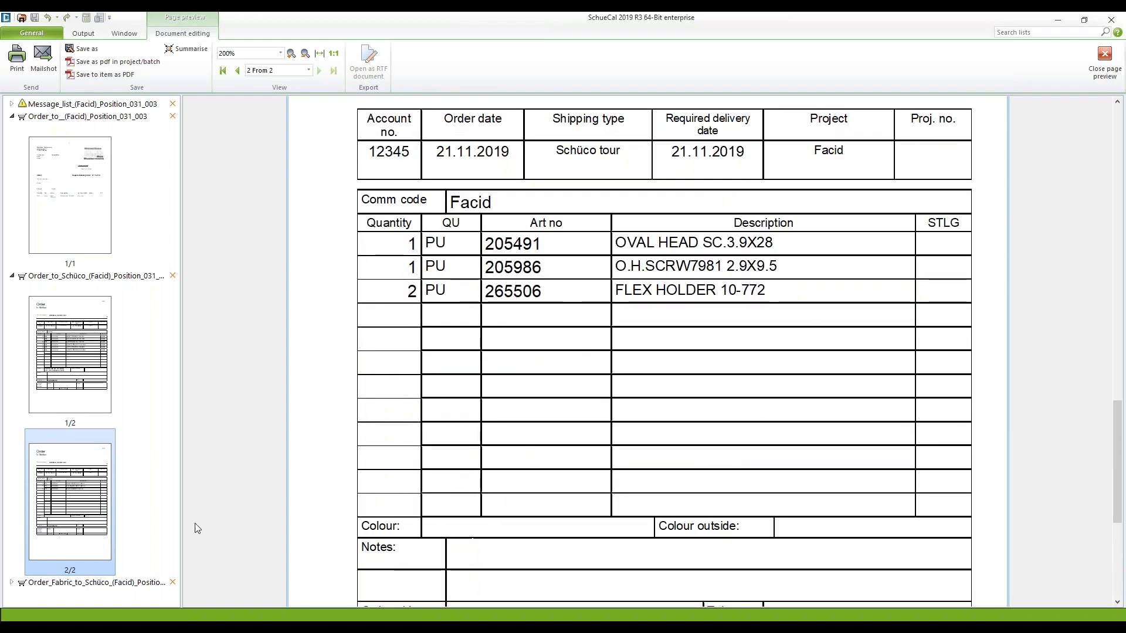
left_click(10, 583)
left_click(71, 543)
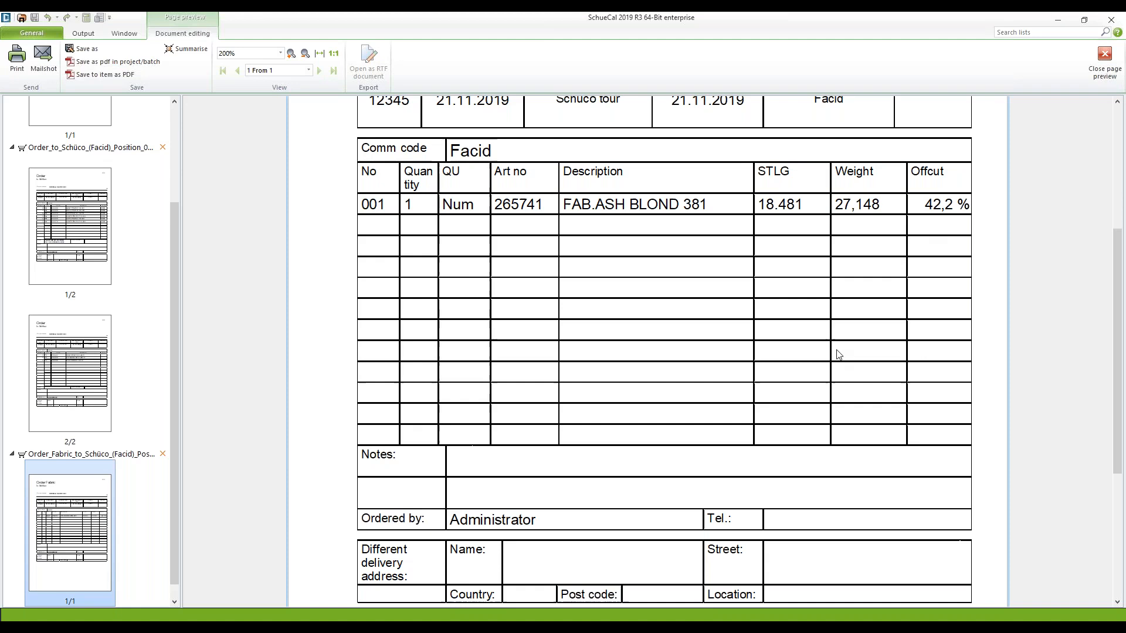
left_click(1104, 59)
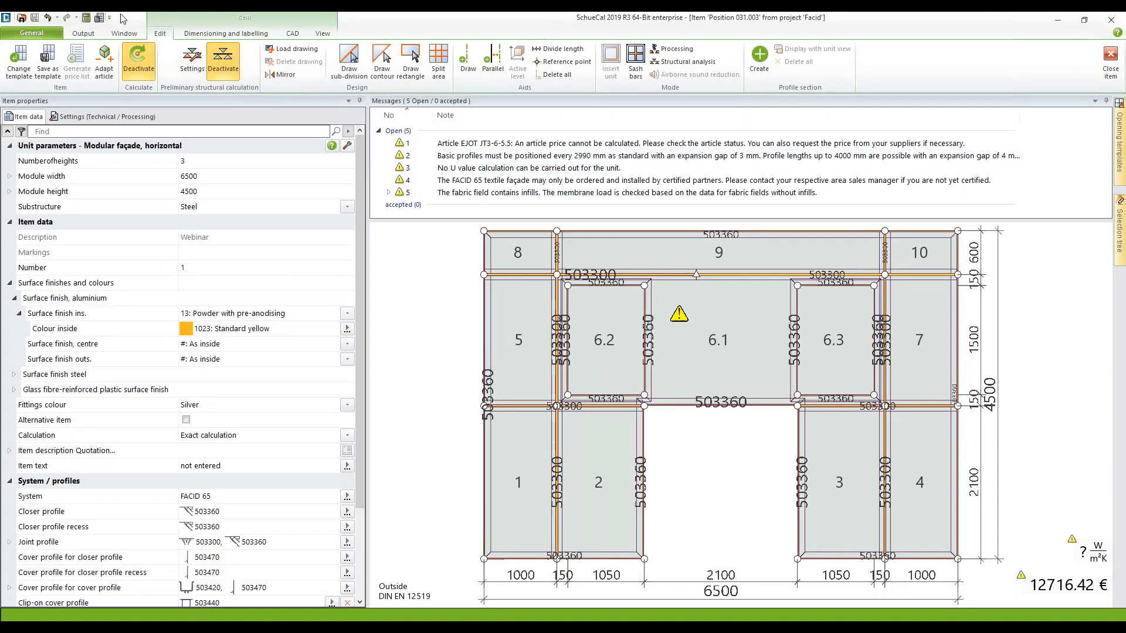
Step: Generate the preliminary structural calculation list for the façade item, keeping the preset output options
left_click(79, 34)
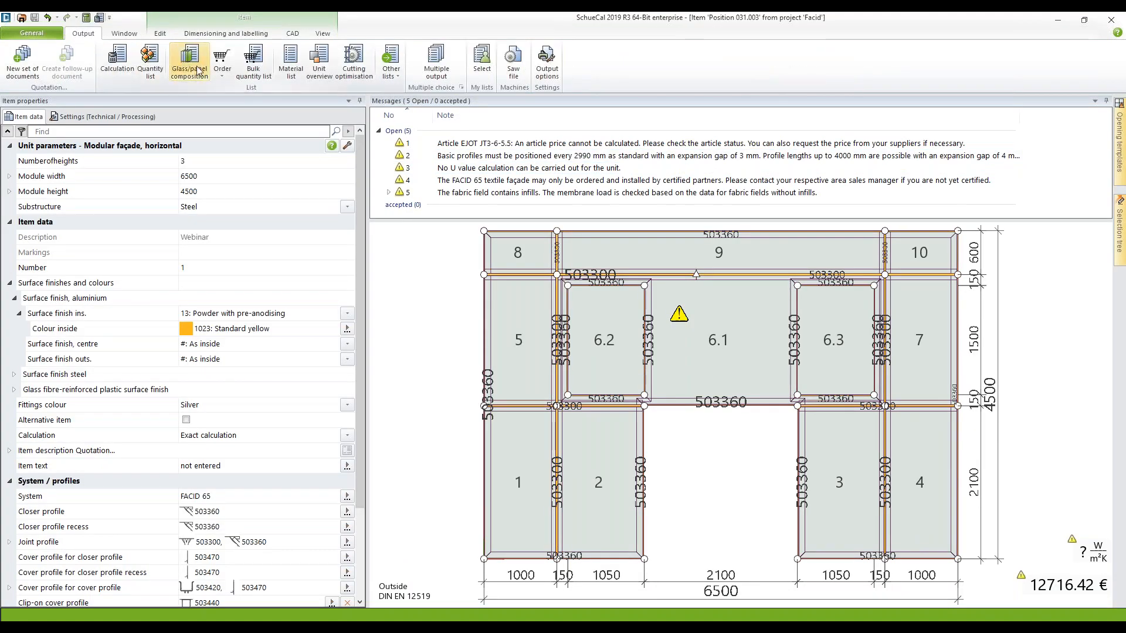
left_click(398, 78)
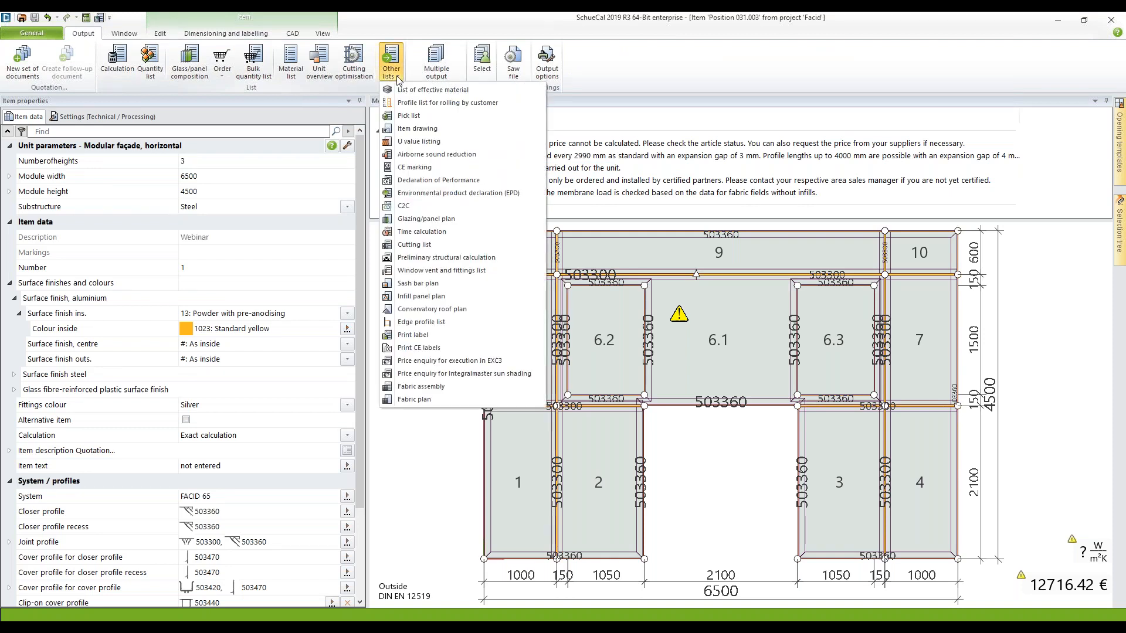
left_click(457, 258)
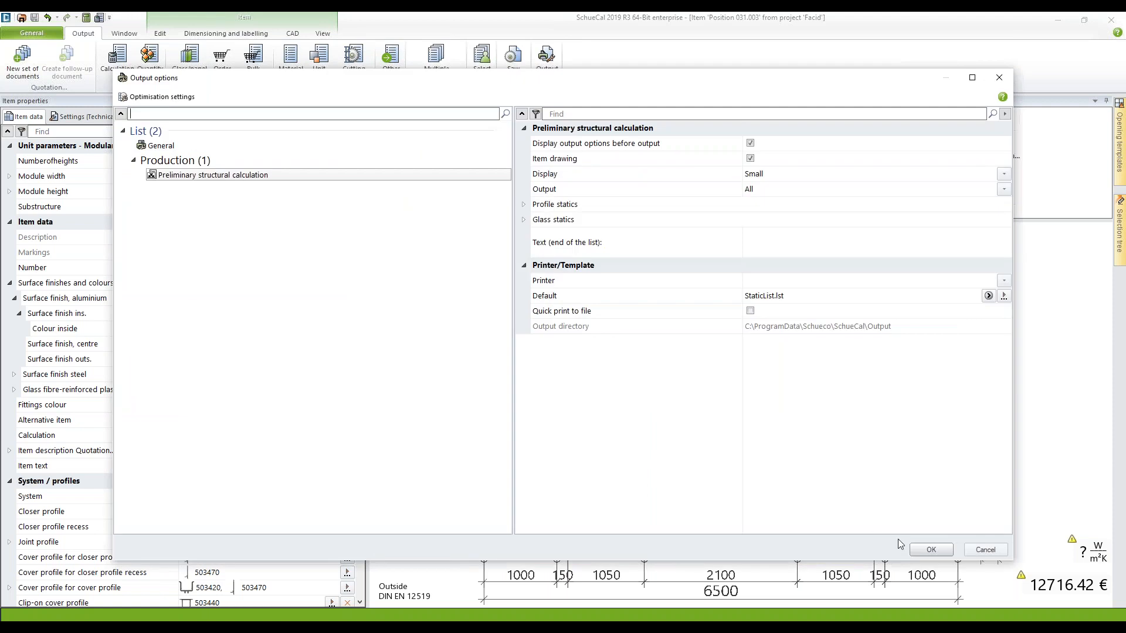
left_click(930, 550)
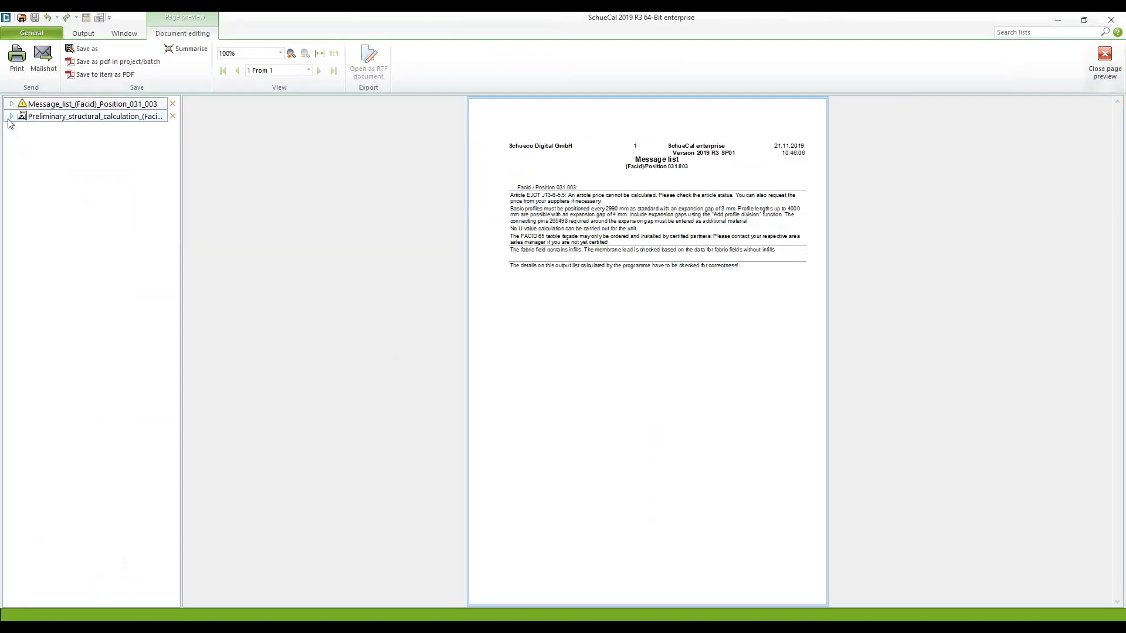
Step: Examine the item drawing and wind load parameters on the first page of the preliminary structural calculation at 200%
left_click(11, 116)
left_click(75, 198)
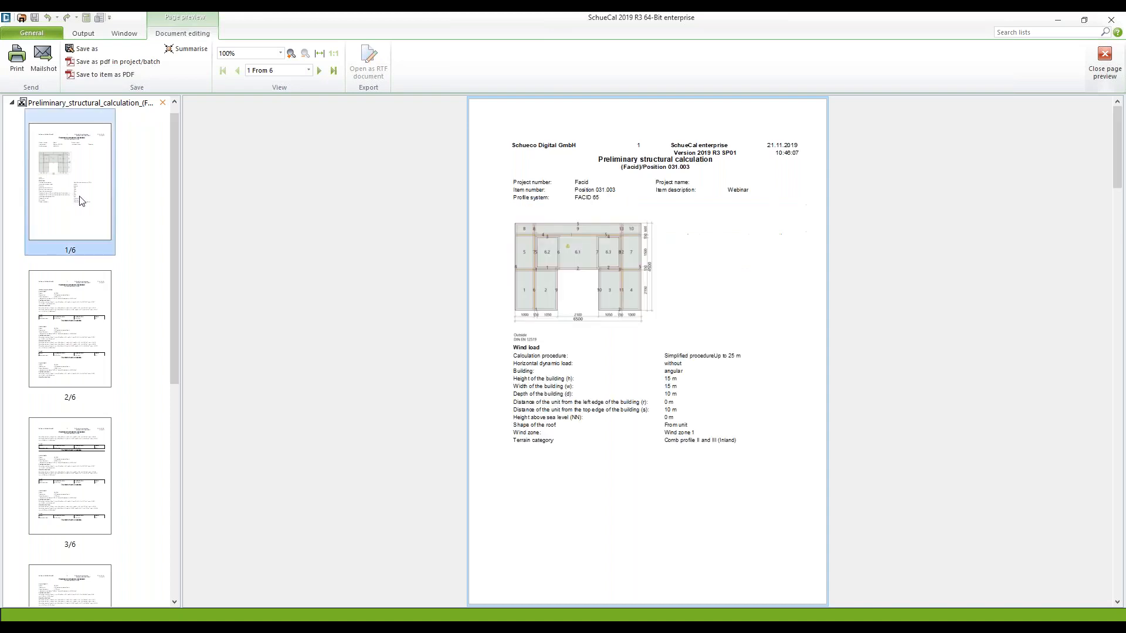
left_click(291, 53)
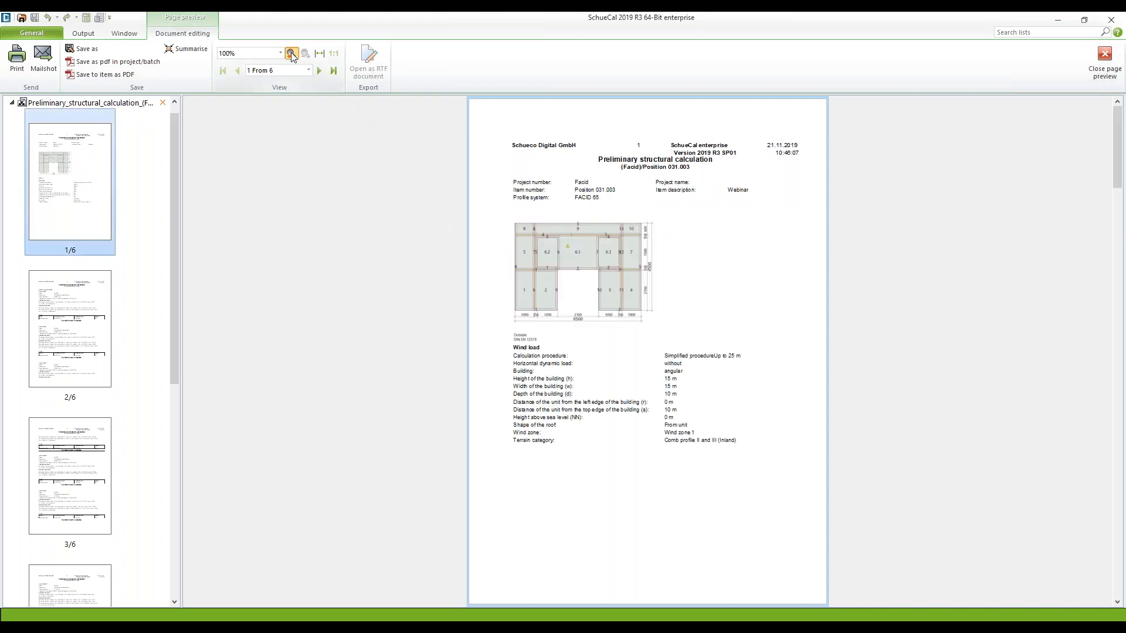
scroll(607, 351, "down", 5)
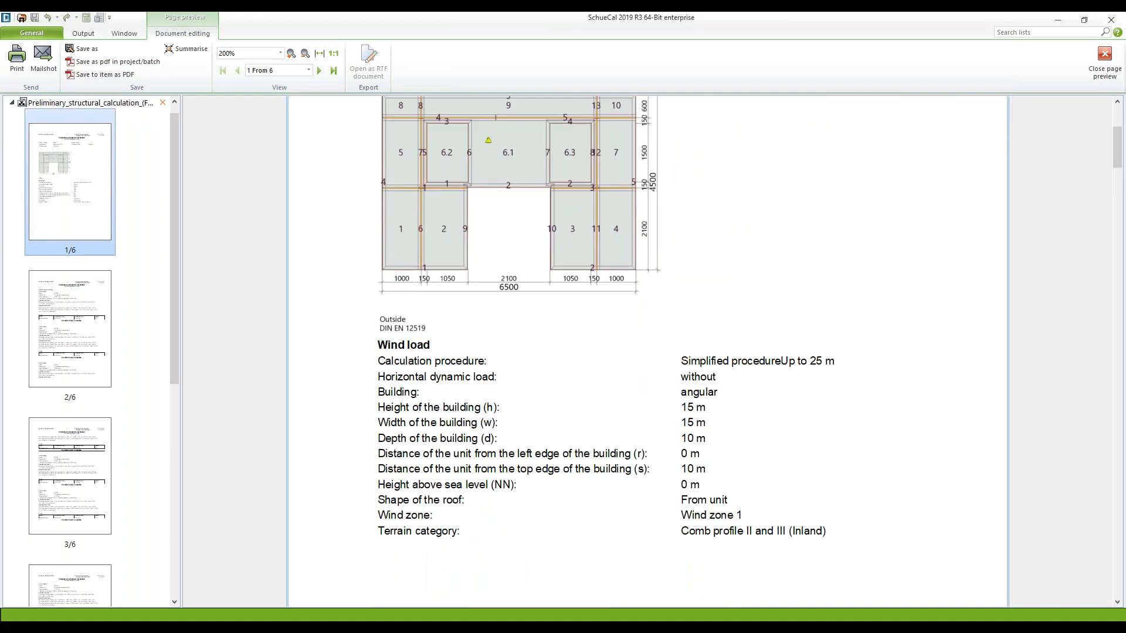
scroll(482, 305, "down", 2)
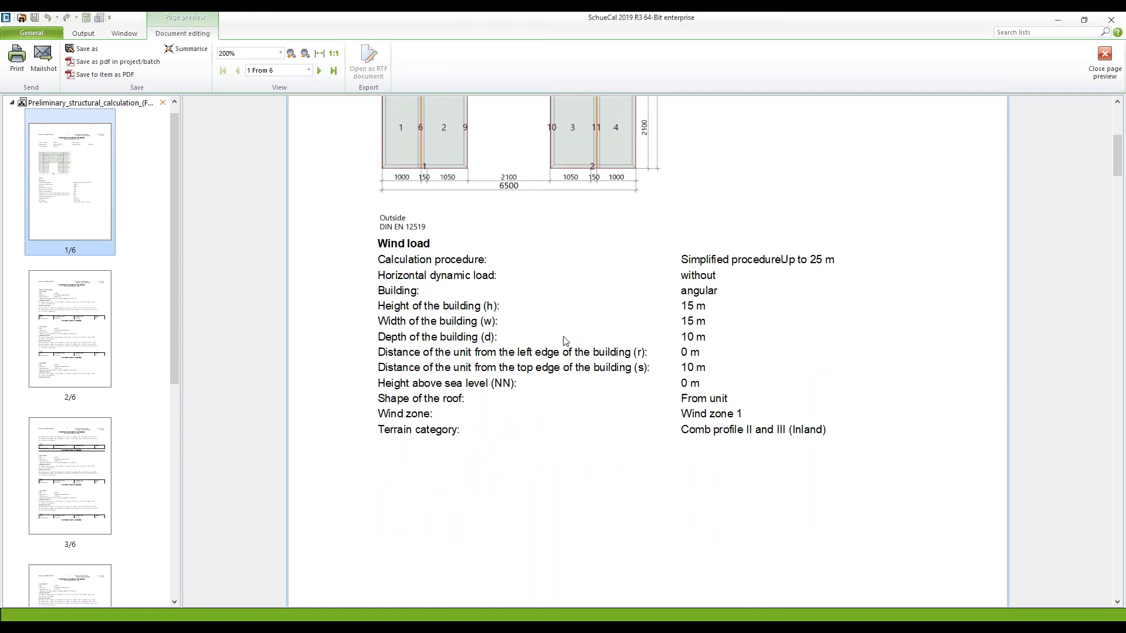
scroll(483, 376, "down", 1)
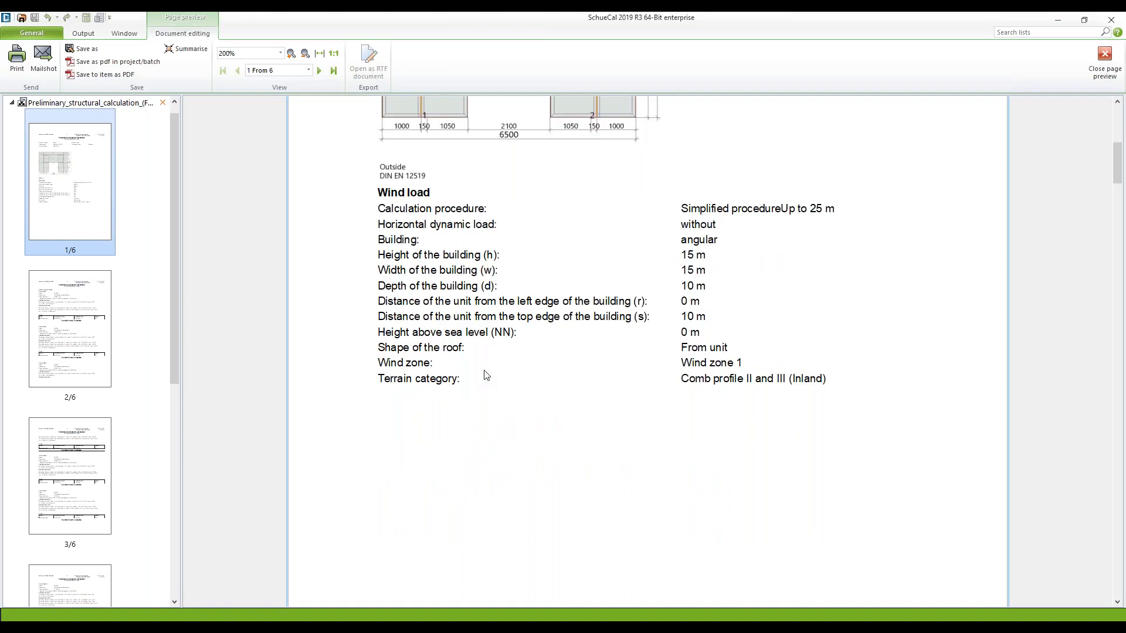
scroll(486, 375, "down", 2)
Step: Examine the wind loads and membrane load proofs of fabric fields 1 to 8, and close the page preview
scroll(486, 376, "down", 10)
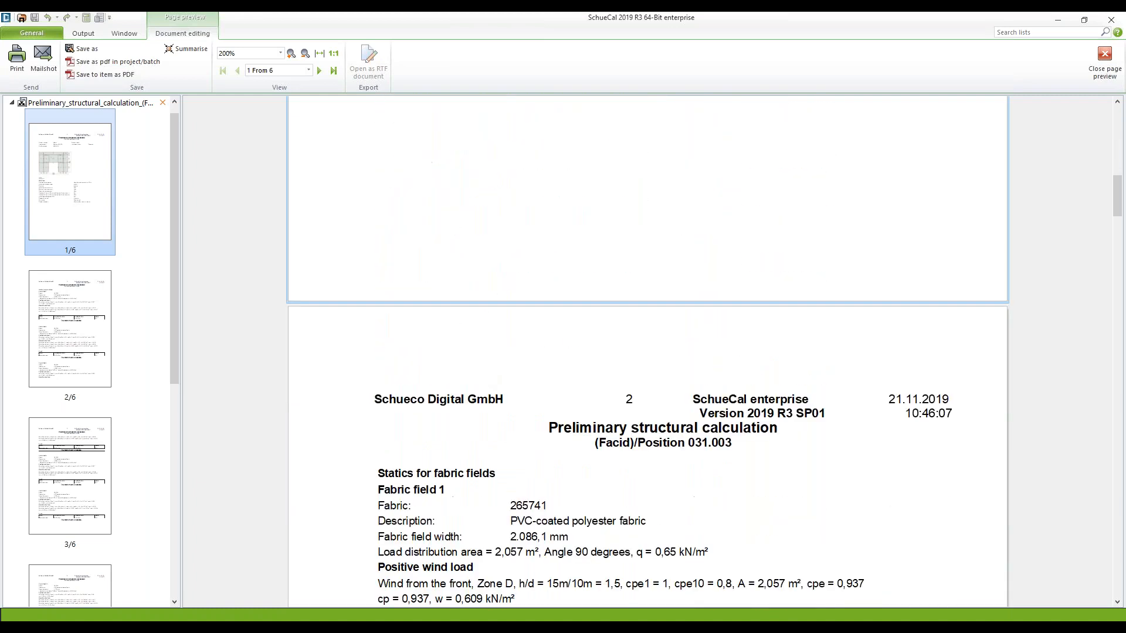
scroll(518, 337, "down", 4)
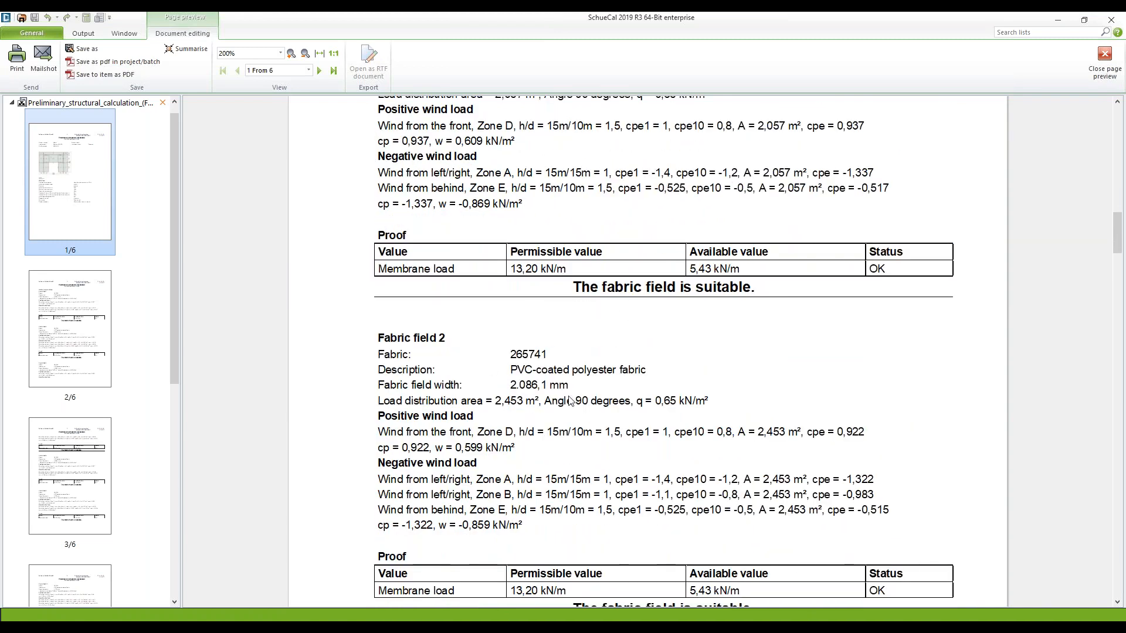
scroll(573, 397, "down", 6)
scroll(648, 351, "down", 9)
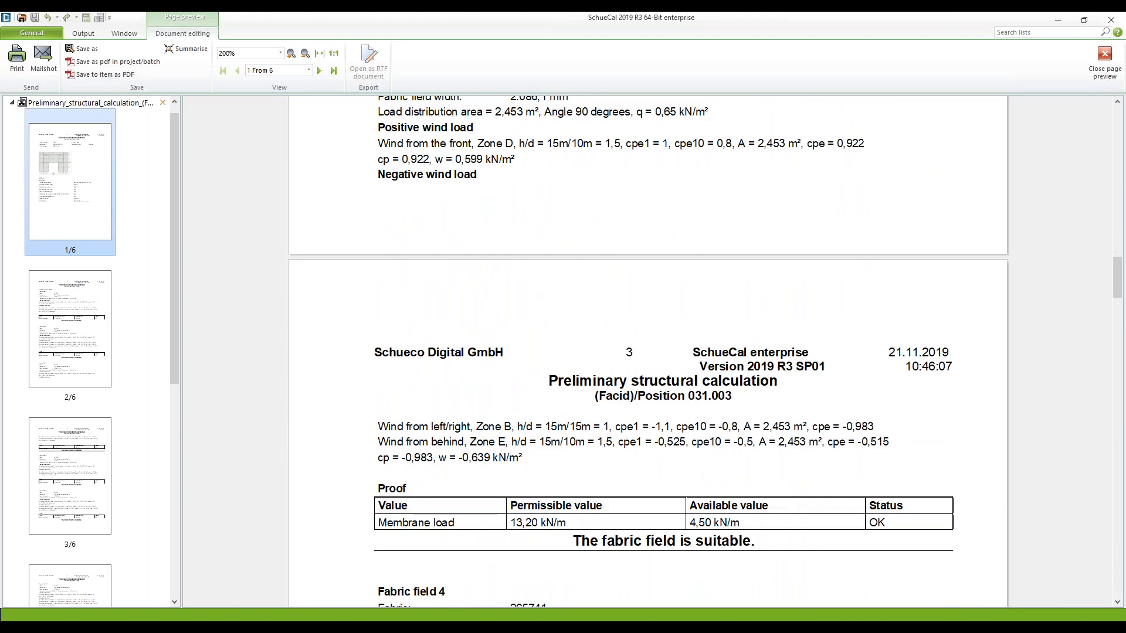
scroll(648, 352, "down", 6)
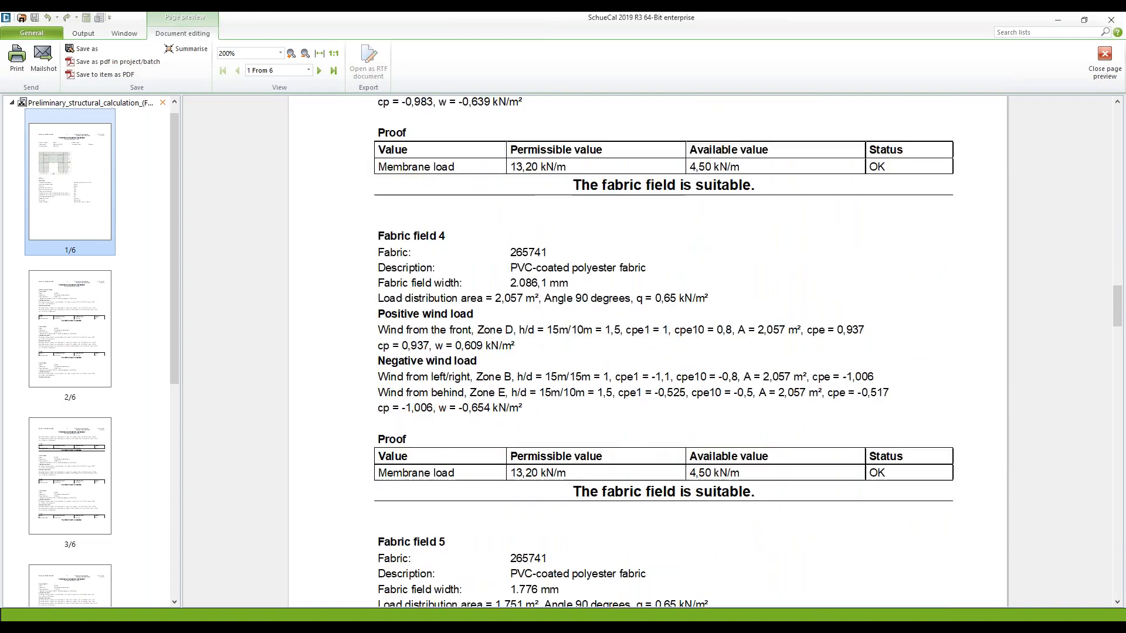
scroll(648, 352, "down", 2)
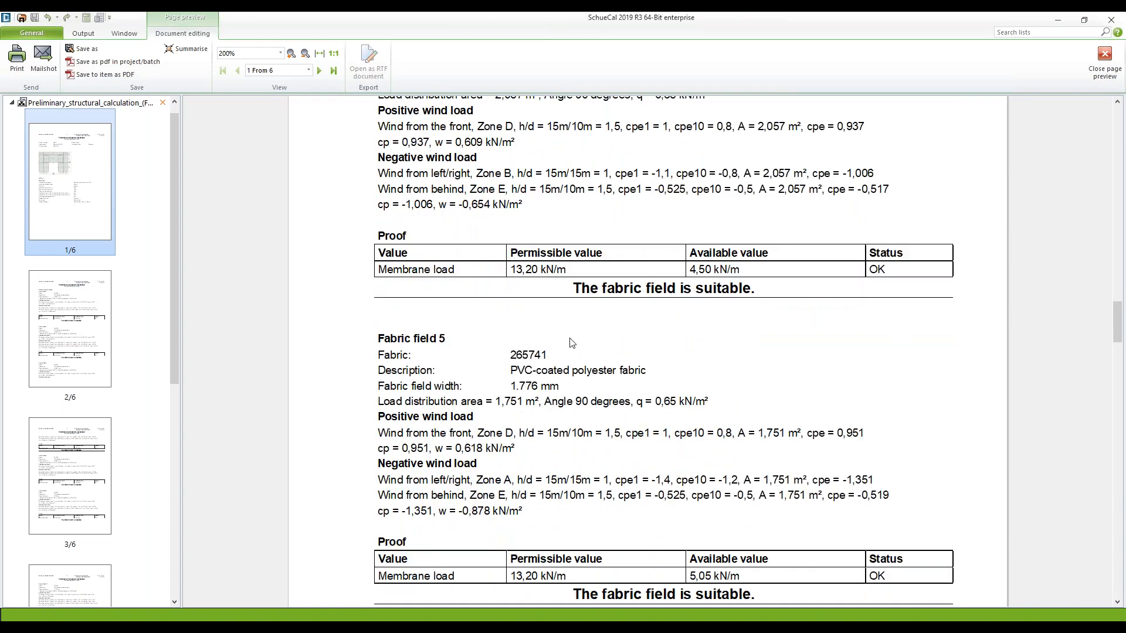
scroll(552, 435, "down", 6)
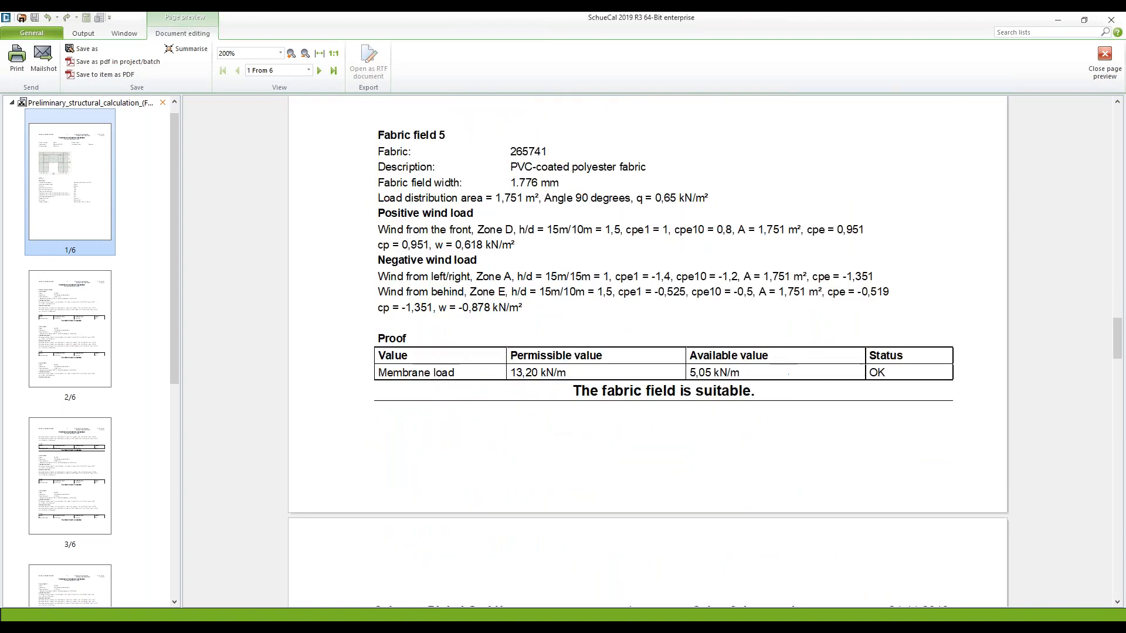
scroll(647, 352, "down", 12)
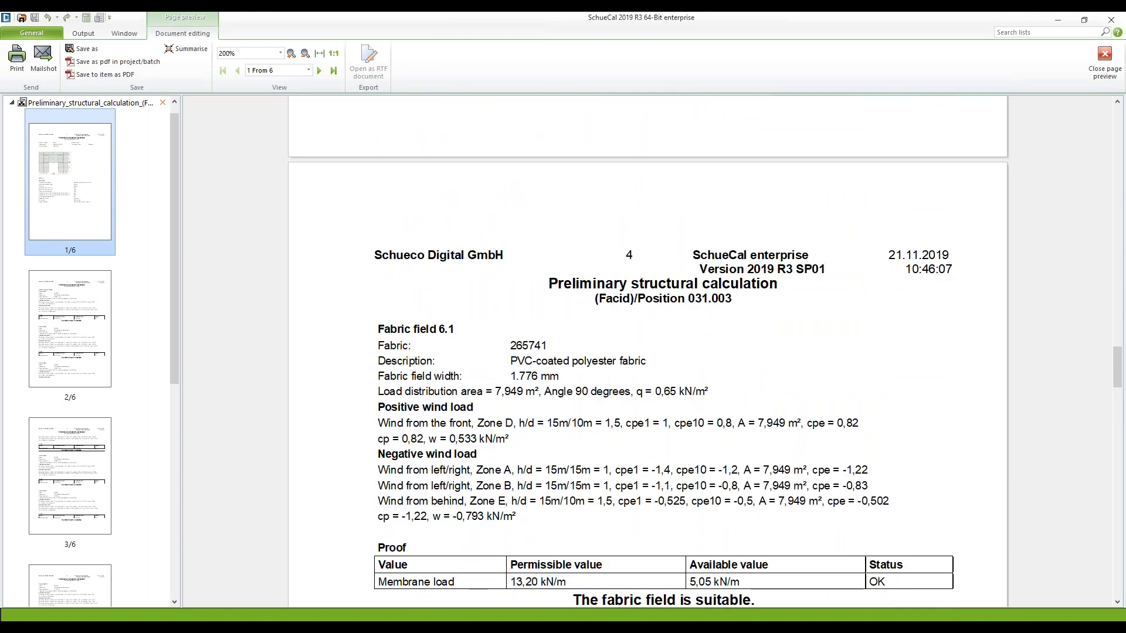
scroll(647, 352, "down", 4)
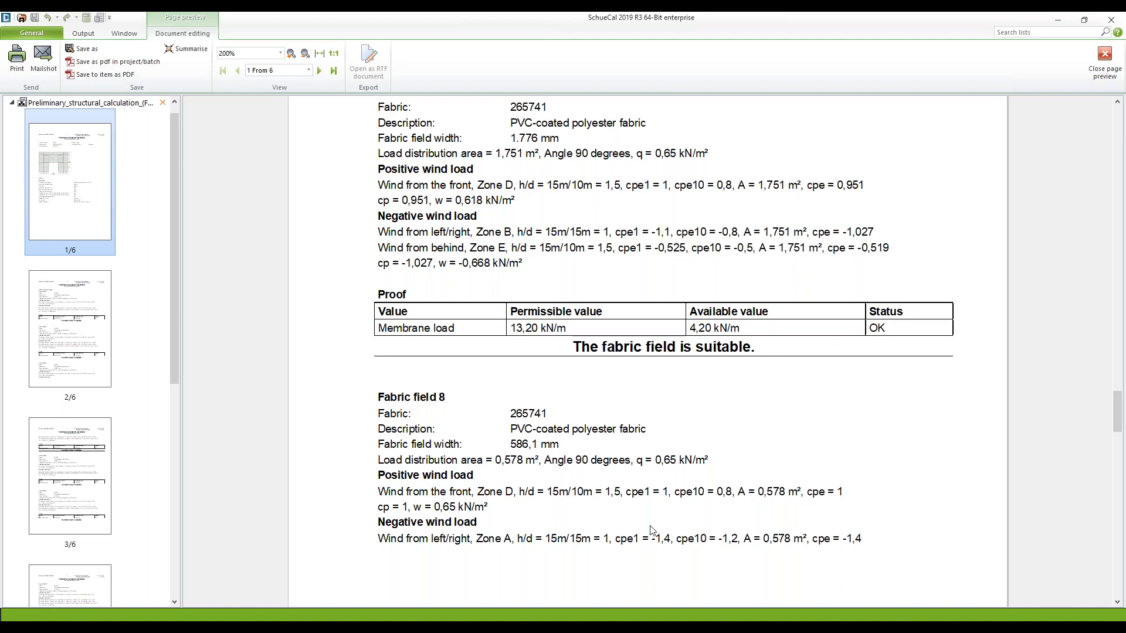
left_click(1105, 59)
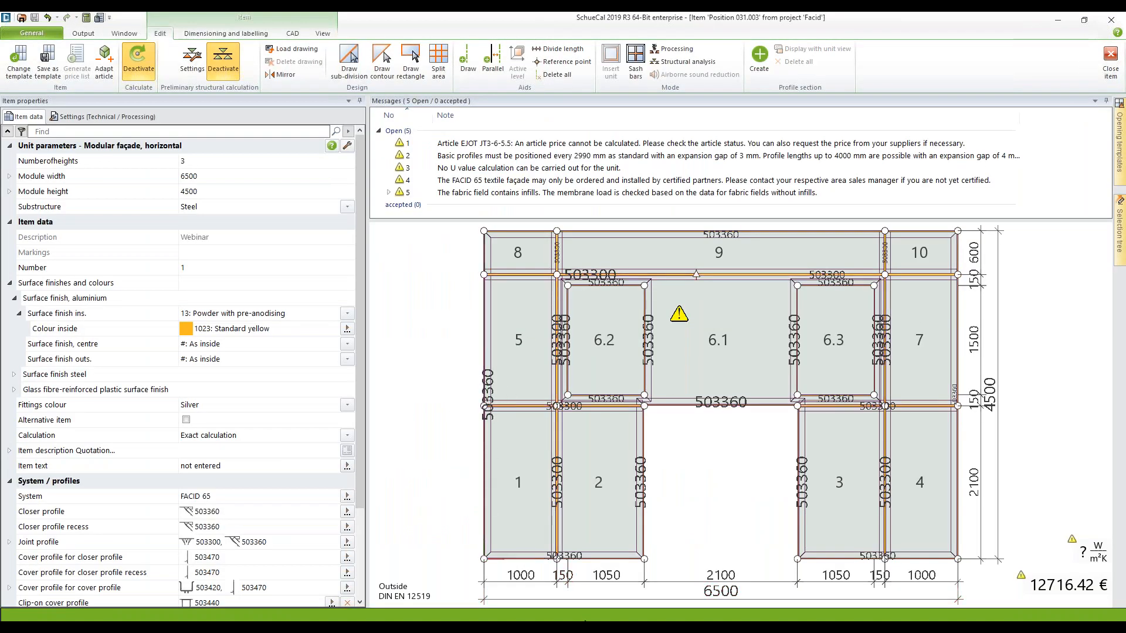
Step: Switch to the running PowerPoint slide show with the webinar's list of subjects
mouse_move(590, 624)
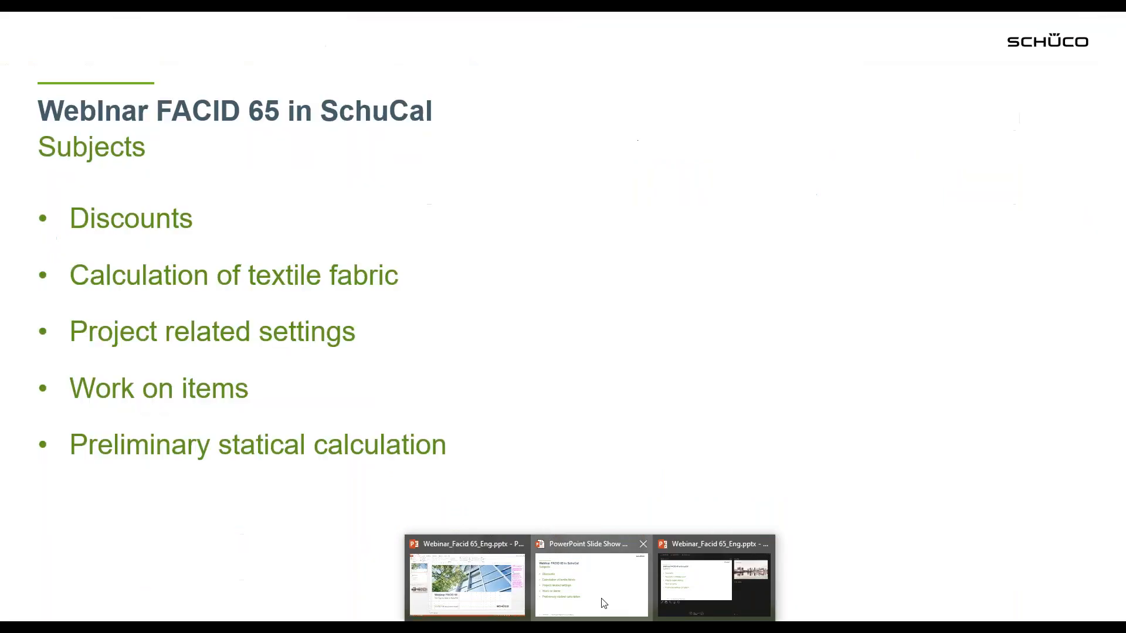
left_click(604, 604)
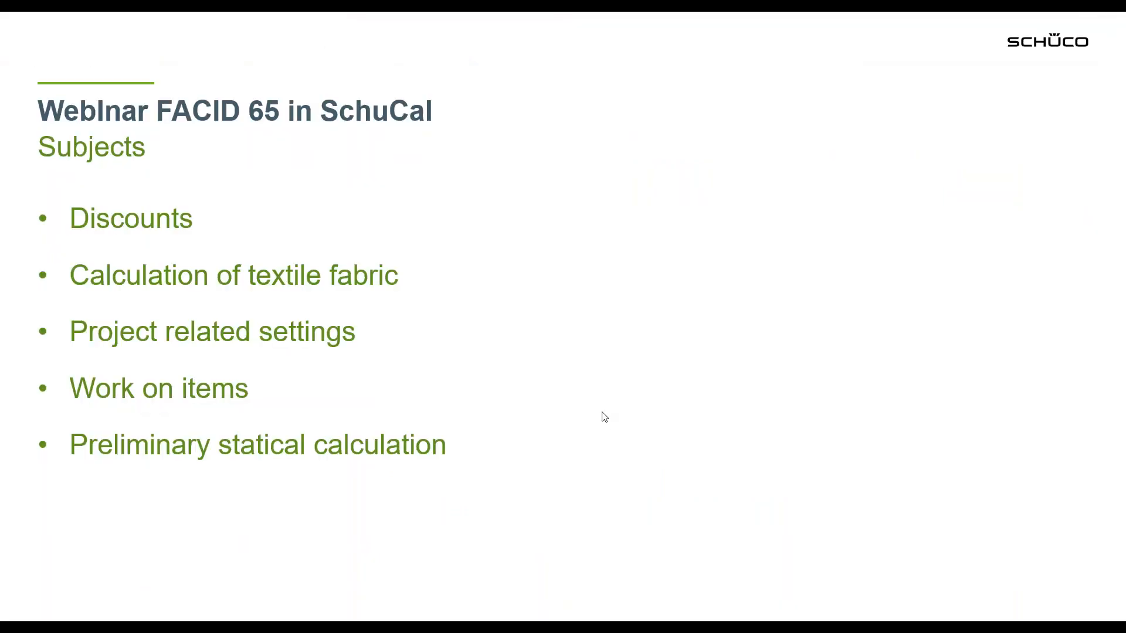